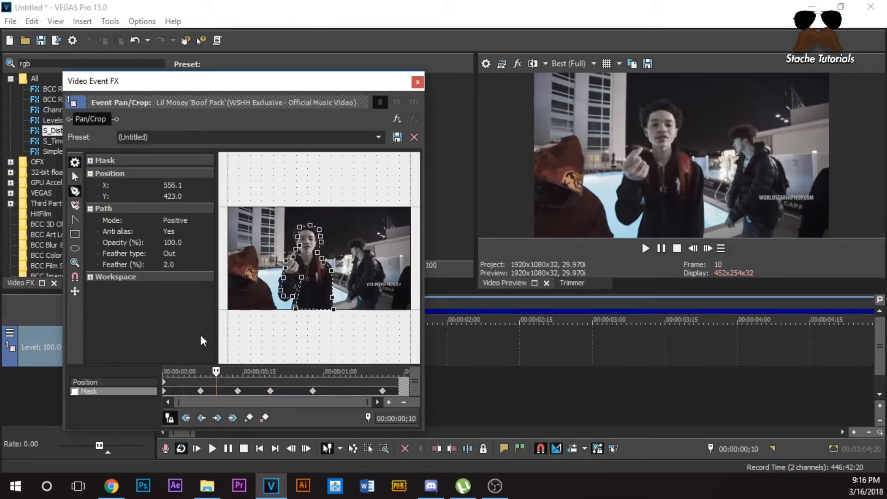
# Turn on the mask around the middle man in the clip's Event Pan/Crop settings.
pyautogui.click(417, 82)
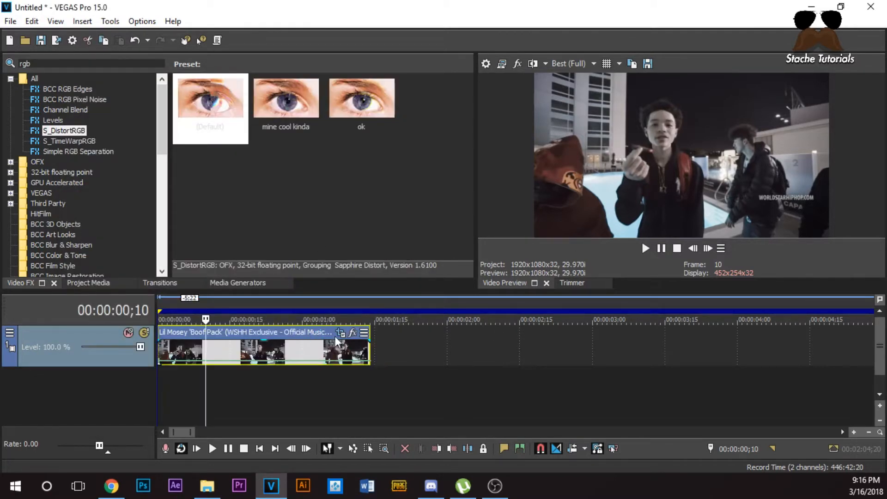
pyautogui.click(347, 331)
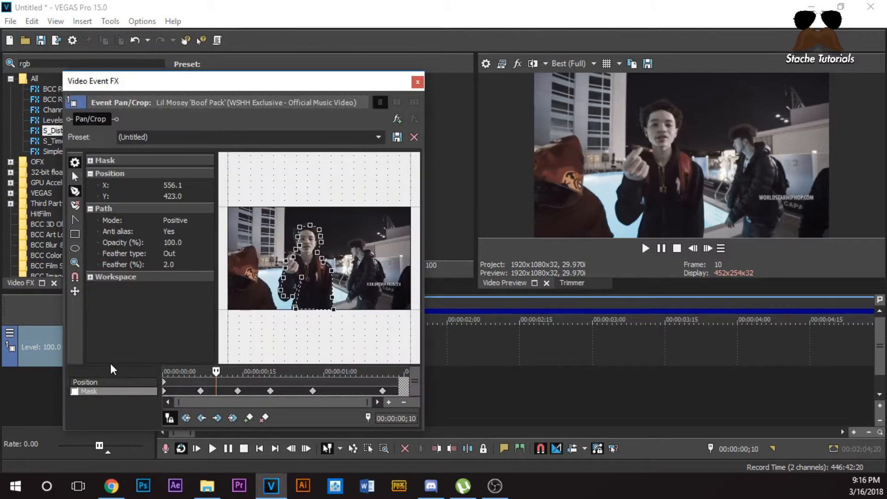
pyautogui.click(74, 392)
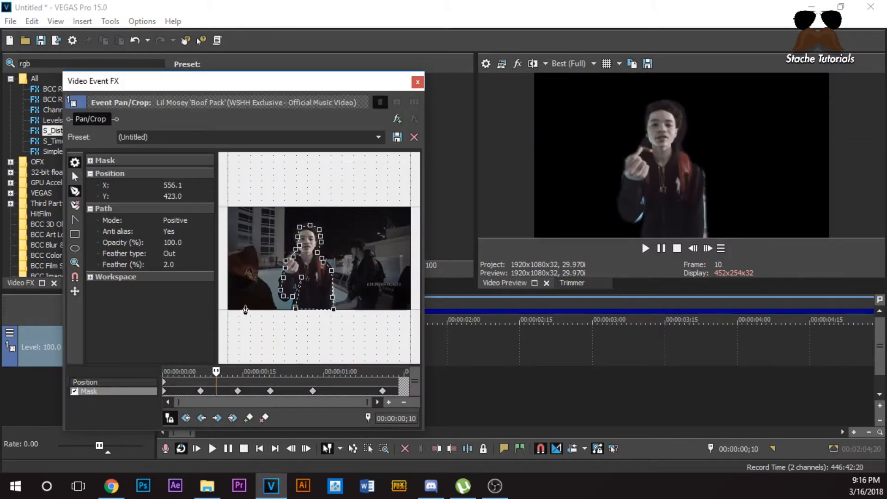
pyautogui.click(75, 192)
# Step through the masked clip frame by frame to examine how the mask follows the middle man.
pyautogui.click(708, 249)
pyautogui.click(708, 249)
pyautogui.click(708, 249)
pyautogui.hotkey('alt', 'Right')
pyautogui.hotkey('alt', 'Right')
pyautogui.hotkey('alt', 'Right')
pyautogui.hotkey('alt', 'Right')
pyautogui.hotkey('alt', 'Right')
pyautogui.hotkey('alt', 'Right')
pyautogui.hotkey('alt', 'Right')
pyautogui.hotkey('alt', 'Right')
pyautogui.hotkey('alt', 'Right')
pyautogui.hotkey('alt', 'Right')
pyautogui.hotkey('alt', 'Right')
pyautogui.hotkey('alt', 'Right')
pyautogui.hotkey('alt', 'Right')
pyautogui.hotkey('alt', 'Right')
pyautogui.hotkey('alt', 'Right')
pyautogui.hotkey('alt', 'Right')
pyautogui.hotkey('alt', 'Right')
pyautogui.hotkey('alt', 'Right')
pyautogui.hotkey('alt', 'Right')
pyautogui.hotkey('alt', 'Right')
pyautogui.hotkey('alt', 'Right')
pyautogui.hotkey('alt', 'Right')
pyautogui.hotkey('alt', 'Right')
pyautogui.hotkey('alt', 'Right')
pyautogui.hotkey('alt', 'Right')
pyautogui.hotkey('alt', 'Right')
pyautogui.hotkey('alt', 'Right')
pyautogui.hotkey('alt', 'Right')
pyautogui.hotkey('alt', 'Right')
pyautogui.hotkey('alt', 'Right')
pyautogui.hotkey('alt', 'Right')
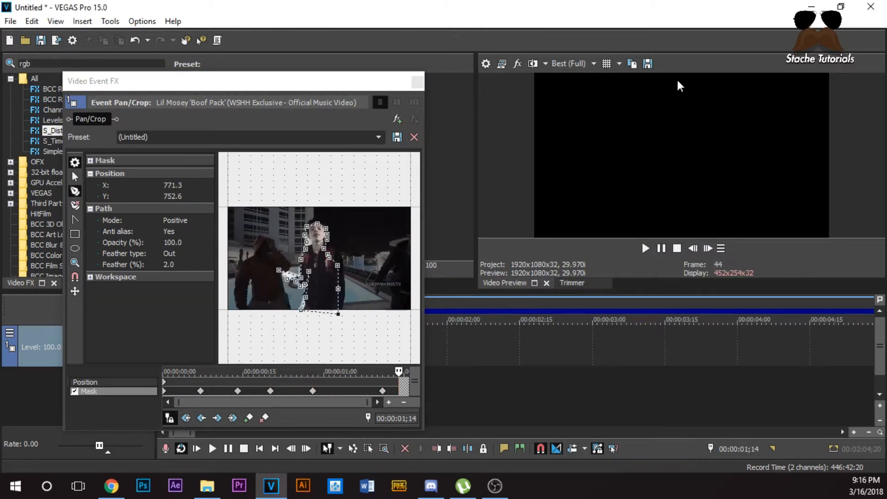
pyautogui.click(693, 248)
pyautogui.click(692, 248)
pyautogui.click(693, 248)
pyautogui.click(693, 248)
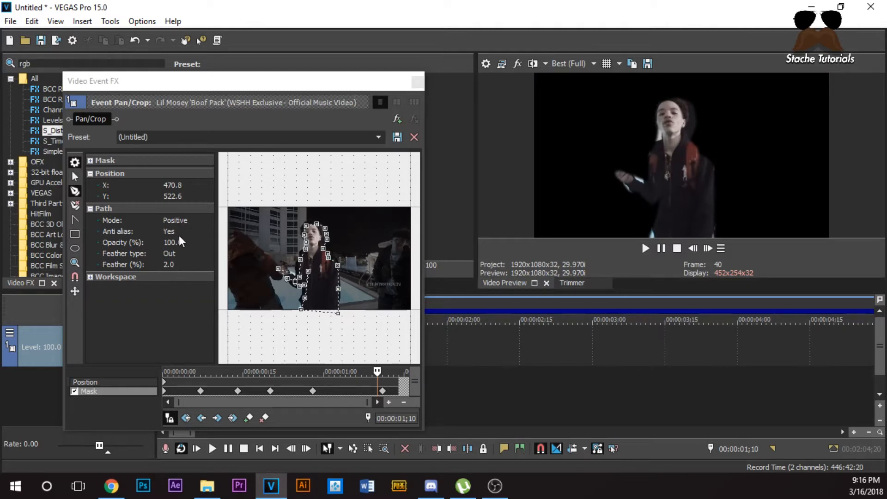
pyautogui.click(417, 83)
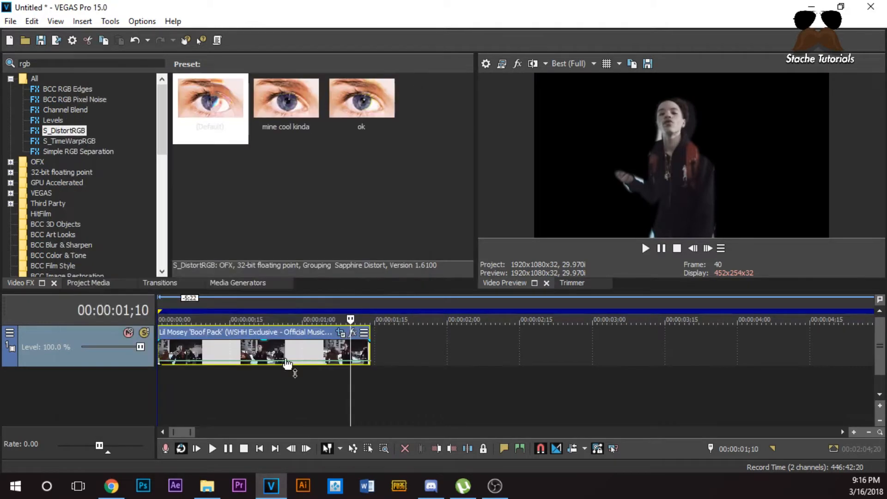
pyautogui.click(232, 336)
pyautogui.click(176, 337)
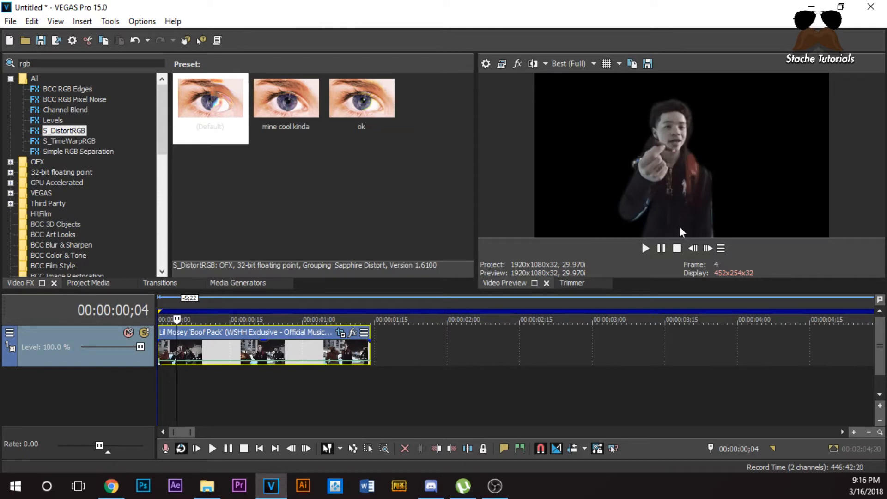
# Duplicate the masked video track.
pyautogui.click(395, 354)
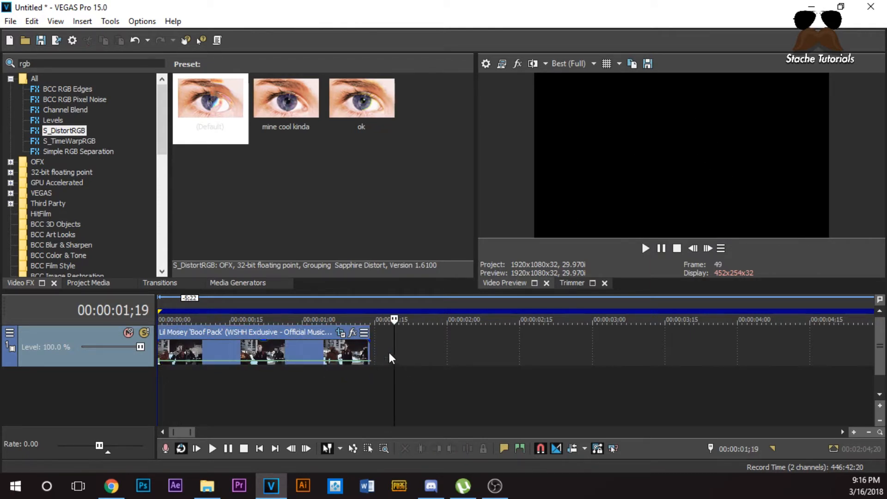
pyautogui.rightClick(406, 351)
pyautogui.click(462, 238)
# Turn off the mask on the track 2 clip in its Event Pan/Crop settings.
pyautogui.click(298, 353)
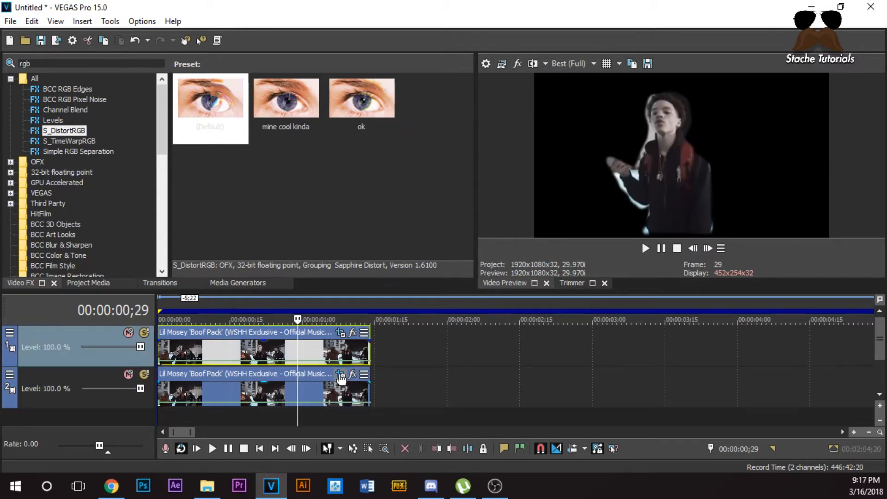
pyautogui.click(341, 376)
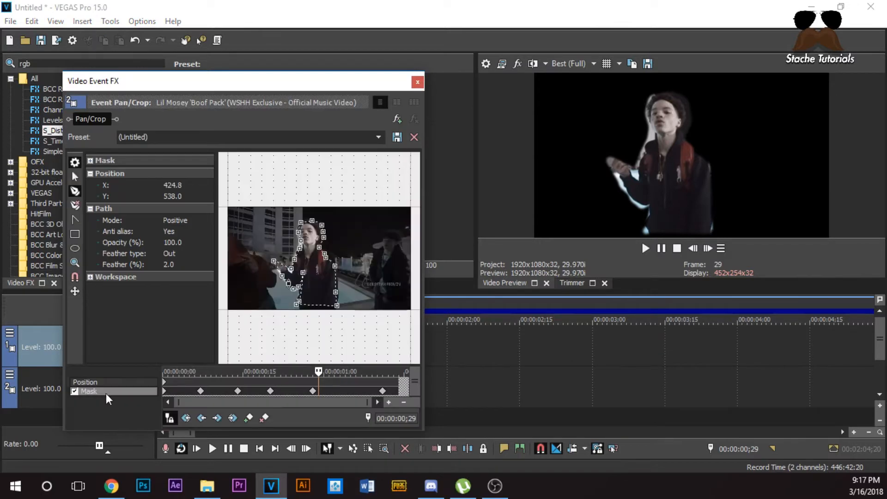
pyautogui.click(74, 391)
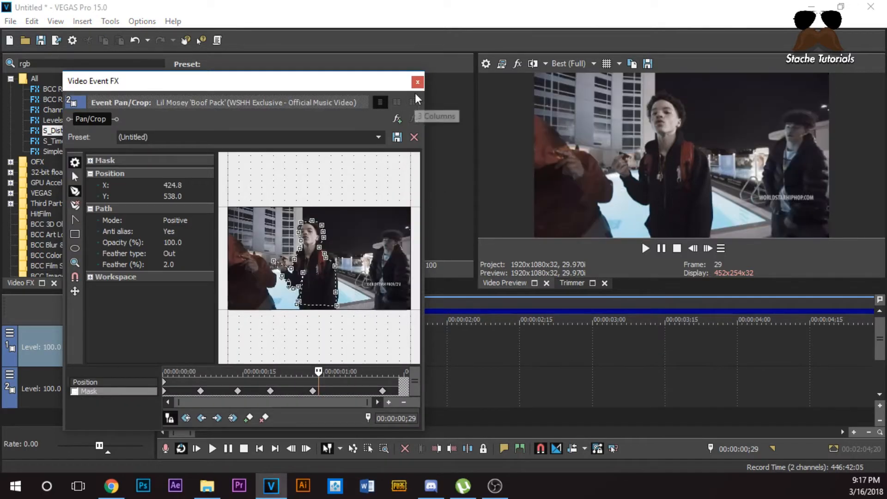
pyautogui.click(417, 82)
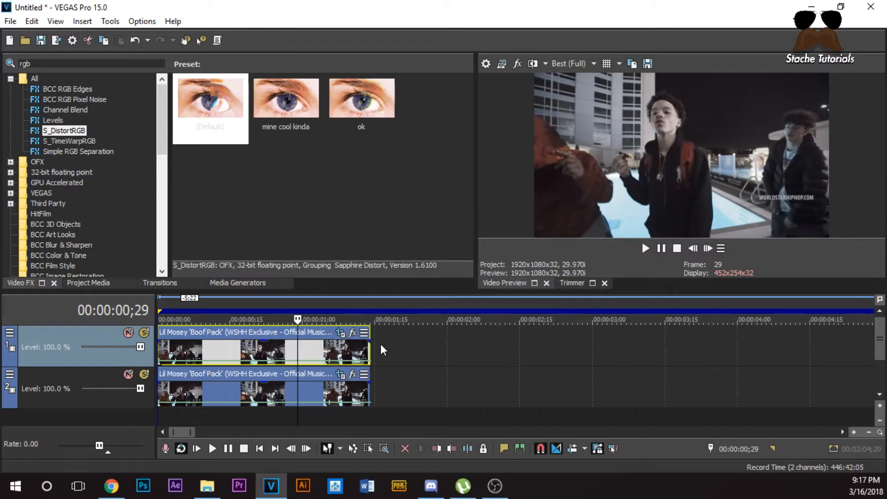
# Duplicate the masked track 1 twice more, giving three masked tracks above the unmasked one.
pyautogui.rightClick(380, 347)
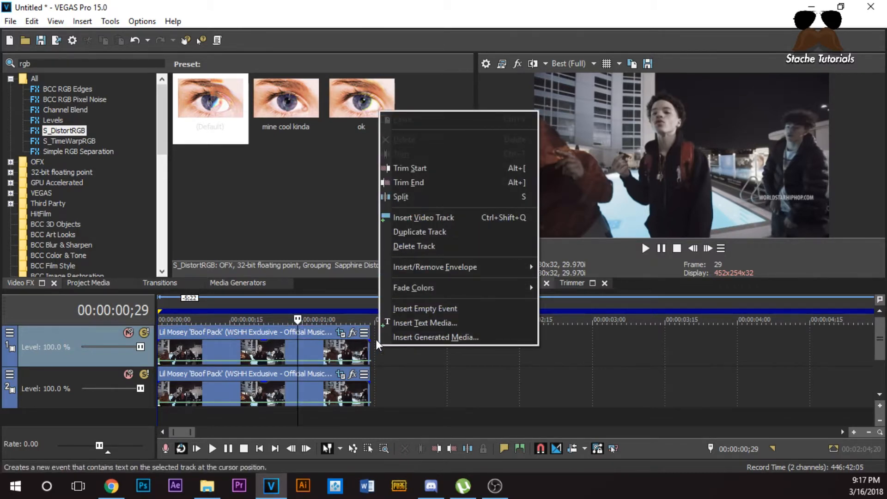
pyautogui.click(403, 237)
pyautogui.rightClick(396, 343)
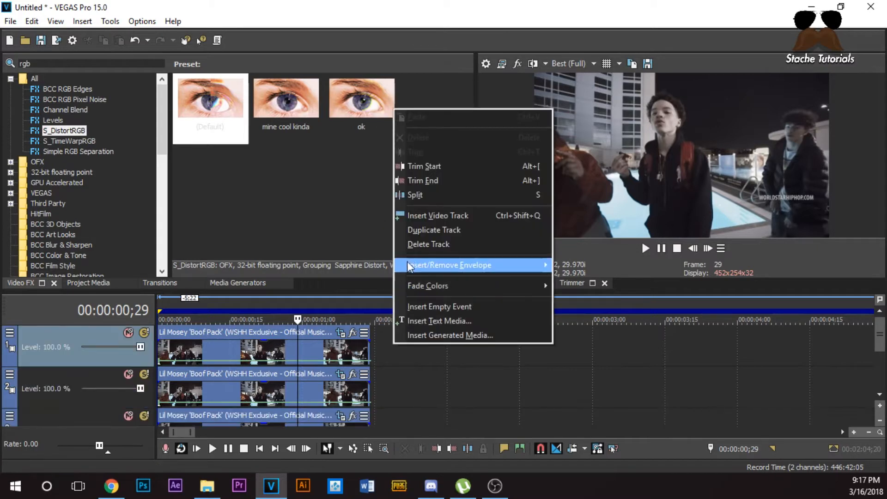
pyautogui.click(422, 231)
pyautogui.click(289, 348)
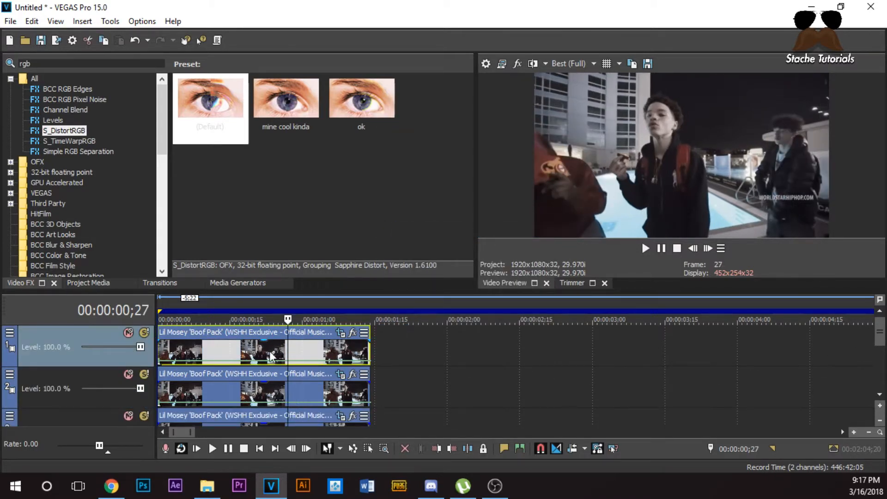
pyautogui.click(879, 396)
pyautogui.moveTo(879, 342); pyautogui.dragTo(879, 332)
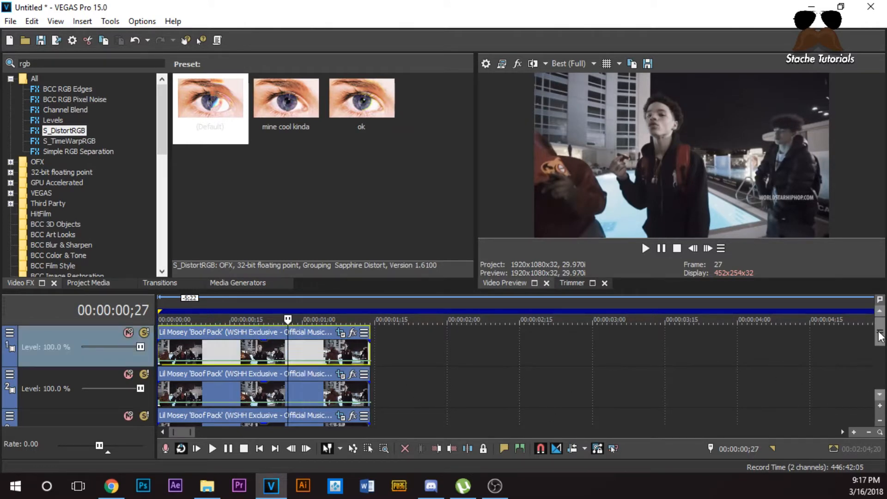
# Mute track 1 and the unmasked track 4 so only the middle masked layers show.
pyautogui.click(322, 384)
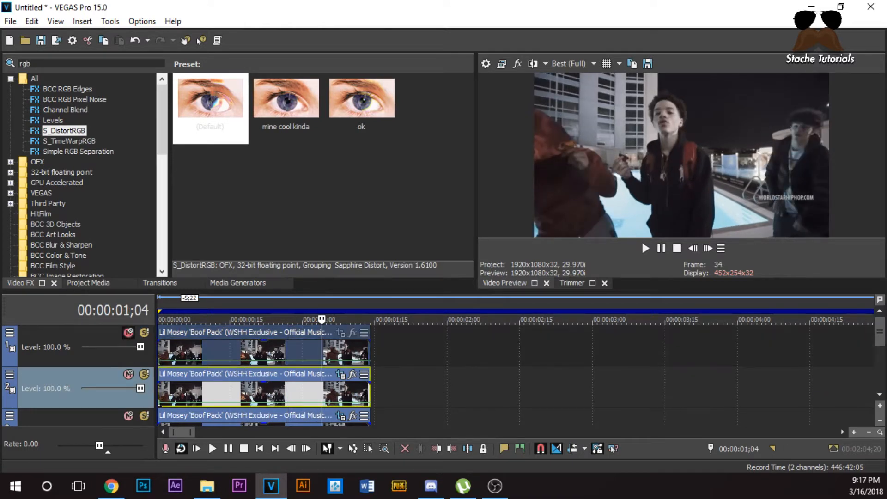
pyautogui.click(879, 395)
pyautogui.click(128, 415)
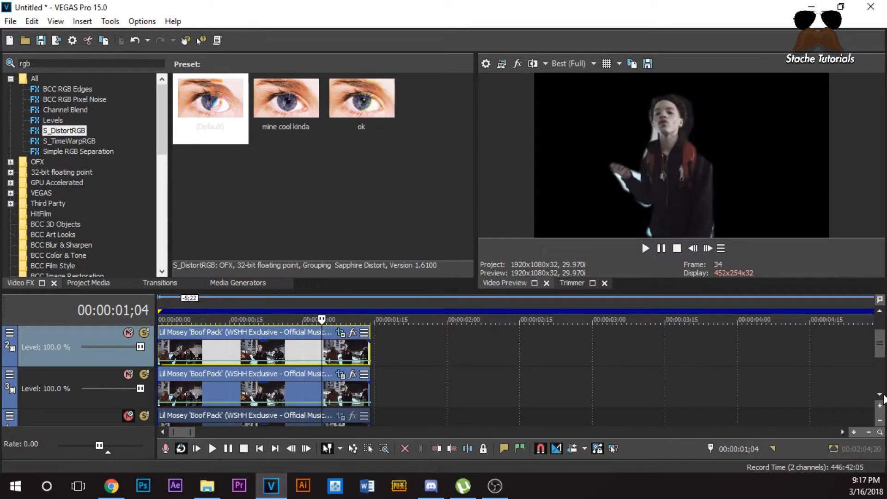
pyautogui.moveTo(878, 353); pyautogui.dragTo(873, 350)
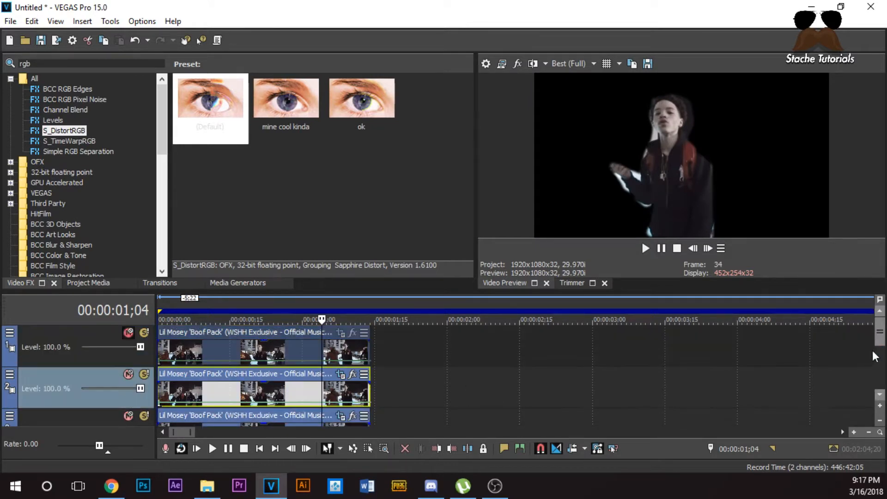
# Search the video effects for "distort" and apply the default S_DistortBlur preset to the clip on track 2.
pyautogui.click(46, 64)
pyautogui.press('BackSpace')
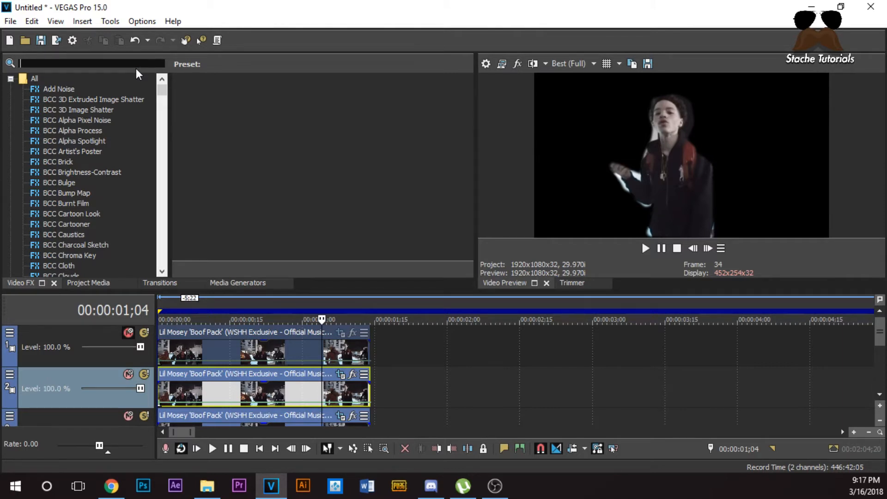
pyautogui.write('distort')
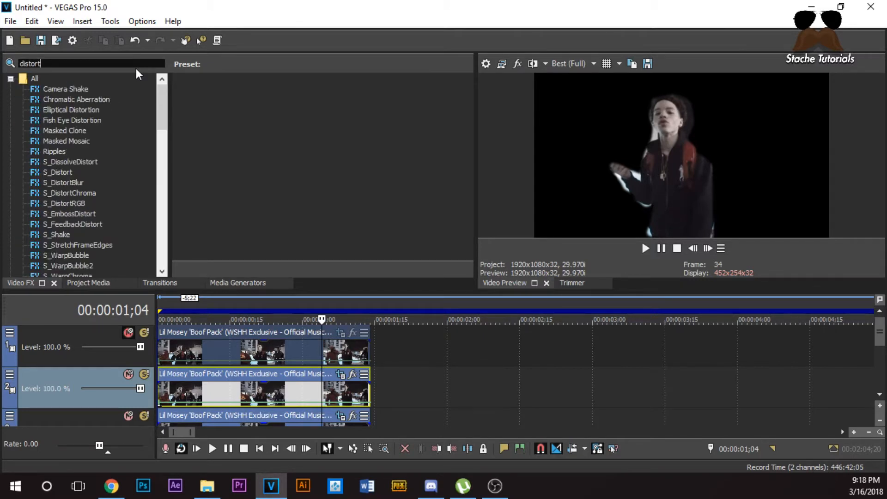
pyautogui.click(67, 173)
pyautogui.click(67, 185)
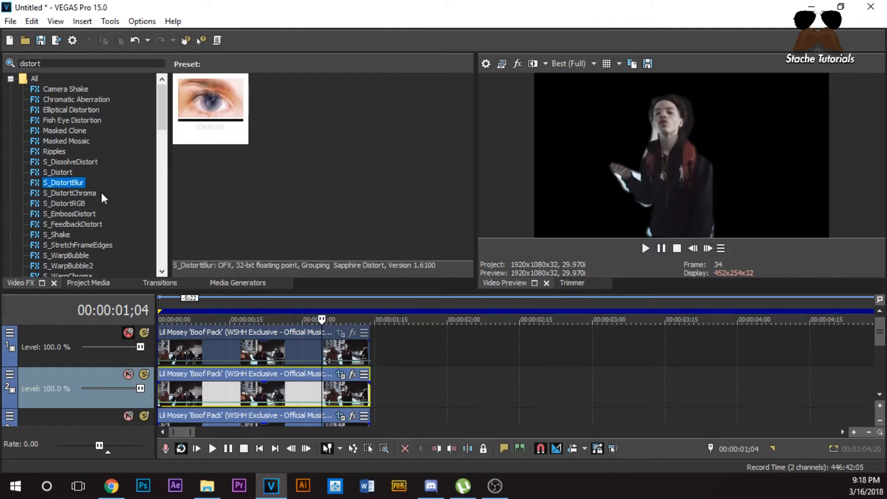
pyautogui.click(57, 164)
pyautogui.click(67, 173)
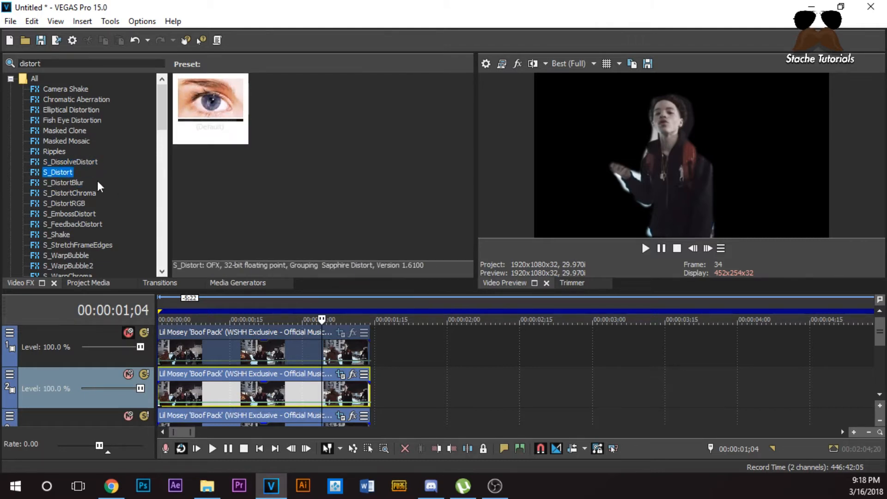
pyautogui.click(77, 182)
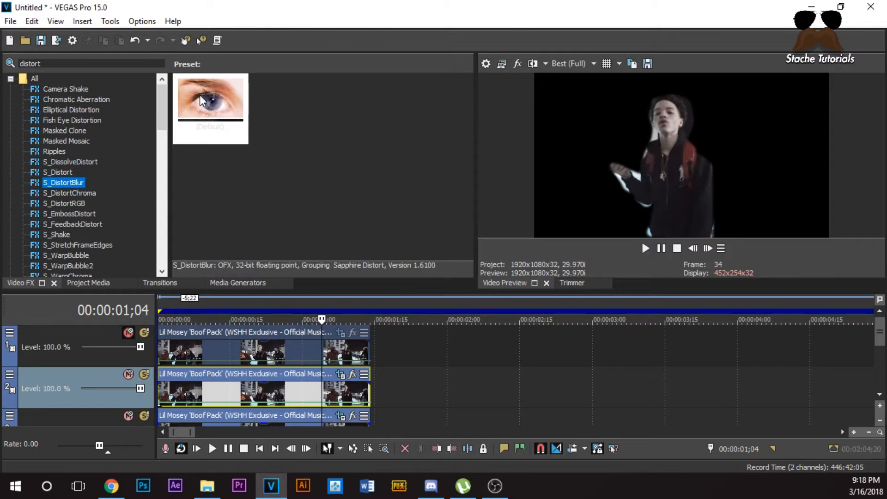
pyautogui.moveTo(217, 90); pyautogui.dragTo(237, 340)
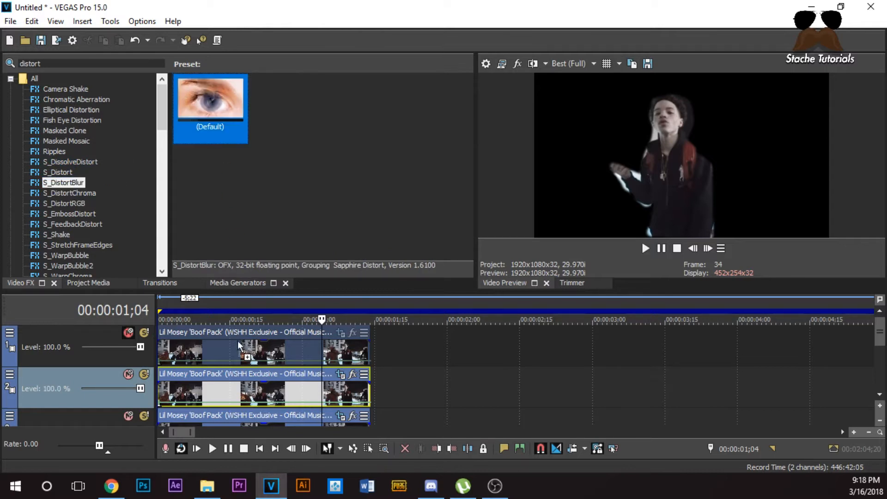
pyautogui.moveTo(228, 382); pyautogui.dragTo(276, 389)
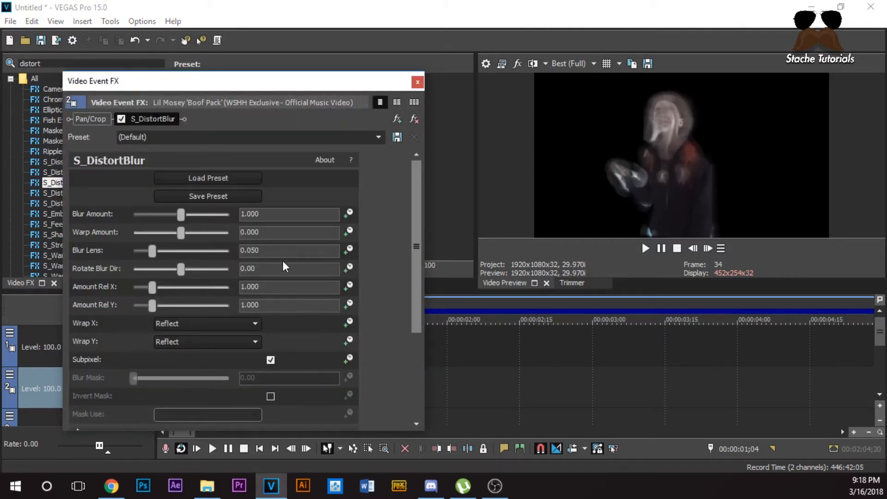
# Set S_DistortBlur's Blur Amount to 0.000 and Warp Amount to 0.014.
pyautogui.moveTo(180, 215); pyautogui.dragTo(133, 216)
pyautogui.moveTo(185, 231)
pyautogui.mouseDown()
pyautogui.moveTo(196, 231)
pyautogui.moveTo(183, 233)
pyautogui.mouseUp()
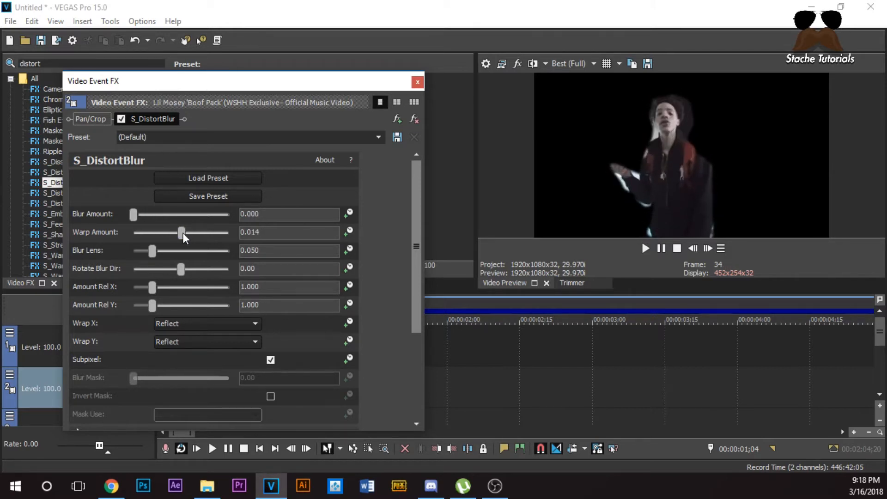
pyautogui.click(418, 82)
pyautogui.click(130, 333)
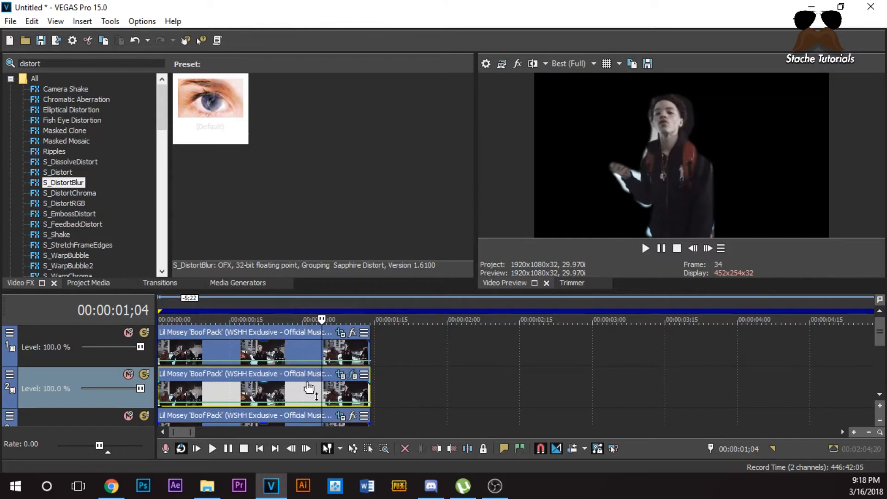
pyautogui.click(352, 375)
pyautogui.click(421, 84)
pyautogui.click(129, 331)
# Reopen the track 2 clip's effect settings in an enlarged window clear of the tracks, and place the playhead at 00:00:00;00.
pyautogui.click(353, 376)
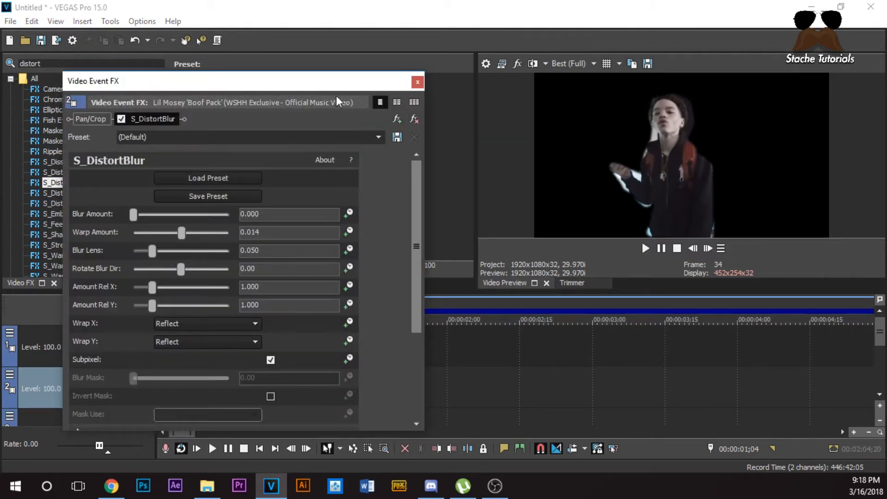
pyautogui.moveTo(338, 81); pyautogui.dragTo(361, 46)
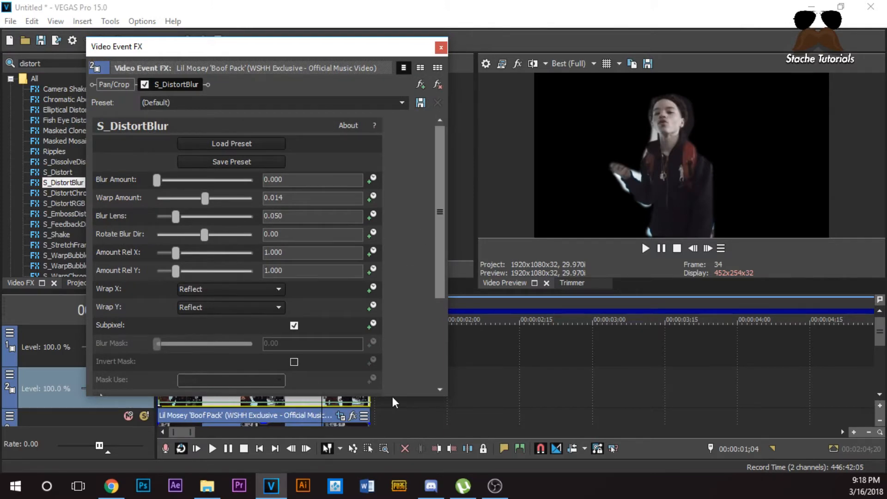
pyautogui.moveTo(392, 397); pyautogui.dragTo(394, 447)
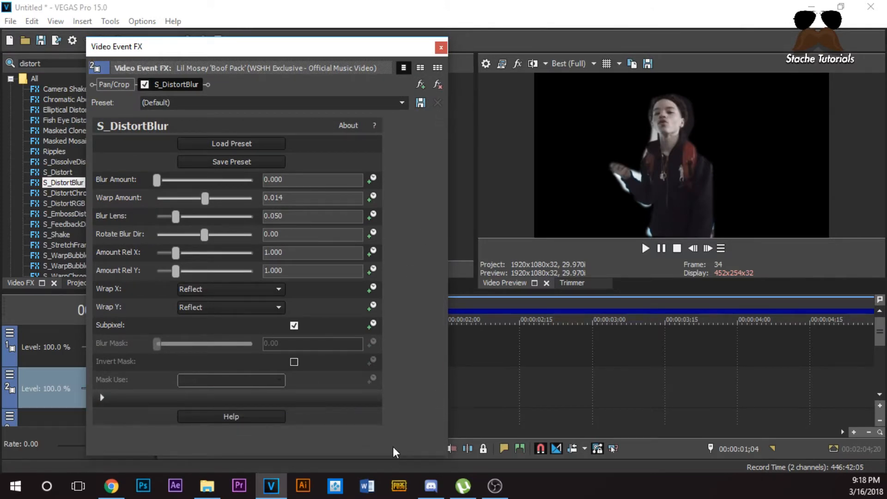
pyautogui.moveTo(287, 56); pyautogui.dragTo(632, 58)
pyautogui.click(170, 353)
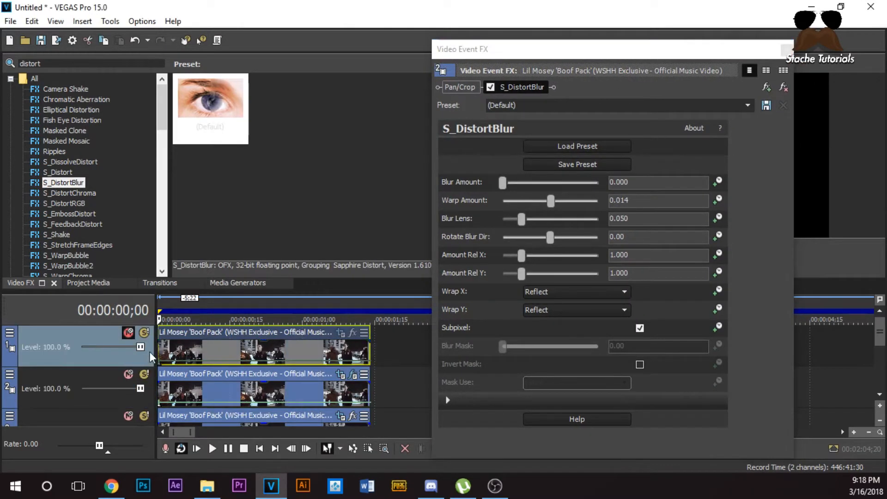
# Enable keyframe animation for all S_DistortBlur parameters from Blur Amount through Subpixel, keeping Warp Amount at 0.014.
pyautogui.click(718, 181)
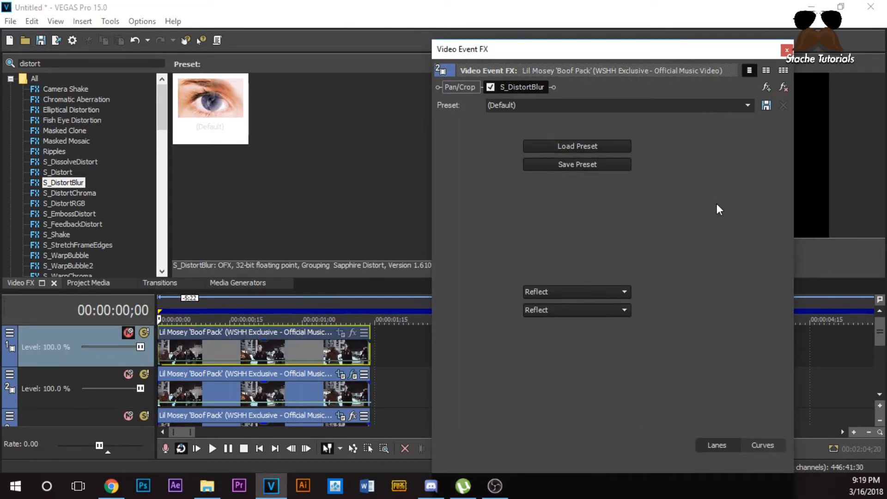
pyautogui.click(718, 217)
pyautogui.click(717, 236)
pyautogui.click(718, 254)
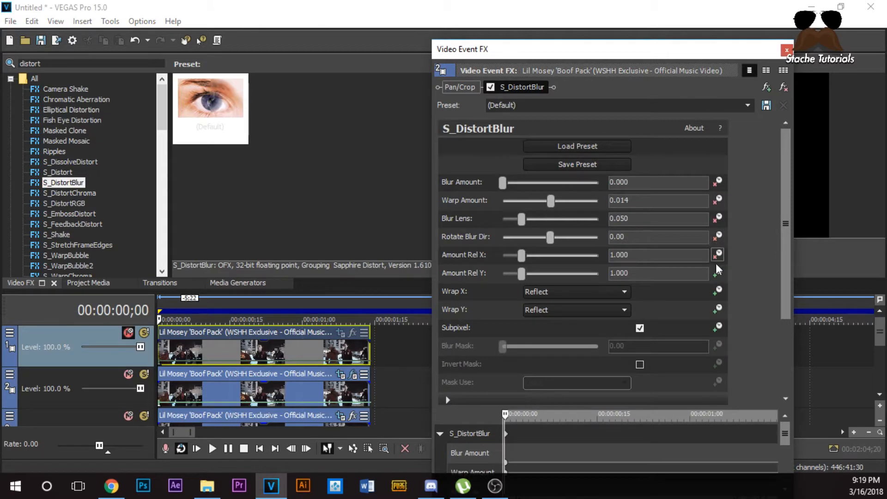
pyautogui.click(718, 273)
pyautogui.click(718, 290)
pyautogui.click(717, 309)
pyautogui.click(718, 327)
pyautogui.moveTo(622, 55); pyautogui.dragTo(427, 75)
pyautogui.moveTo(355, 220); pyautogui.dragTo(356, 222)
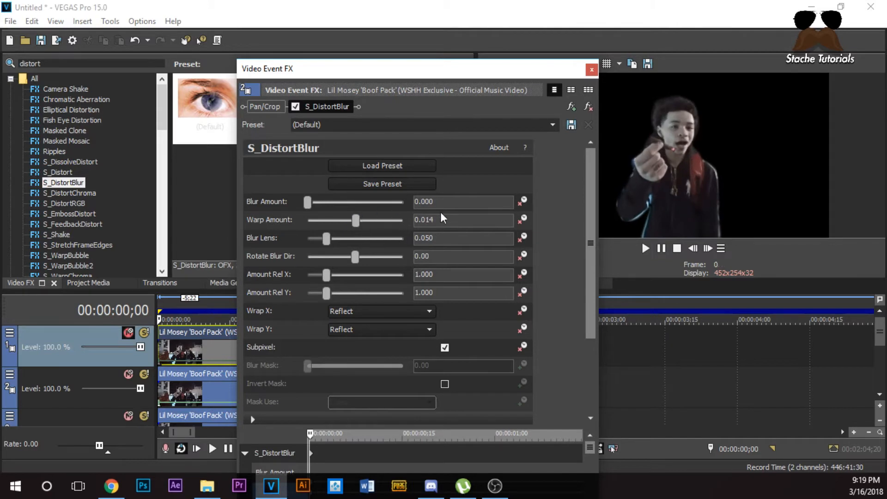
# At the first frame, set S_DistortBlur's Warp Amount to -0.313, Blur Lens to 0.114 and Rotate Blur Dir to 0.00.
pyautogui.hotkey('ctrl', 'z')
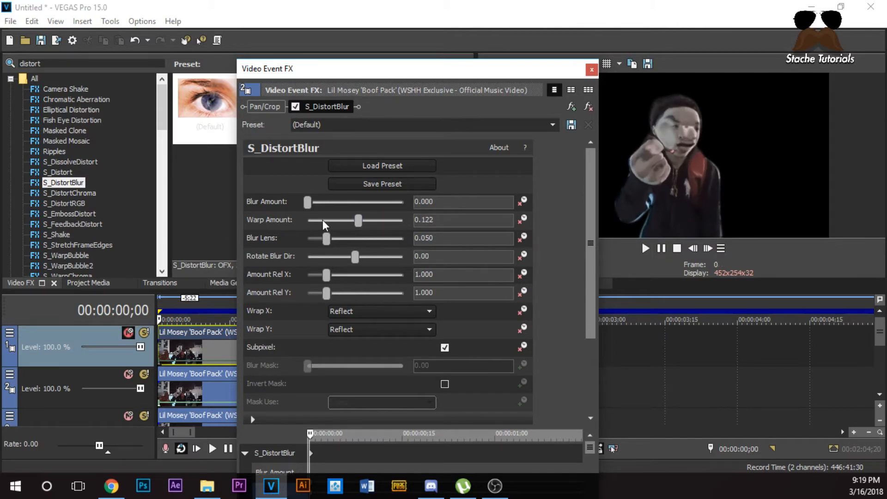
pyautogui.moveTo(361, 224); pyautogui.dragTo(365, 224)
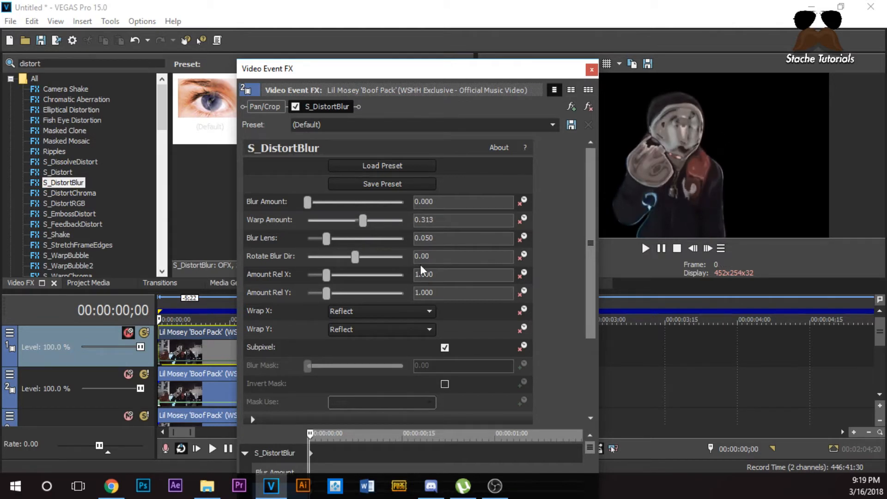
pyautogui.moveTo(326, 238); pyautogui.dragTo(410, 244)
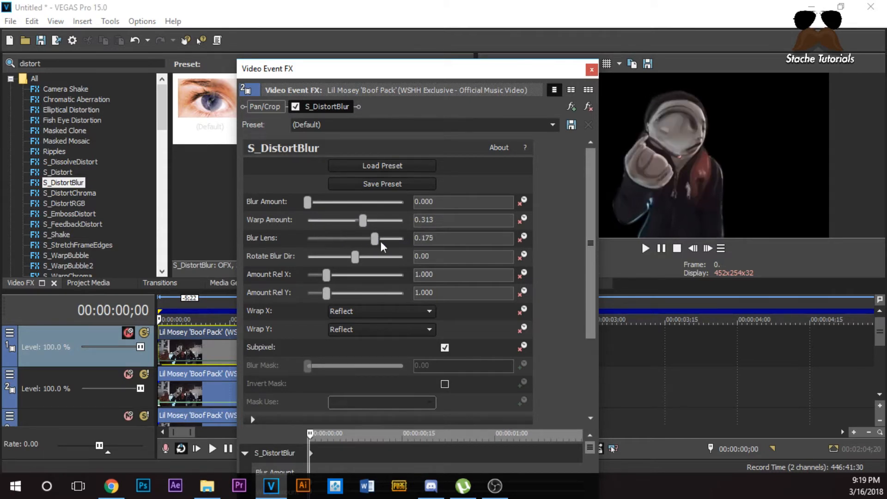
pyautogui.moveTo(364, 221)
pyautogui.mouseDown()
pyautogui.moveTo(382, 221)
pyautogui.moveTo(366, 224)
pyautogui.moveTo(363, 239)
pyautogui.moveTo(308, 240)
pyautogui.moveTo(402, 239)
pyautogui.moveTo(351, 221)
pyautogui.mouseUp()
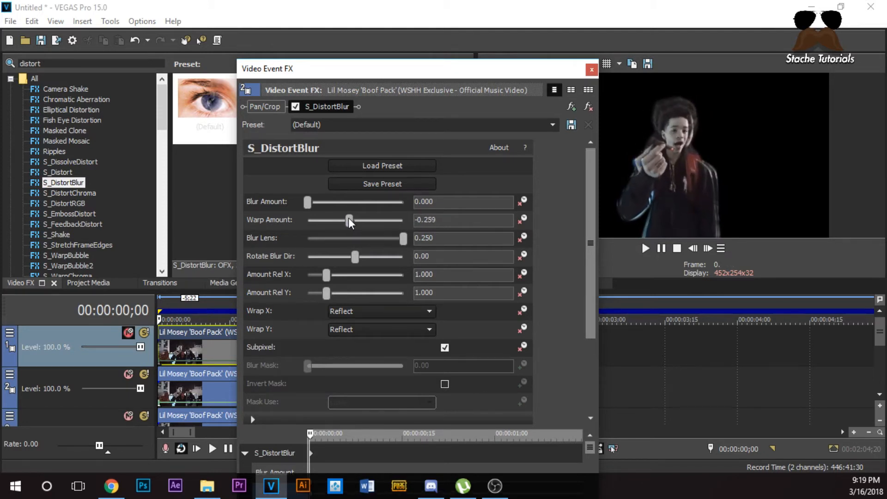
pyautogui.moveTo(350, 223); pyautogui.dragTo(348, 223)
pyautogui.moveTo(402, 239); pyautogui.dragTo(354, 262)
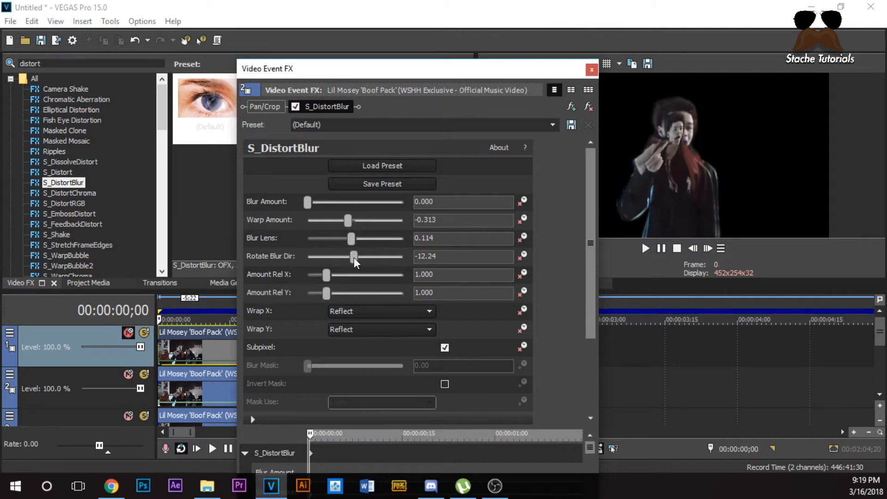
pyautogui.doubleClick(446, 258)
pyautogui.write('0')
pyautogui.press('Return')
# Place the playhead at the clip's end, 00:00:01;14, and set Warp Amount to 0.000 there.
pyautogui.moveTo(431, 68); pyautogui.dragTo(668, 76)
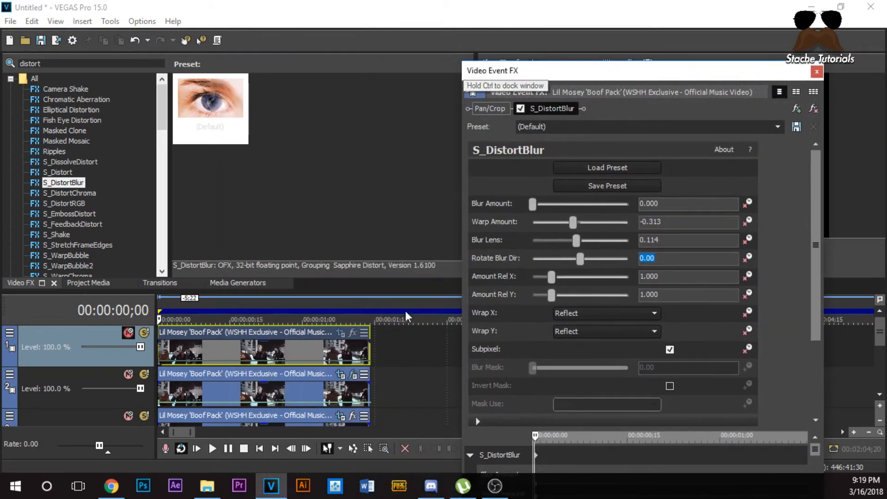
pyautogui.click(370, 355)
pyautogui.moveTo(580, 70); pyautogui.dragTo(297, 54)
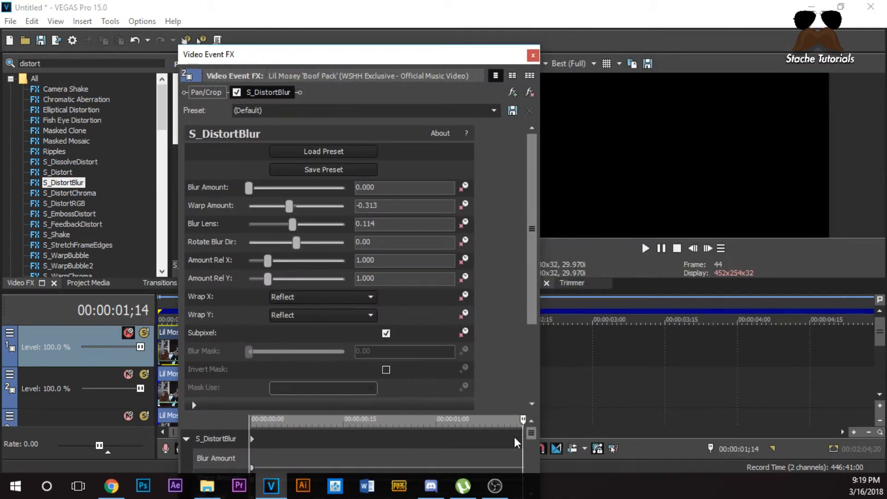
pyautogui.moveTo(406, 208); pyautogui.dragTo(337, 206)
pyautogui.press('Return')
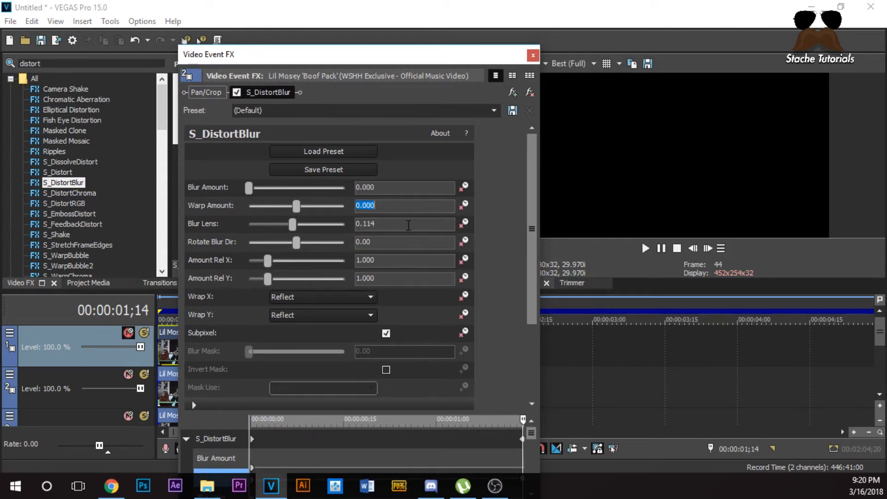
# At 00:00:01;13, set Blur Lens to 0.000 and Rotate Blur Dir to 1.00, and close the effect settings.
pyautogui.click(692, 248)
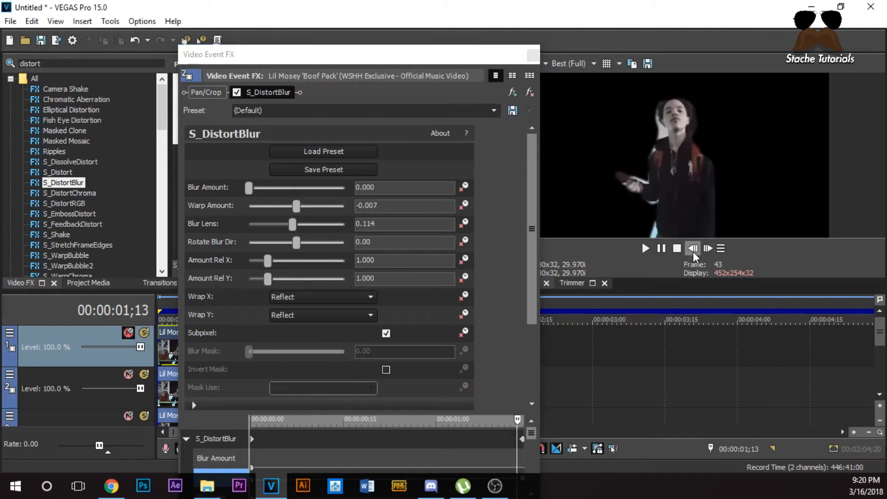
pyautogui.moveTo(423, 224); pyautogui.dragTo(322, 234)
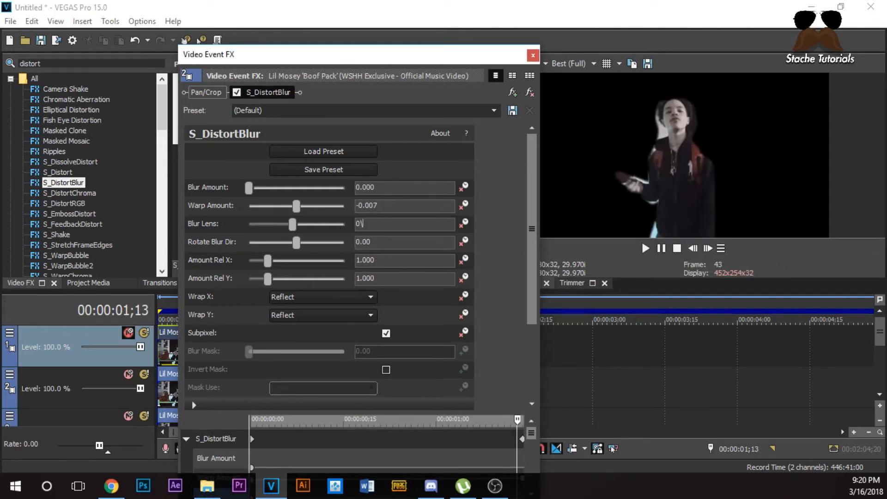
pyautogui.press('Return')
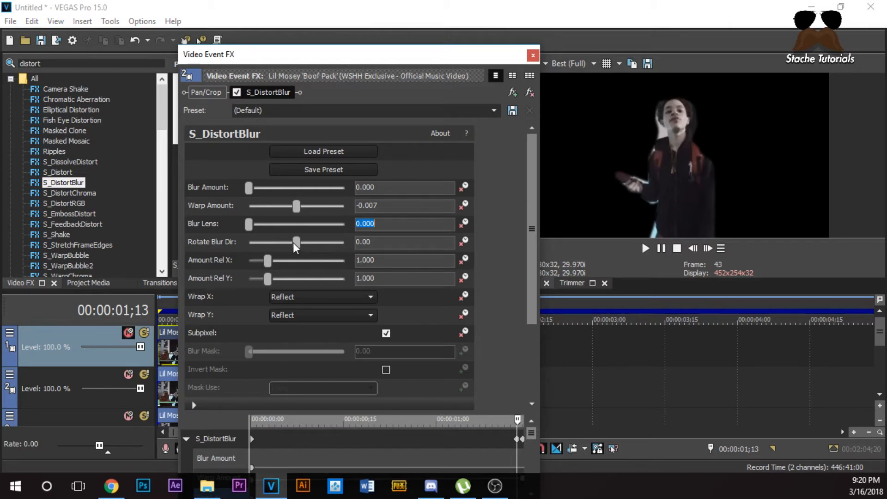
pyautogui.click(376, 245)
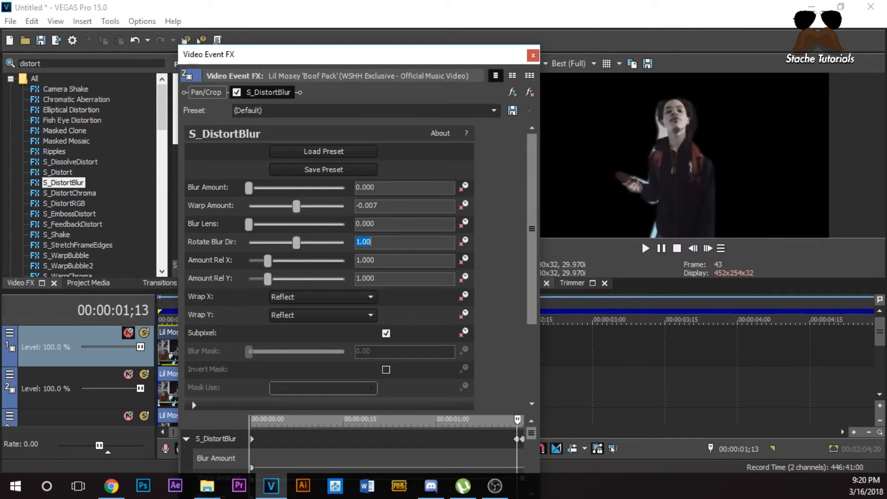
pyautogui.click(533, 56)
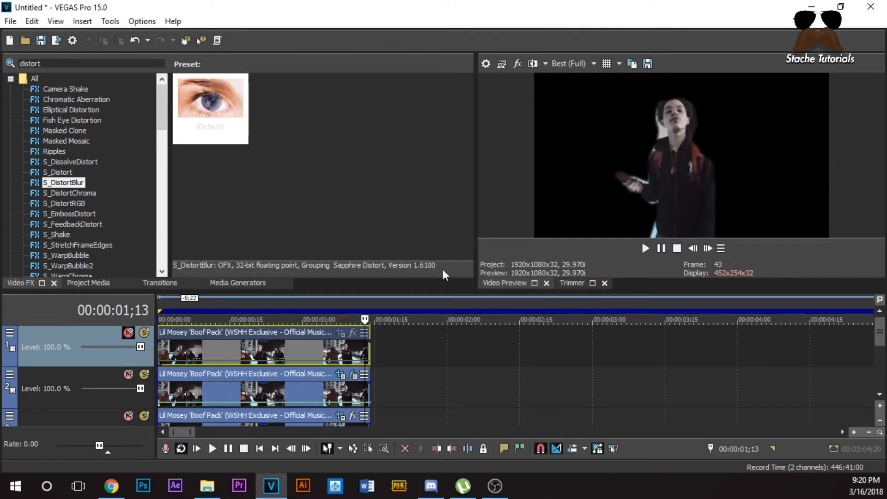
# Check the track 2 clip's distortion frame by frame from its start, and mute track 3.
pyautogui.click(160, 391)
pyautogui.click(707, 248)
pyautogui.click(708, 248)
pyautogui.moveTo(708, 249); pyautogui.dragTo(698, 246)
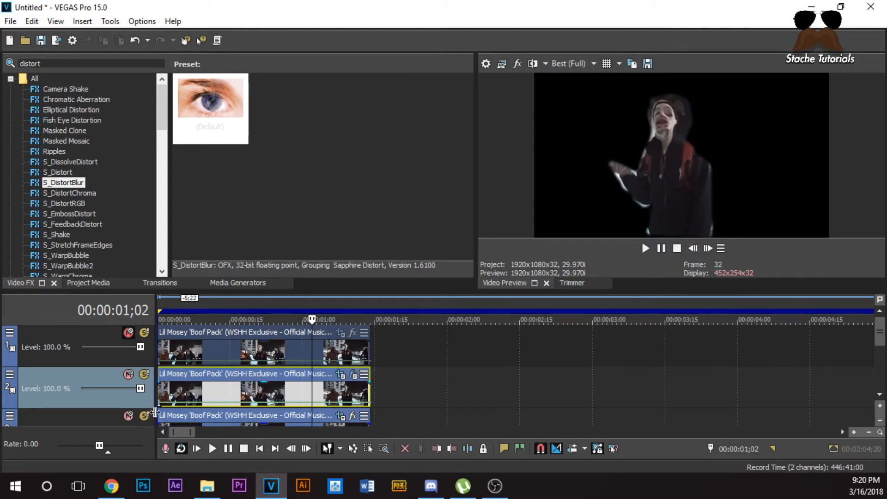
pyautogui.click(128, 416)
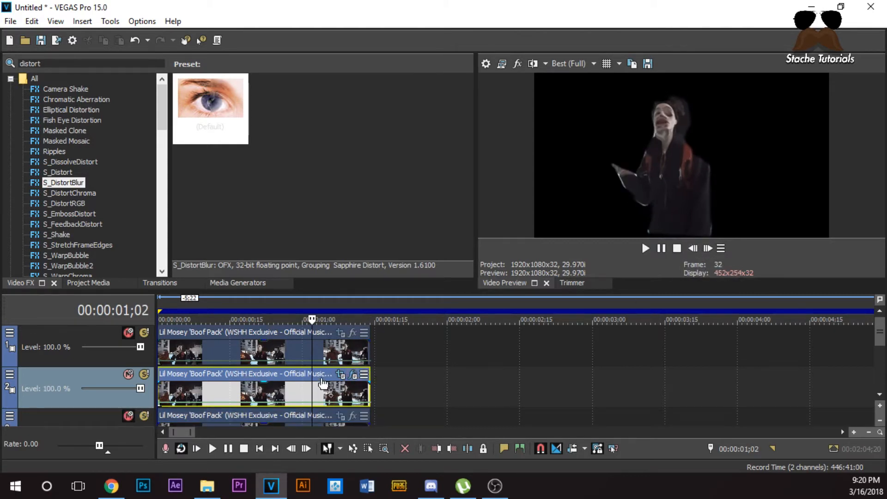
# Reopen the track 2 clip's S_DistortBlur settings at 00:00:01;13, set Blur Lens to 0.250 and turn off its keyframe animation.
pyautogui.click(341, 375)
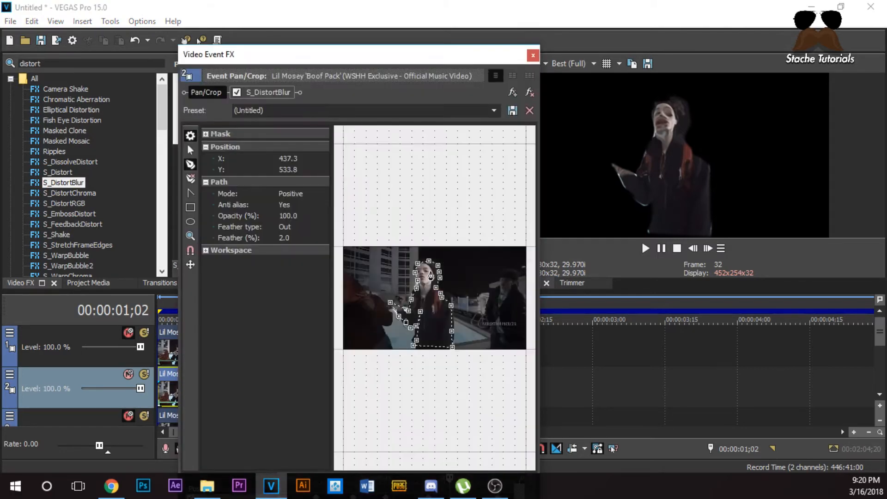
pyautogui.click(267, 92)
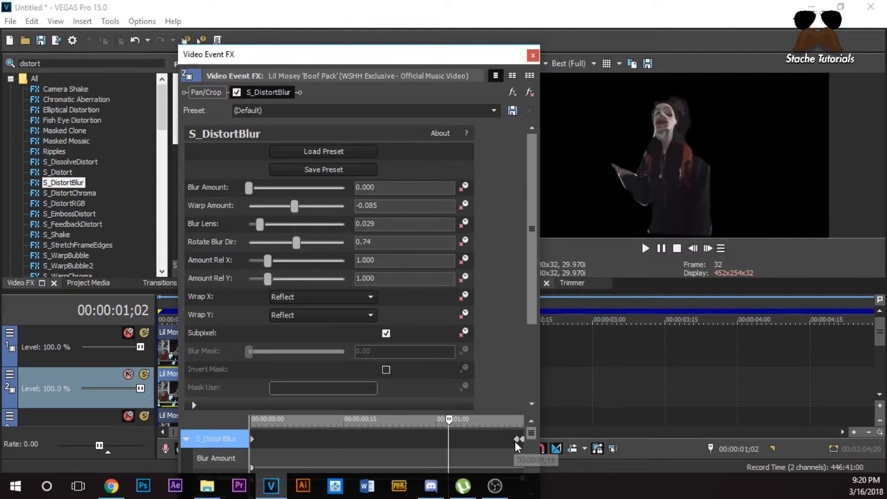
pyautogui.click(516, 441)
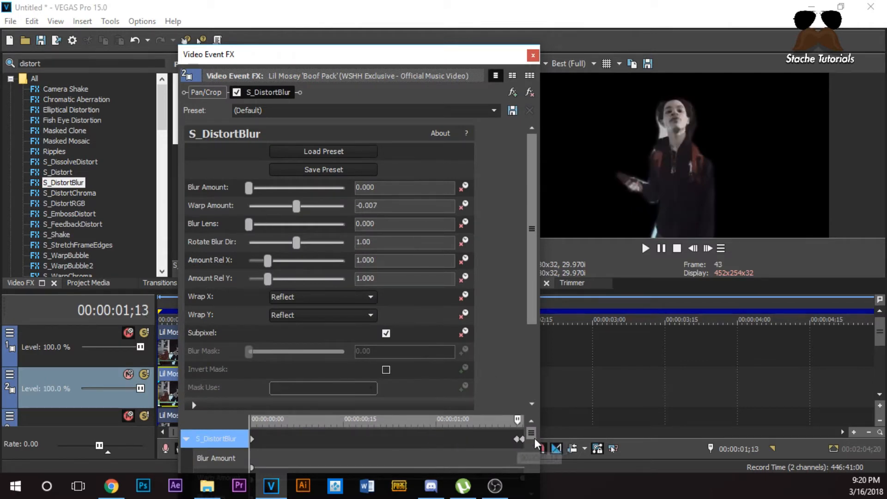
pyautogui.moveTo(296, 206); pyautogui.dragTo(298, 208)
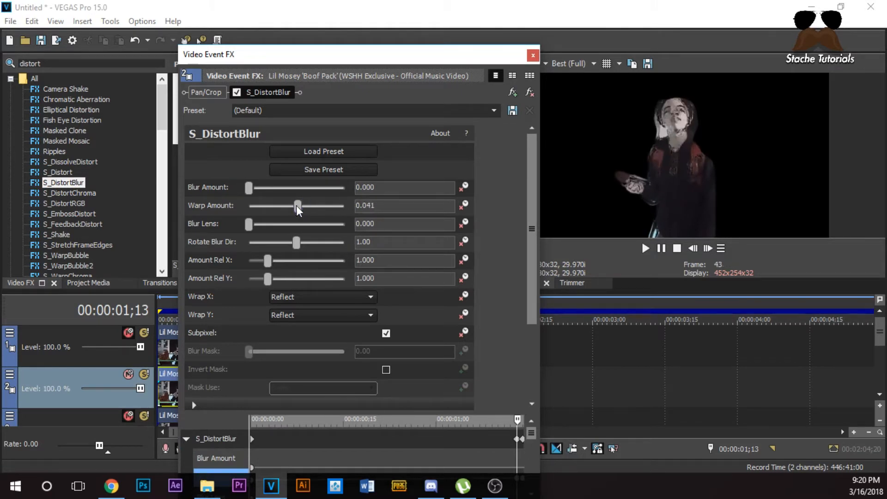
pyautogui.click(532, 56)
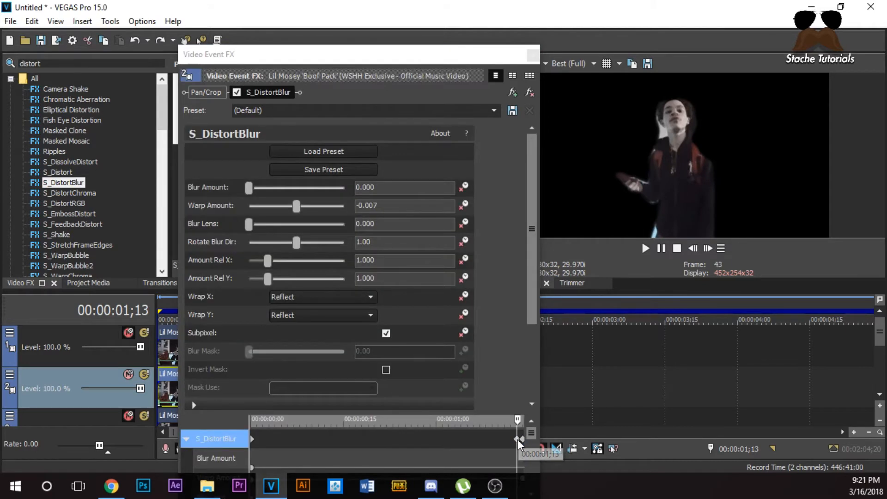
pyautogui.moveTo(251, 225); pyautogui.dragTo(351, 229)
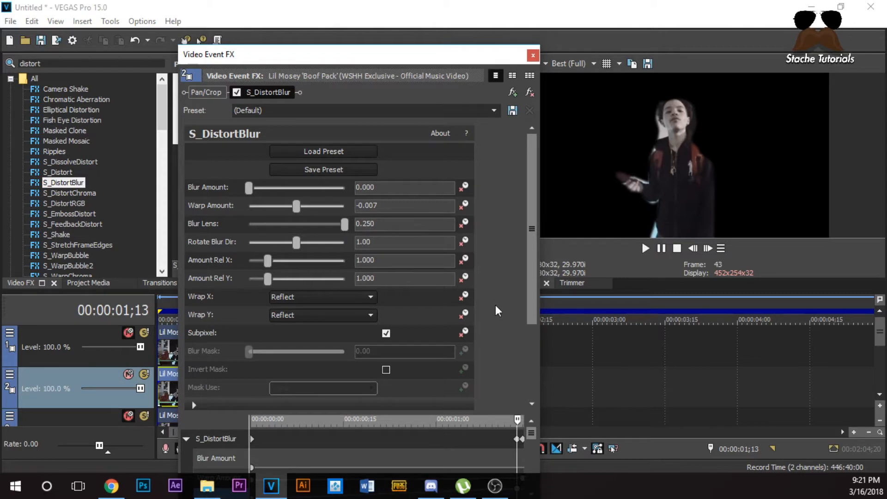
pyautogui.click(466, 226)
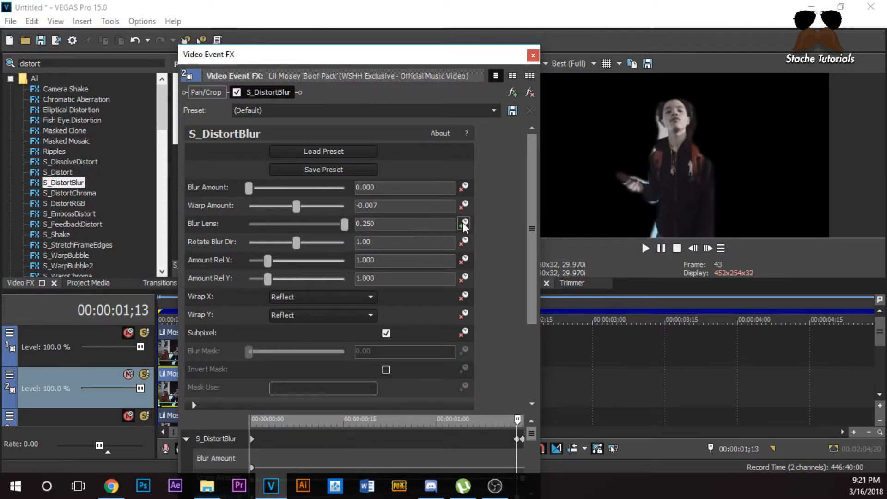
# Check the effect frame by frame, and set Warp Amount to -0.776 on the keyframe at 00:00:00;00.
pyautogui.moveTo(398, 438); pyautogui.dragTo(267, 441)
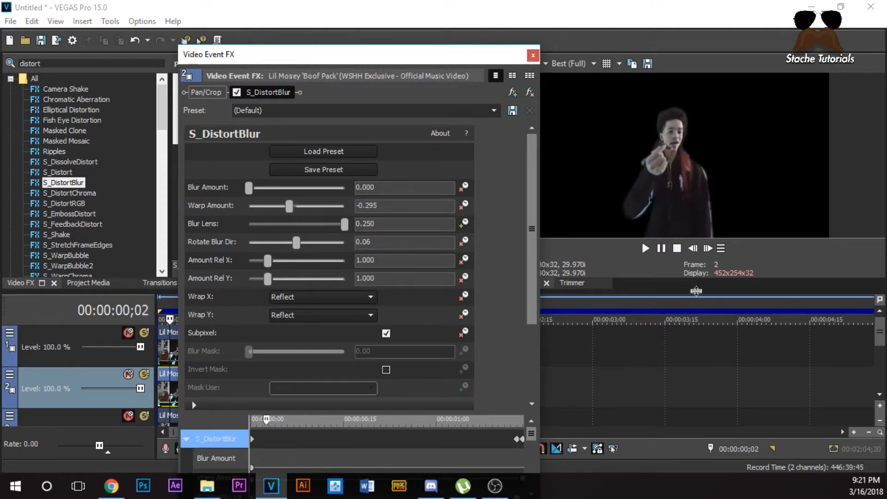
pyautogui.click(708, 248)
pyautogui.click(707, 249)
pyautogui.click(709, 250)
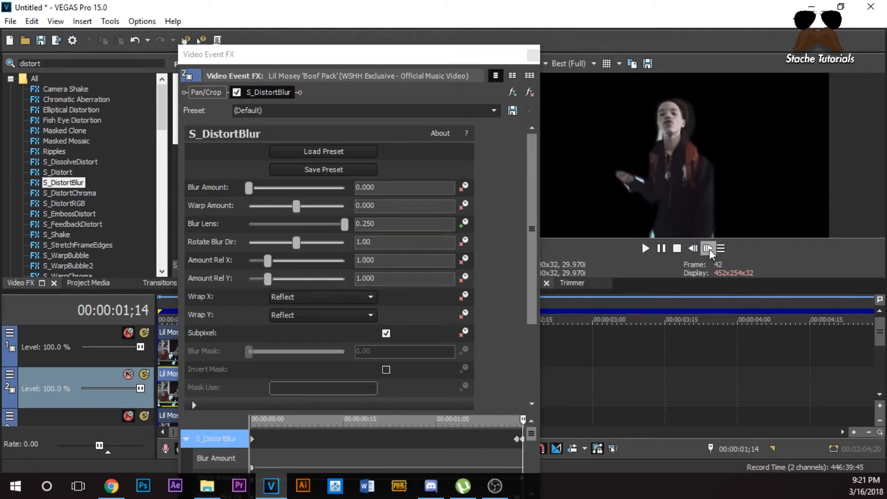
pyautogui.click(252, 451)
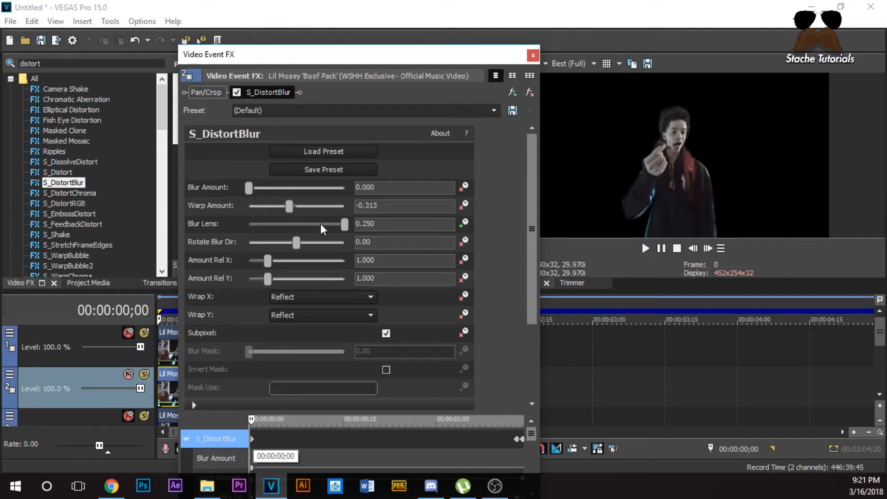
pyautogui.moveTo(289, 206)
pyautogui.mouseDown()
pyautogui.moveTo(296, 208)
pyautogui.moveTo(279, 207)
pyautogui.mouseUp()
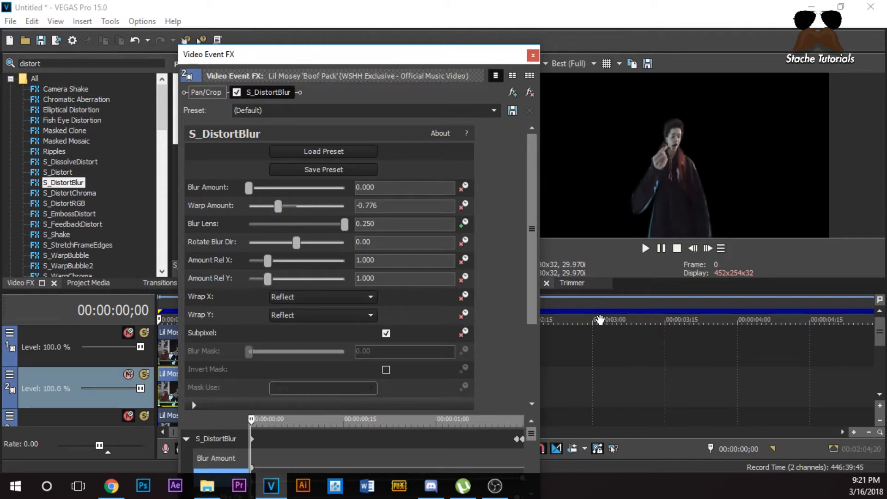
# Preview the frames up to the clip's end, and set Rotate Blur Dir to 75.92 and Amount Rel X to 2.075 at 00:00:01;13.
pyautogui.click(708, 249)
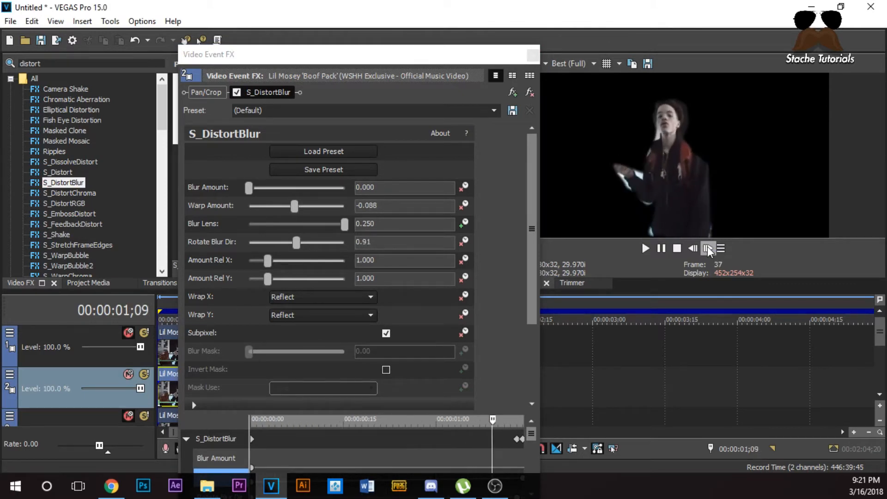
pyautogui.click(522, 443)
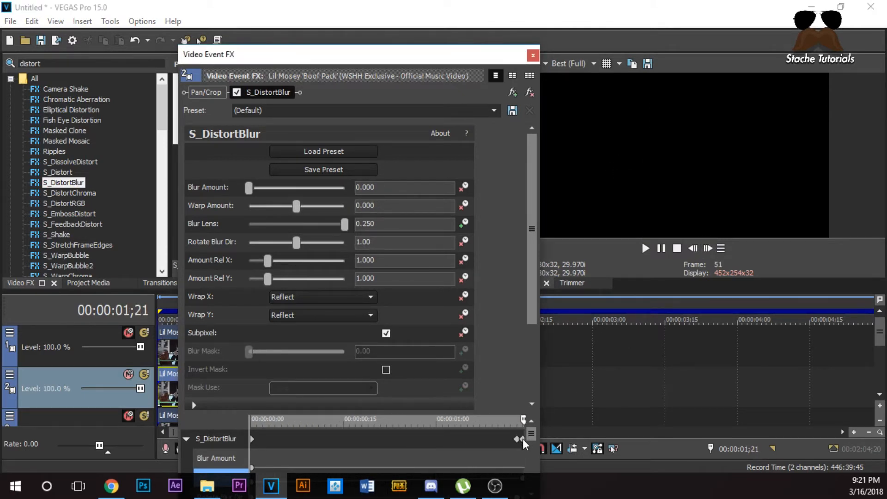
pyautogui.click(698, 250)
pyautogui.click(695, 250)
pyautogui.click(695, 249)
pyautogui.click(696, 249)
pyautogui.click(517, 442)
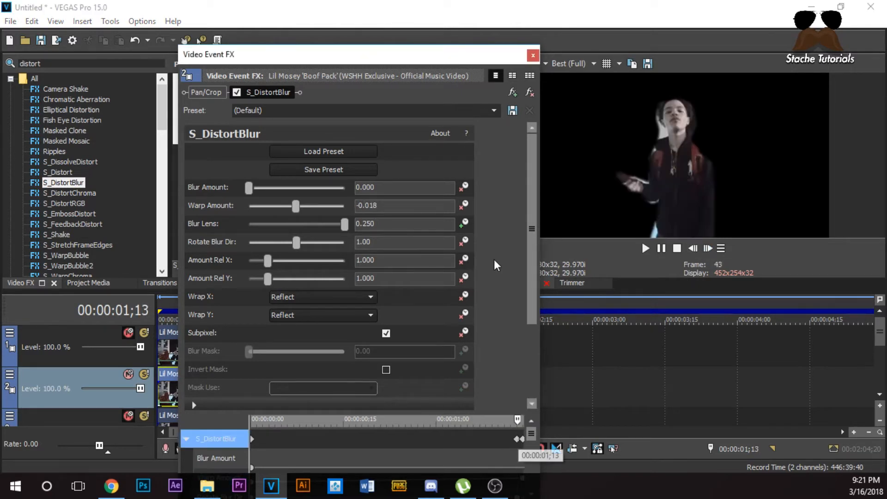
pyautogui.moveTo(295, 245); pyautogui.dragTo(288, 264)
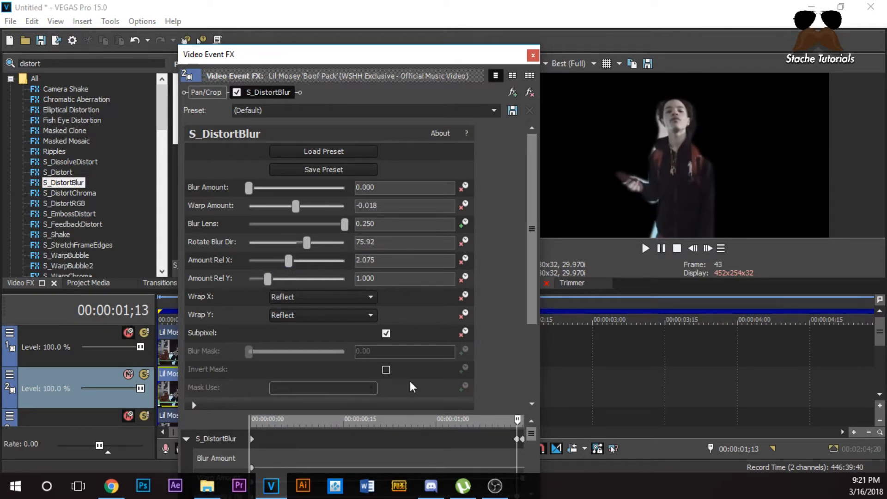
# Examine the keyframed distortion frame by frame from the clip's start to its end, finishing at 00:00:01;13.
pyautogui.click(245, 439)
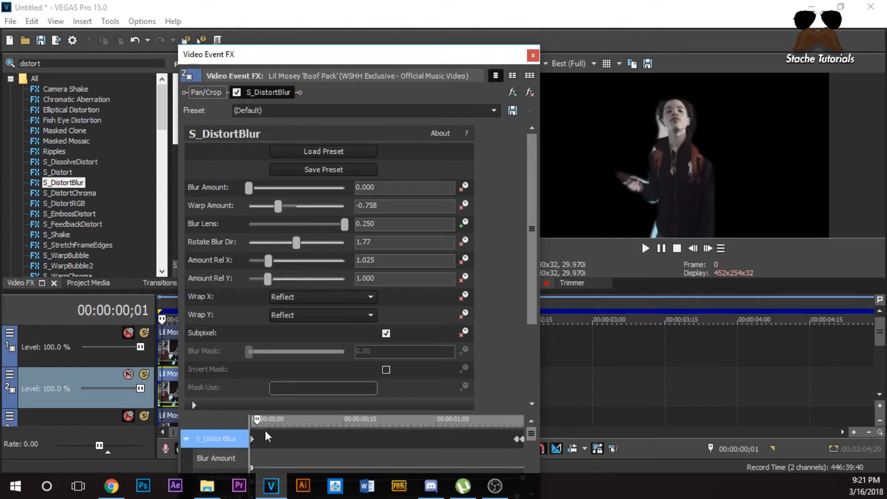
pyautogui.click(708, 249)
pyautogui.click(711, 252)
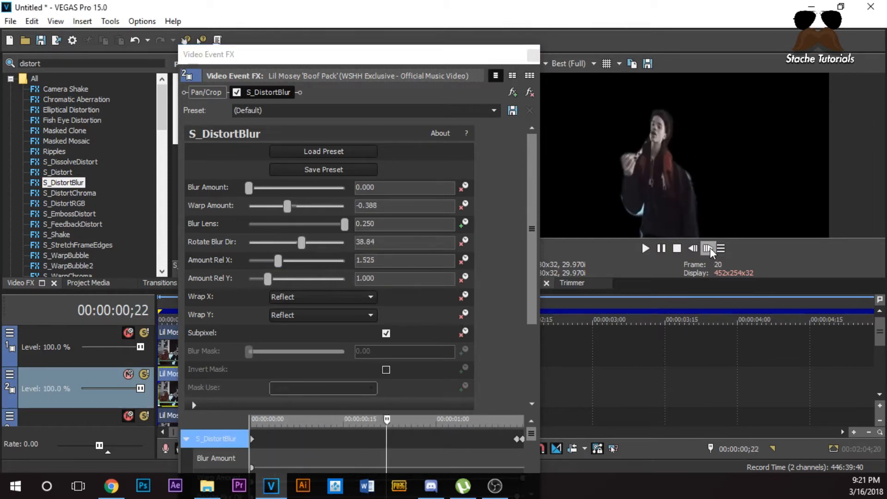
pyautogui.click(708, 248)
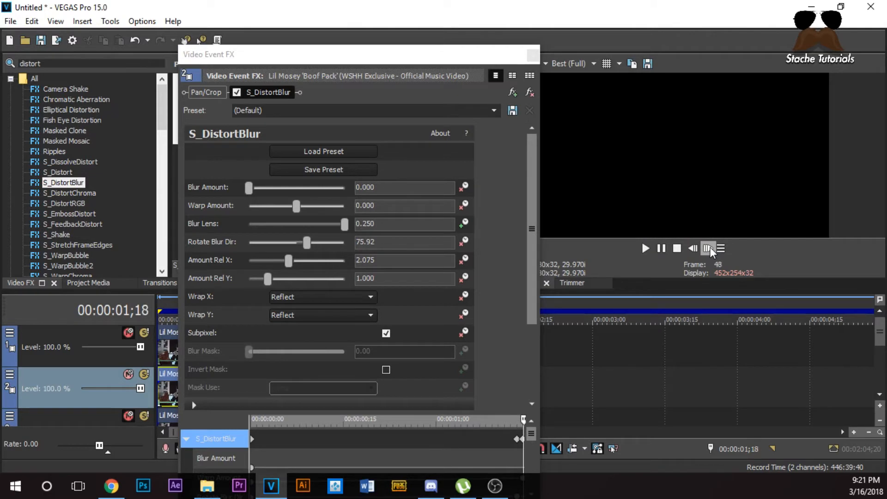
pyautogui.click(693, 249)
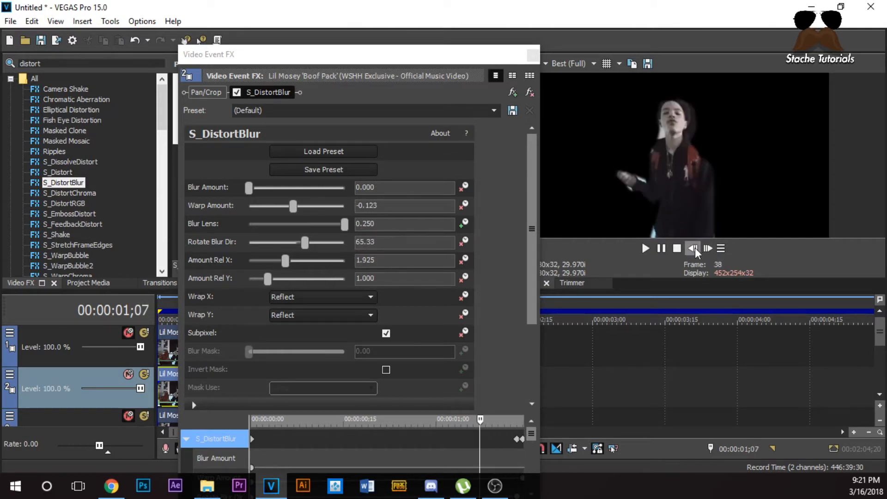
pyautogui.click(707, 250)
pyautogui.click(708, 250)
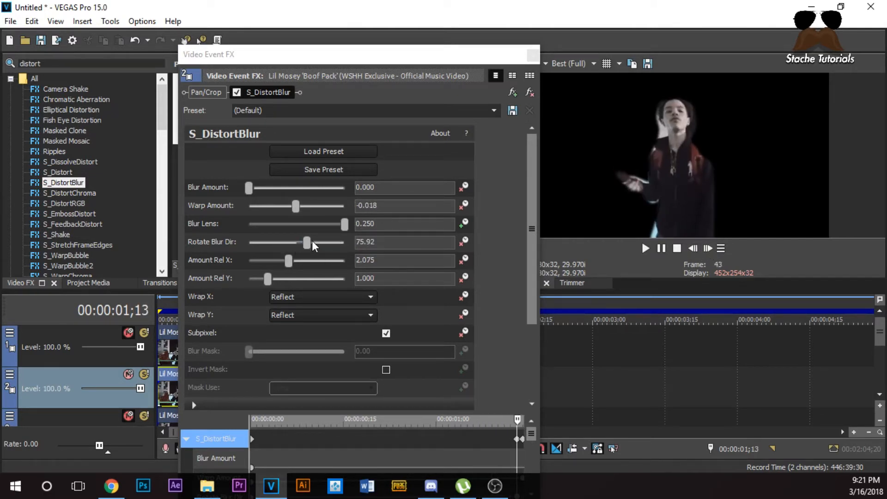
# Set Amount Rel X to 0.000 at 00:00:01;13, and to 5.000 with Amount Rel Y at 1.667 at 00:00:00;00.
pyautogui.moveTo(287, 261); pyautogui.dragTo(256, 287)
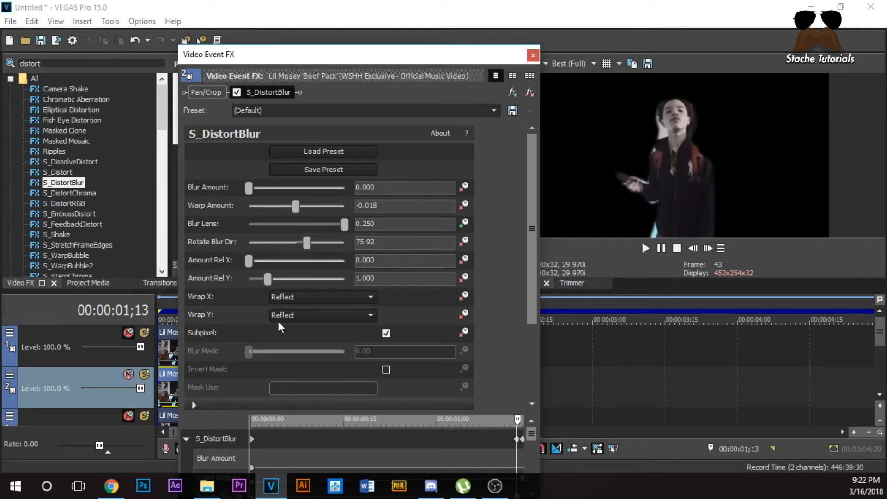
pyautogui.click(250, 439)
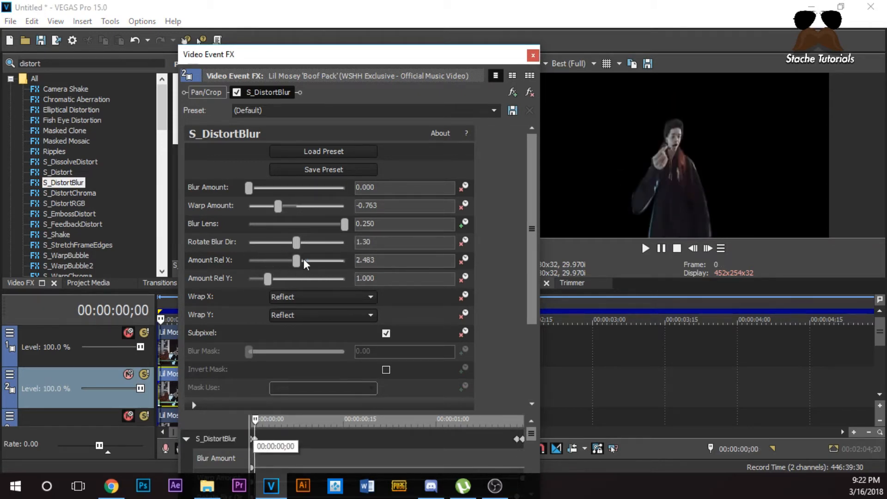
pyautogui.moveTo(267, 278)
pyautogui.mouseDown()
pyautogui.moveTo(352, 279)
pyautogui.moveTo(280, 279)
pyautogui.mouseUp()
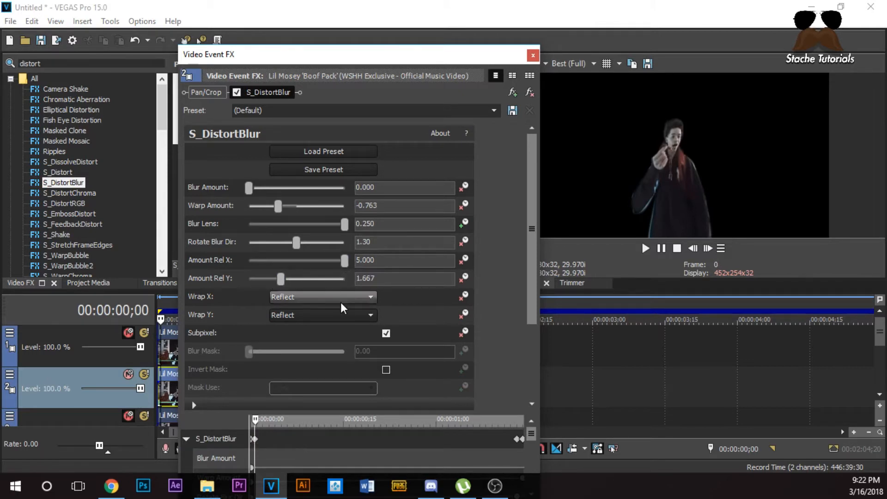
# Set the S_DistortBlur edge wrapping at 00:00:00;00 to No for Wrap X and Tile for Wrap Y, keeping Blur Amount at 0.000.
pyautogui.click(326, 301)
pyautogui.click(322, 319)
pyautogui.click(319, 300)
pyautogui.click(310, 309)
pyautogui.click(302, 319)
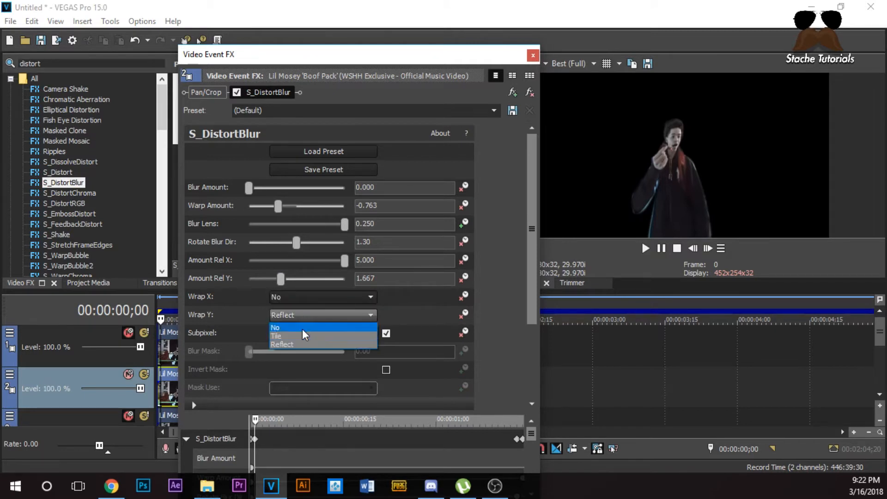
pyautogui.click(305, 336)
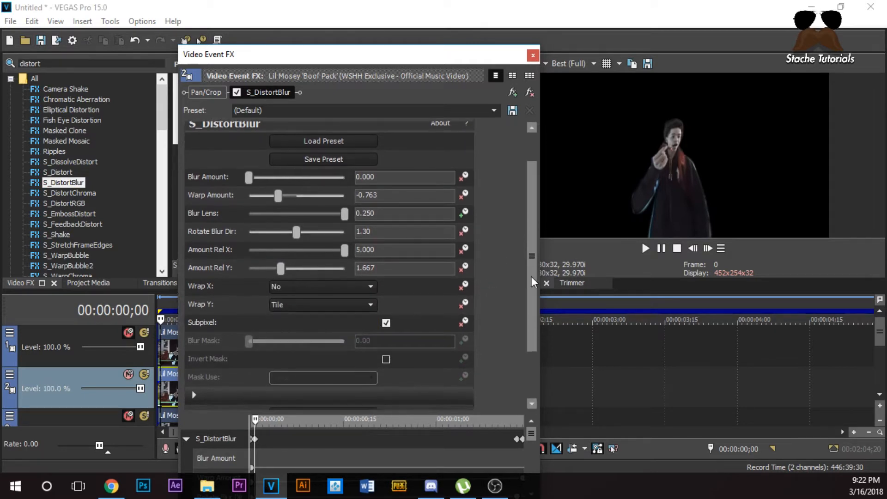
pyautogui.moveTo(248, 189)
pyautogui.mouseDown()
pyautogui.moveTo(289, 189)
pyautogui.moveTo(240, 190)
pyautogui.mouseUp()
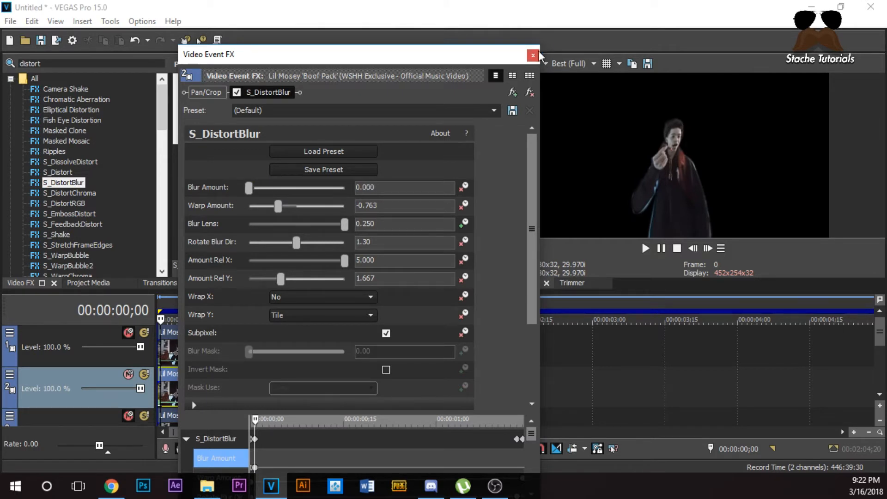
# Close the effect settings and preview the track 2 clip's distortion from the start.
pyautogui.click(536, 54)
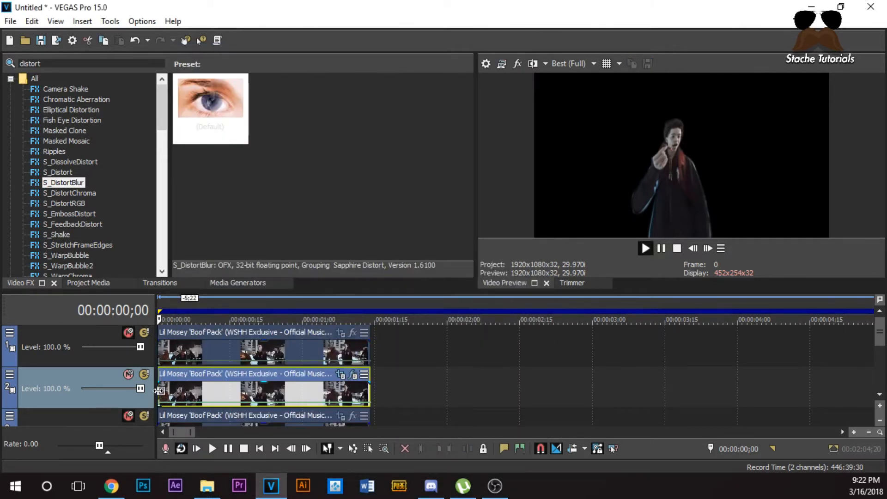
pyautogui.press('space')
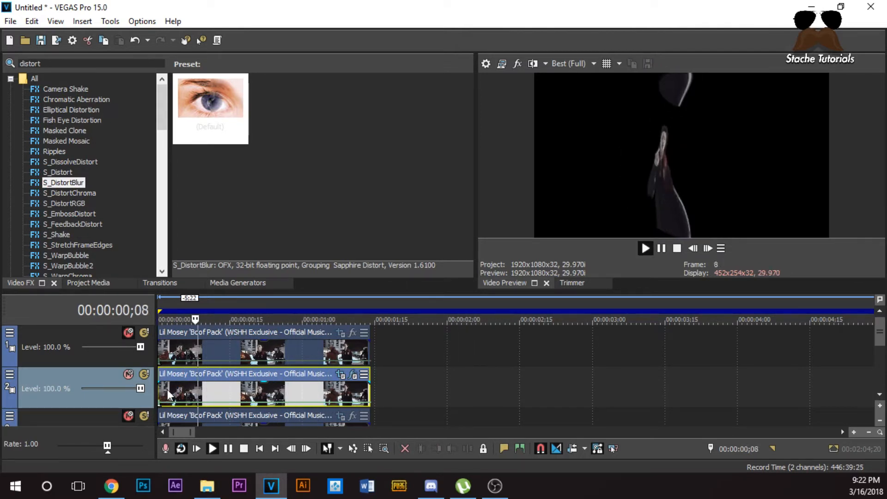
pyautogui.press('space')
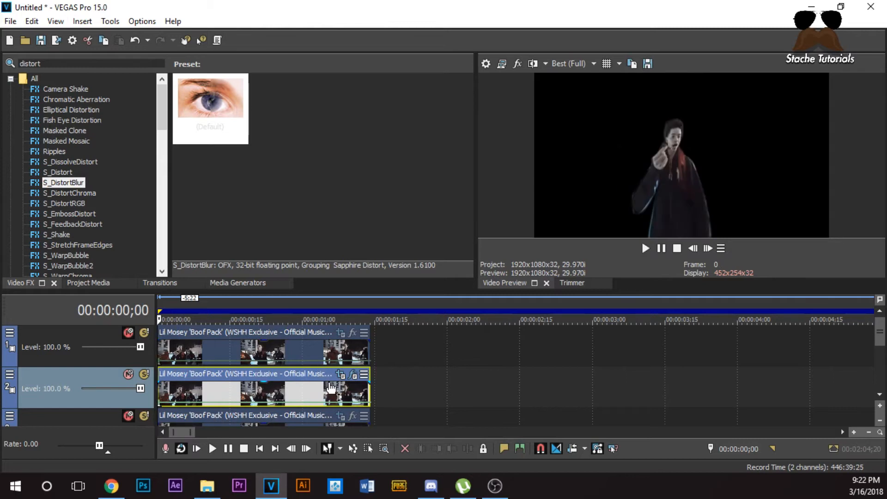
# Mute track 2, select the clip on track 3 and unmute that track.
pyautogui.click(131, 371)
pyautogui.click(880, 394)
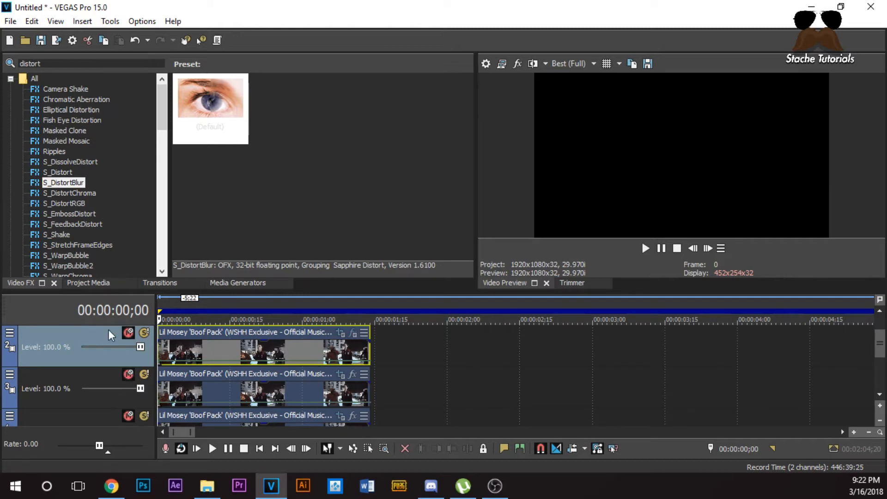
pyautogui.click(128, 334)
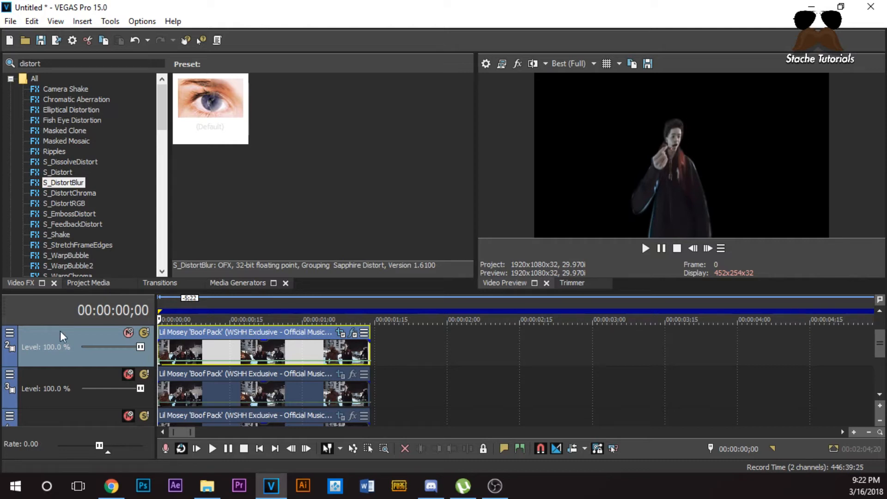
pyautogui.click(128, 334)
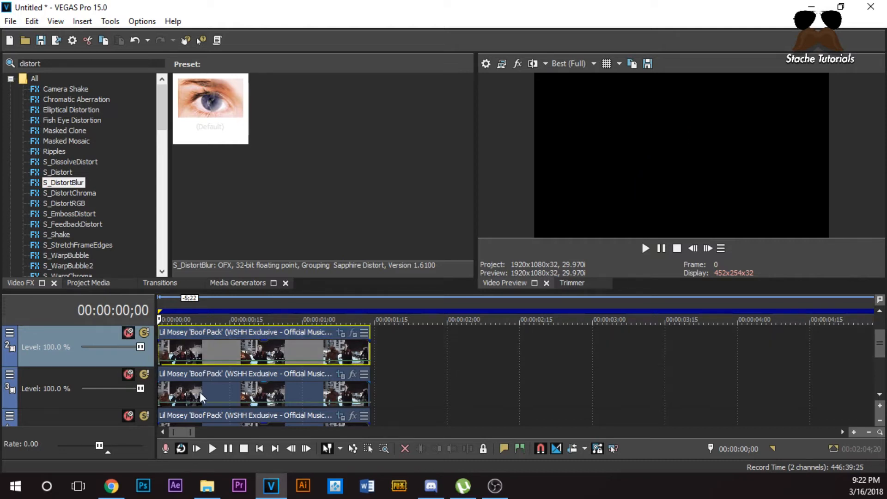
pyautogui.click(200, 392)
pyautogui.click(130, 373)
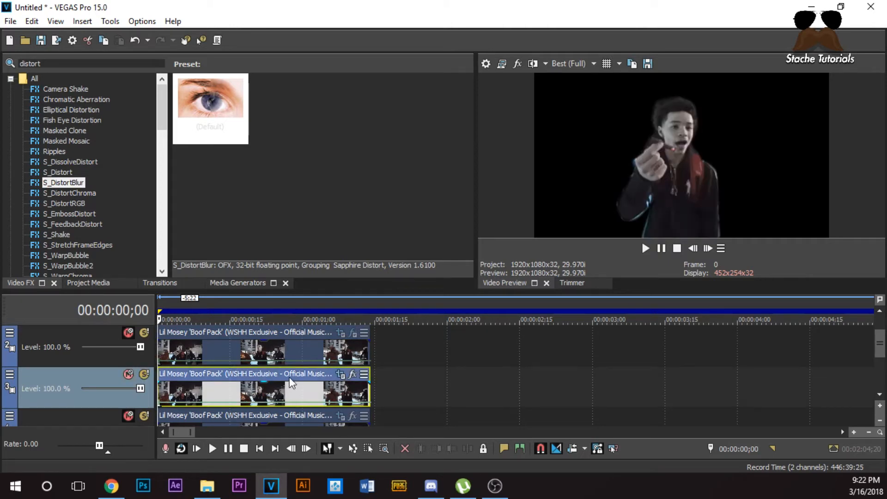
pyautogui.click(353, 374)
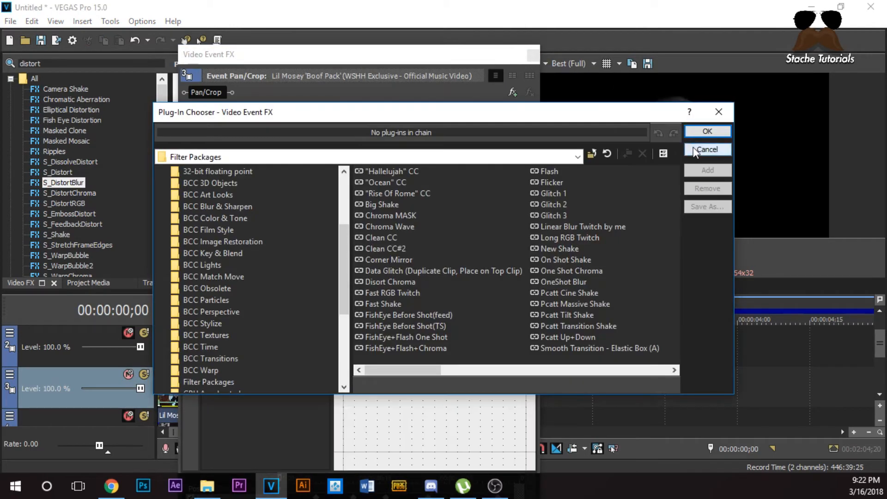
pyautogui.click(695, 149)
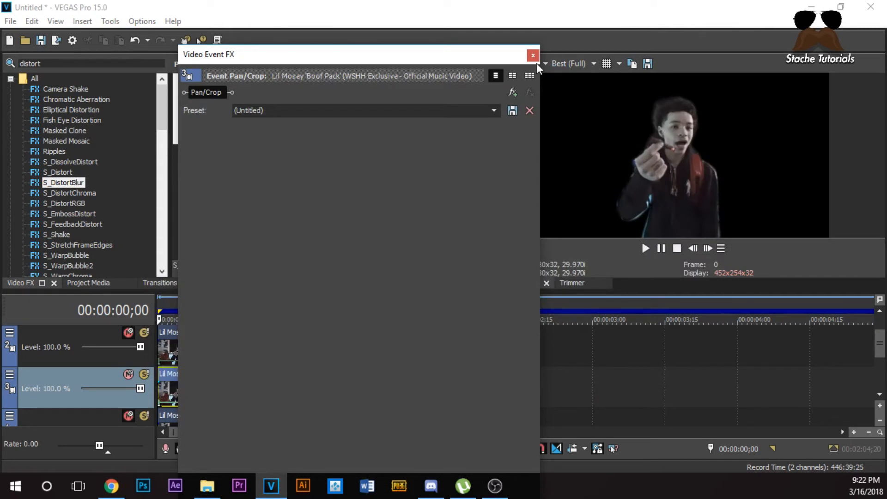
pyautogui.click(533, 56)
# Apply the S_Distort effect to the track 3 clip and set its Amount to 0.000.
pyautogui.moveTo(60, 172); pyautogui.dragTo(206, 387)
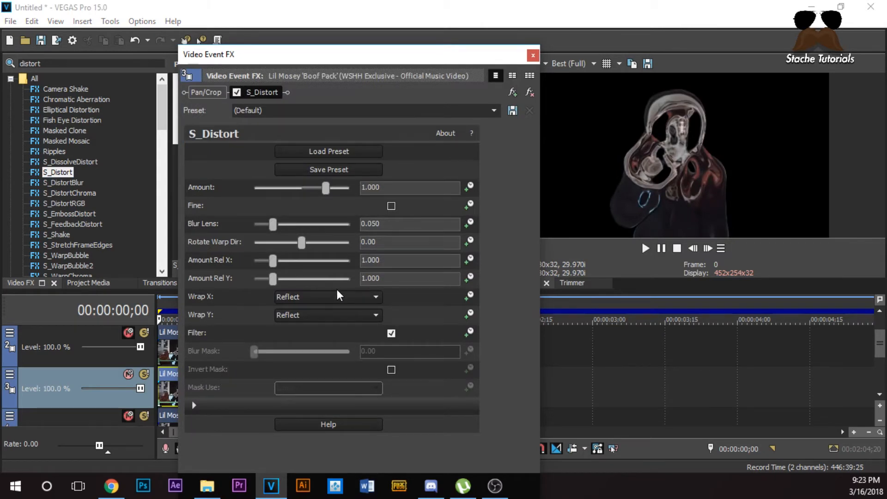
pyautogui.moveTo(329, 187); pyautogui.dragTo(308, 187)
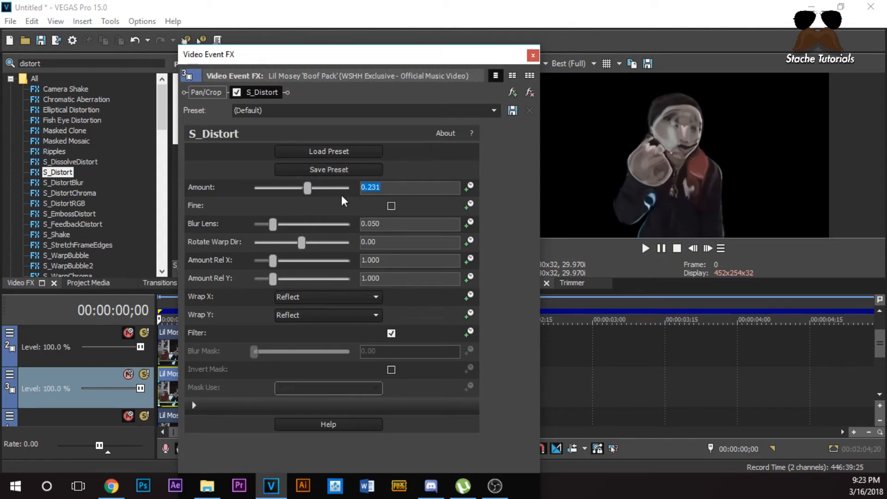
pyautogui.press('BackSpace')
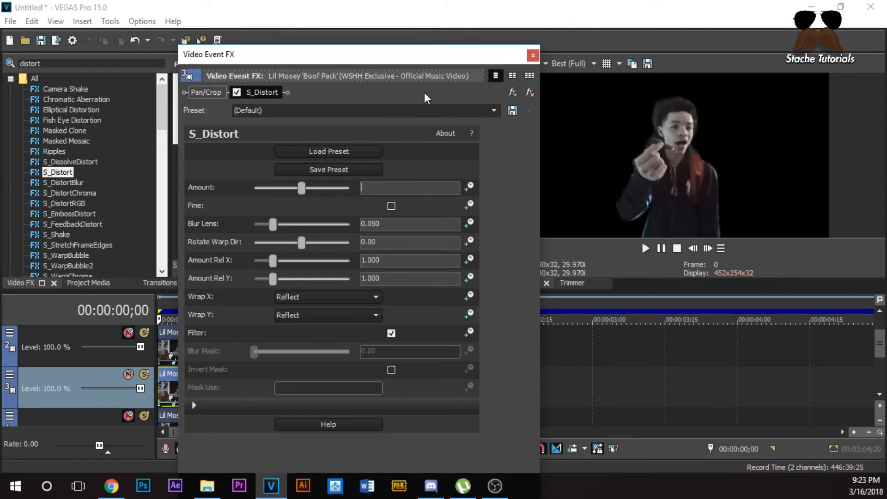
# Turn on keyframe animation for Amount, Blur Lens, Rotate Warp Dir, Amount Rel X and Y, Wrap X and Y, and Filter at 00:00:00;00.
pyautogui.moveTo(397, 59); pyautogui.dragTo(491, 75)
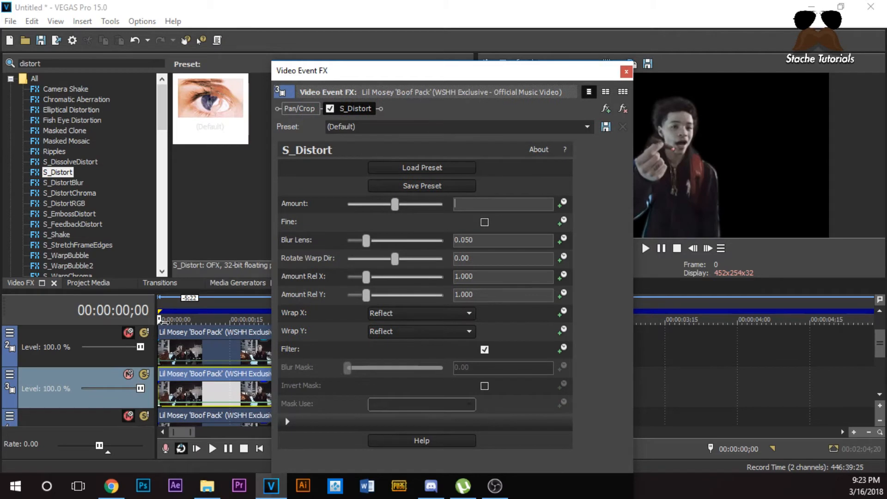
pyautogui.moveTo(329, 72); pyautogui.dragTo(229, 47)
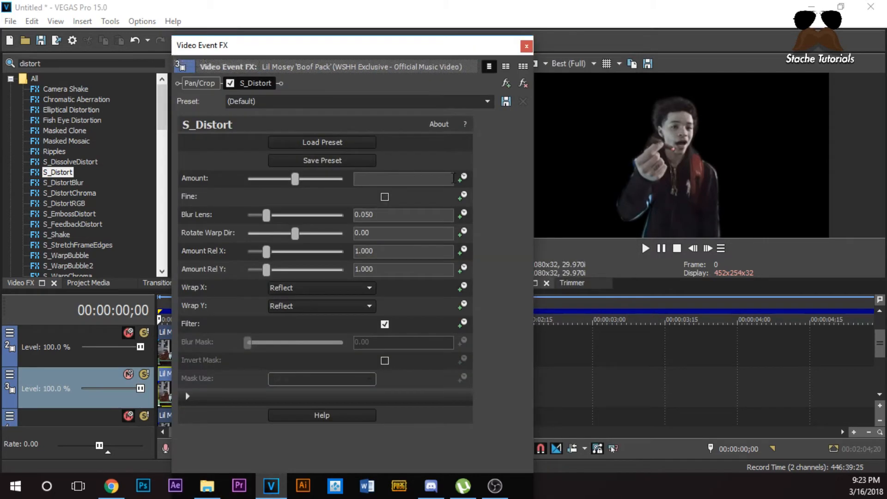
pyautogui.click(463, 178)
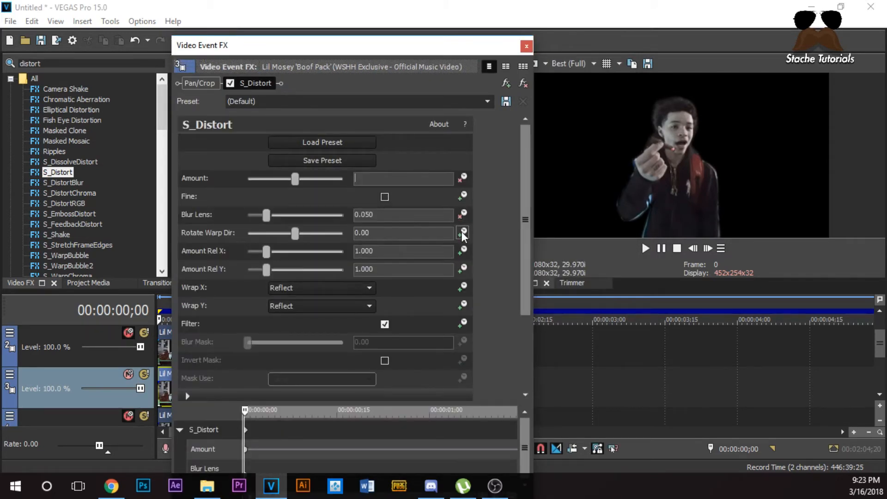
pyautogui.click(463, 251)
pyautogui.click(462, 269)
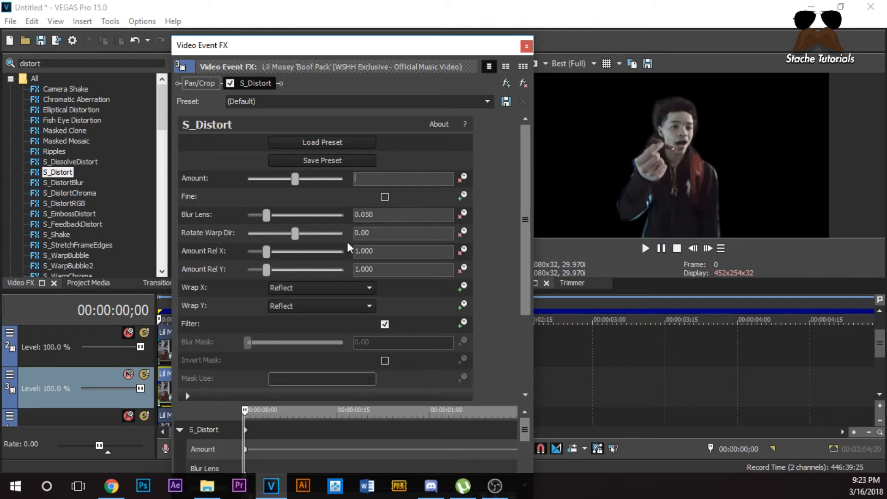
pyautogui.click(463, 288)
pyautogui.click(463, 305)
pyautogui.moveTo(421, 52); pyautogui.dragTo(445, 69)
# Try S_Distort with Amount 0.449, Blur Lens 0.250, Amount Rel X 2.177 and Amount Rel Y 0.000 on the first keyframe.
pyautogui.moveTo(287, 234); pyautogui.dragTo(292, 233)
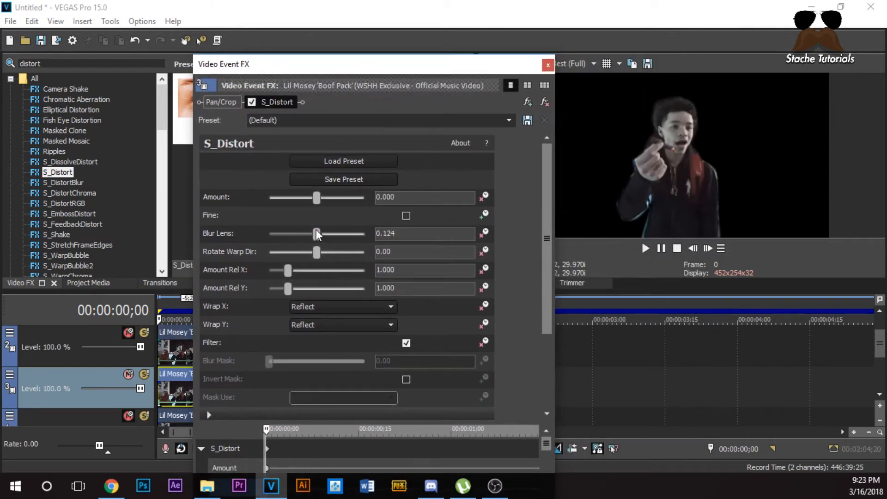
pyautogui.moveTo(316, 198); pyautogui.dragTo(320, 201)
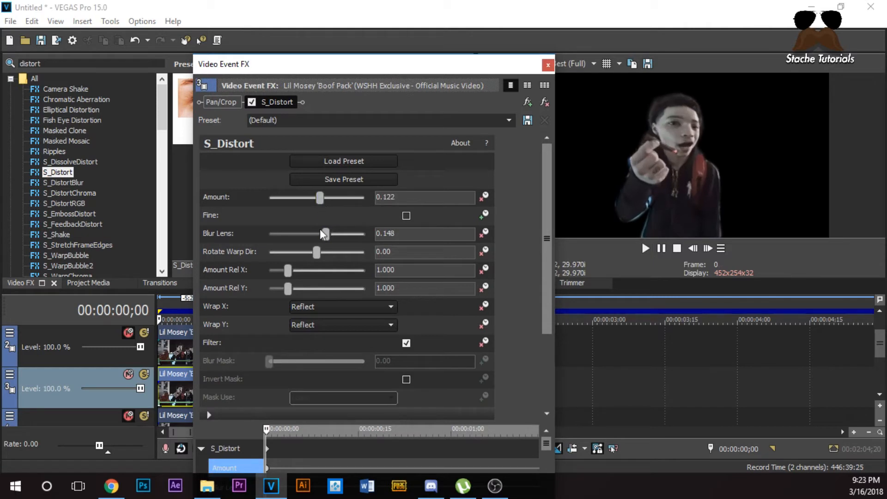
pyautogui.moveTo(327, 235)
pyautogui.mouseDown()
pyautogui.moveTo(349, 234)
pyautogui.moveTo(290, 235)
pyautogui.moveTo(315, 236)
pyautogui.mouseUp()
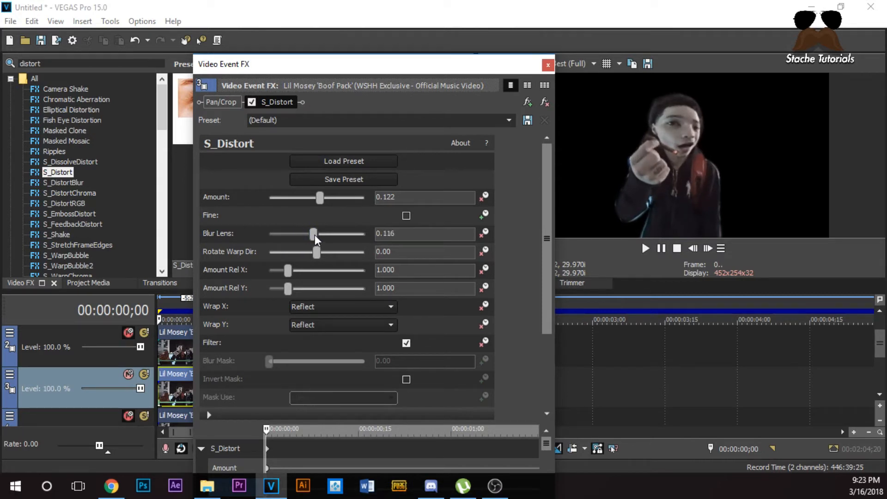
pyautogui.moveTo(319, 197); pyautogui.dragTo(342, 203)
pyautogui.moveTo(311, 234); pyautogui.dragTo(330, 203)
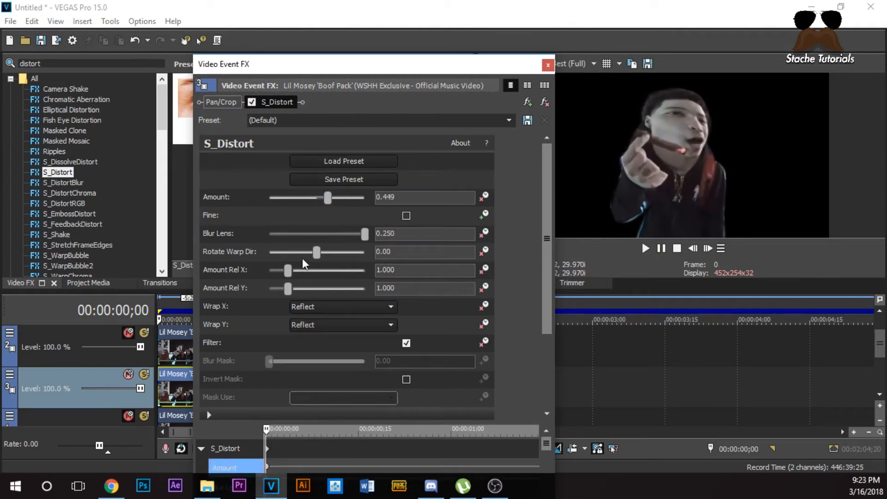
pyautogui.moveTo(289, 270); pyautogui.dragTo(310, 262)
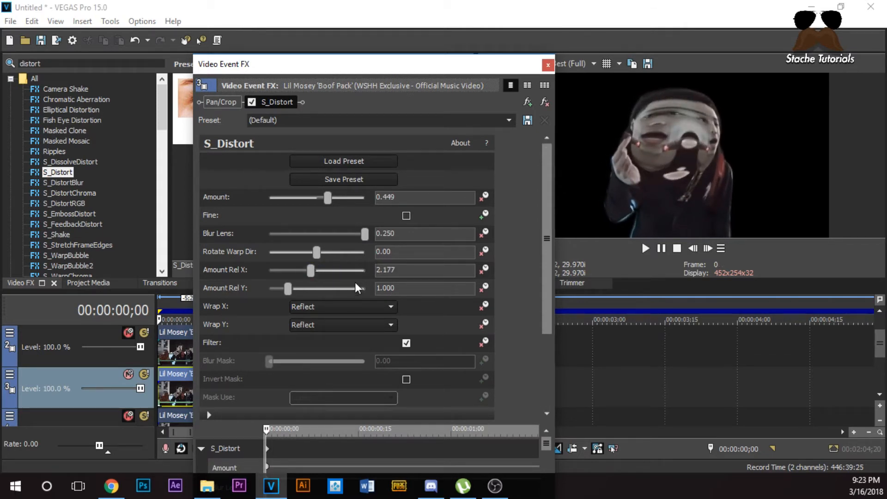
pyautogui.moveTo(317, 289); pyautogui.dragTo(240, 303)
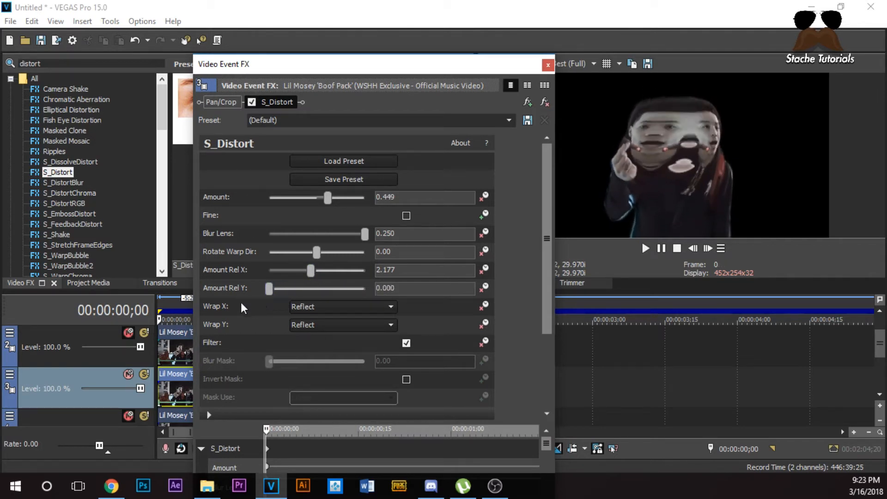
# Set Blur Lens to 0.116, Amount to 0.014 and Amount Rel Y to 0.068 on the first S_Distort keyframe.
pyautogui.moveTo(354, 234); pyautogui.dragTo(313, 239)
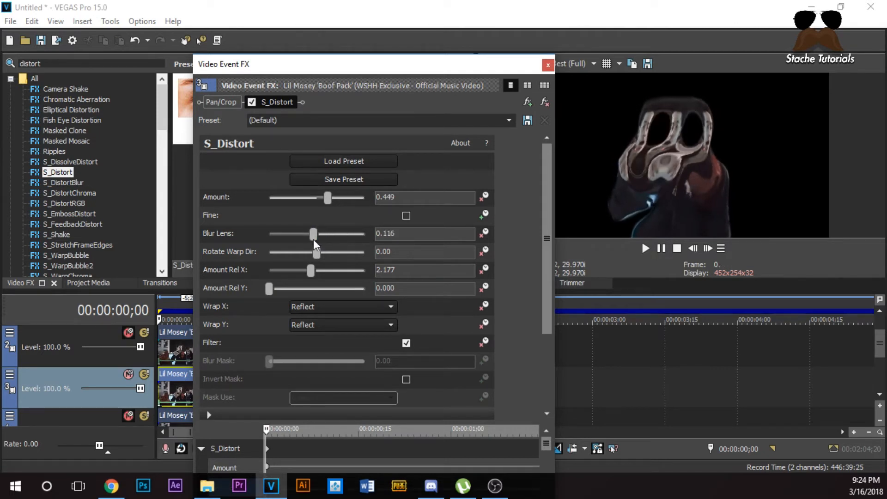
pyautogui.moveTo(328, 198); pyautogui.dragTo(318, 200)
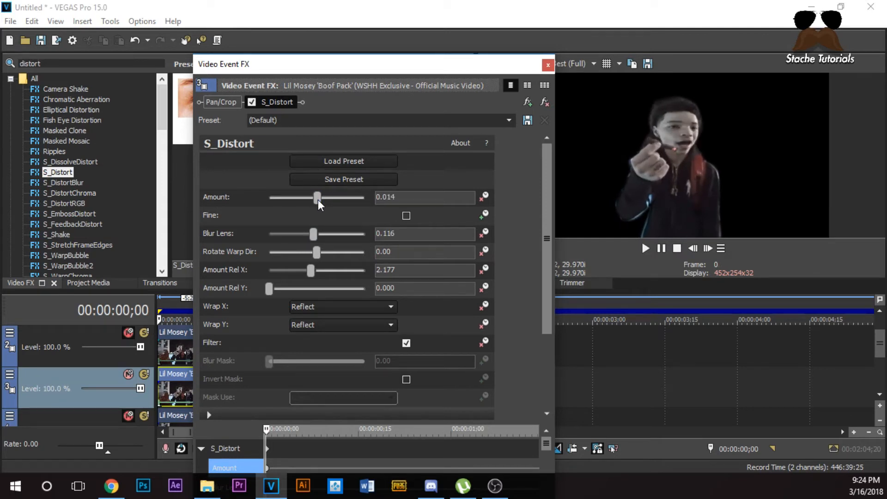
pyautogui.moveTo(268, 288)
pyautogui.mouseDown()
pyautogui.moveTo(342, 288)
pyautogui.moveTo(261, 287)
pyautogui.mouseUp()
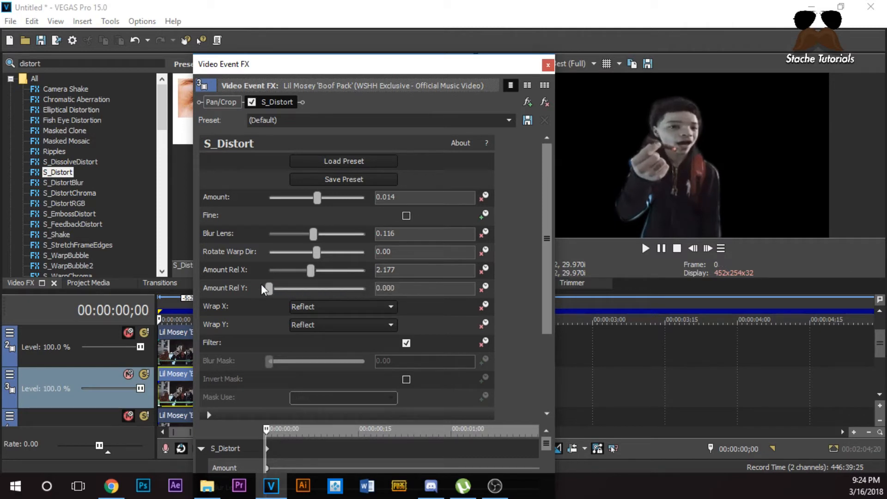
# Set Amount to 0.095, Amount Rel X to 1.497 and Rotate Warp Dir to 51.43, and move the effect window clear of the track 3 clip.
pyautogui.moveTo(314, 272); pyautogui.dragTo(374, 271)
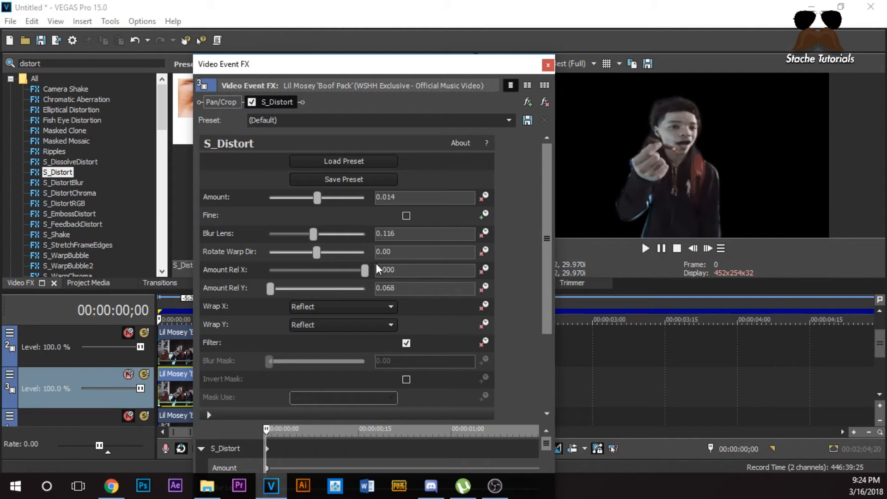
pyautogui.moveTo(312, 192); pyautogui.dragTo(316, 196)
pyautogui.moveTo(365, 273); pyautogui.dragTo(299, 274)
pyautogui.moveTo(316, 198); pyautogui.dragTo(318, 201)
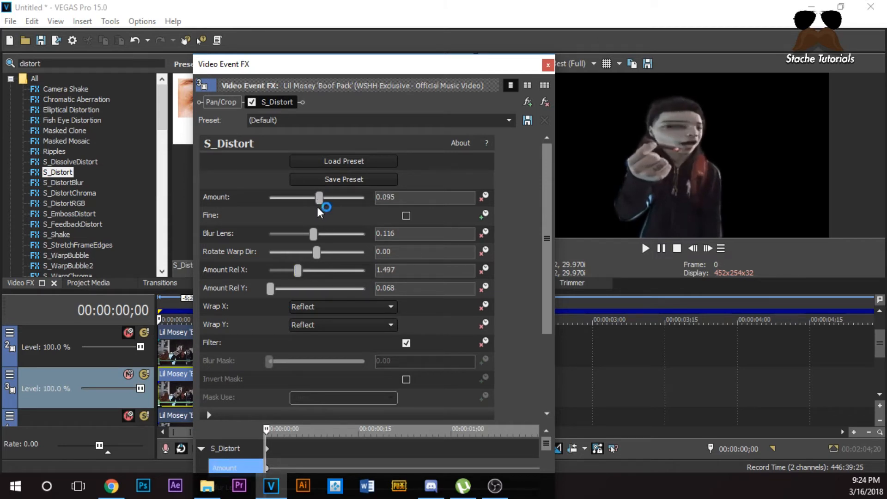
pyautogui.moveTo(306, 250); pyautogui.dragTo(325, 258)
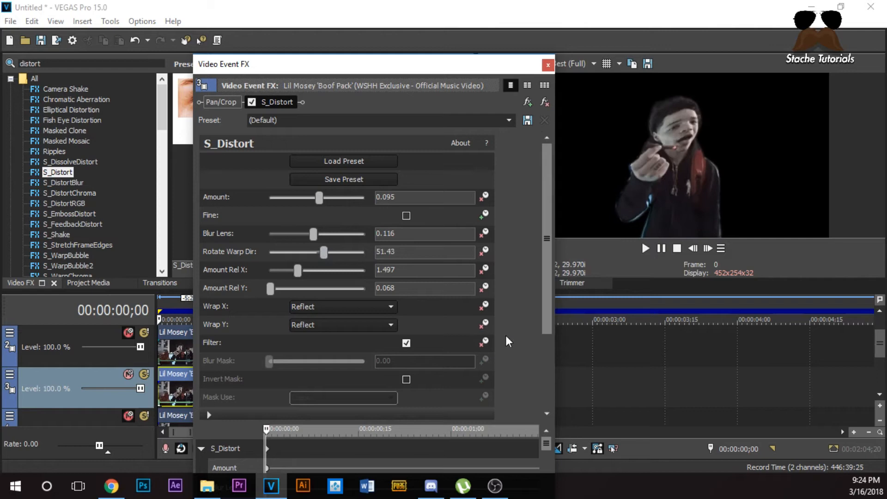
pyautogui.moveTo(407, 87); pyautogui.dragTo(626, 86)
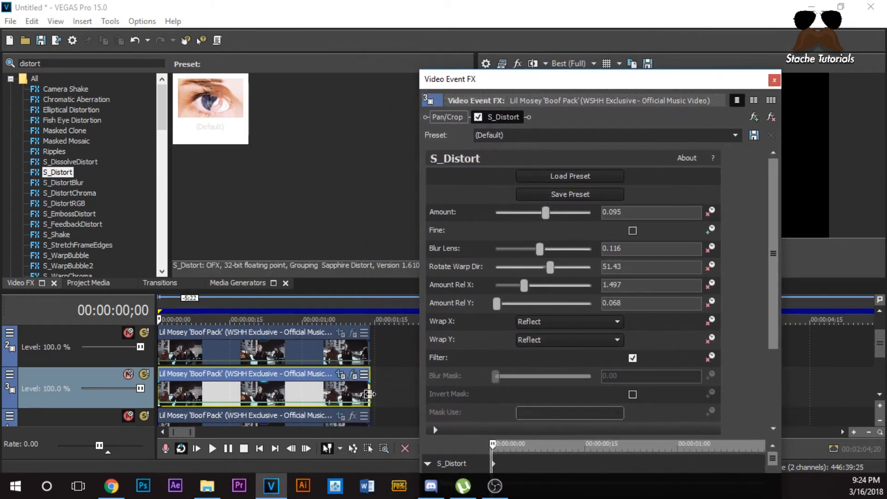
# At 00:00:01;13 in the track 3 clip, set S_Distort's Blur Lens to 0 and Amount to 0.
pyautogui.click(371, 320)
pyautogui.moveTo(498, 79); pyautogui.dragTo(273, 89)
pyautogui.click(693, 248)
pyautogui.moveTo(414, 95); pyautogui.dragTo(404, 59)
pyautogui.moveTo(396, 222); pyautogui.dragTo(350, 223)
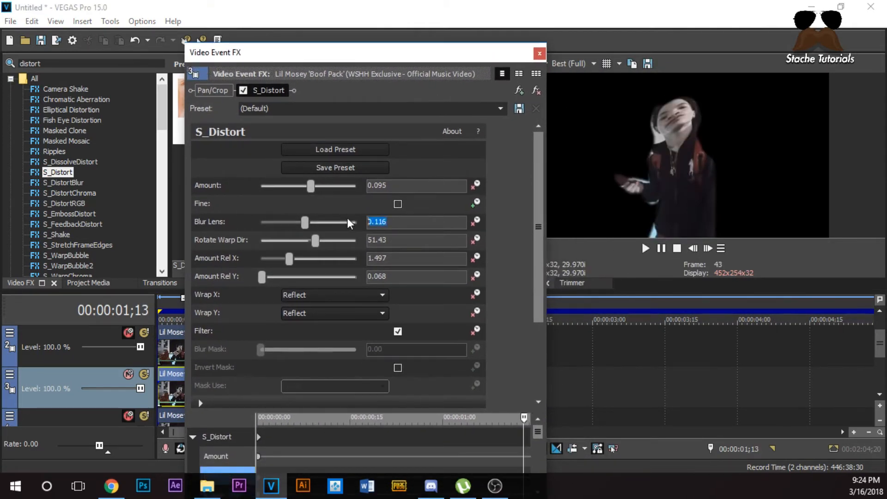
pyautogui.write('0')
pyautogui.press('Return')
pyautogui.moveTo(416, 186); pyautogui.dragTo(365, 186)
pyautogui.write('0')
pyautogui.press('Return')
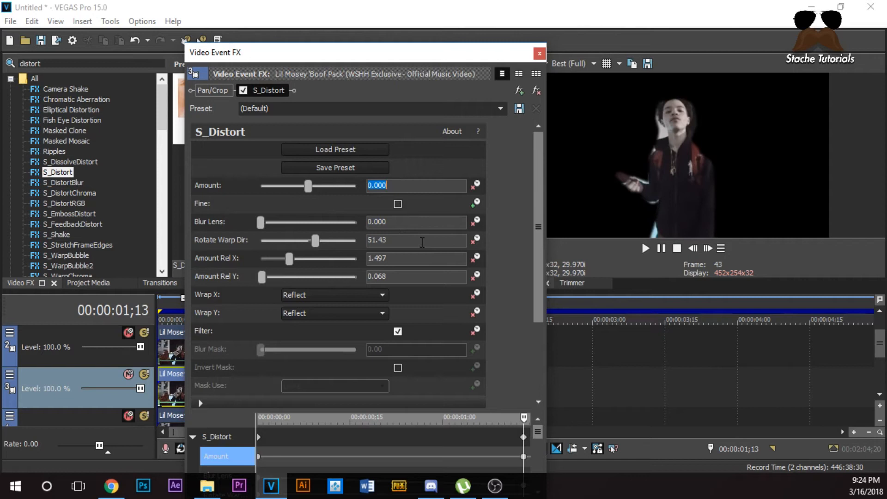
# Set Rotate Warp Dir to 31.84 on the S_Distort end keyframe and close the effect window.
pyautogui.moveTo(422, 241); pyautogui.dragTo(331, 251)
pyautogui.click(316, 242)
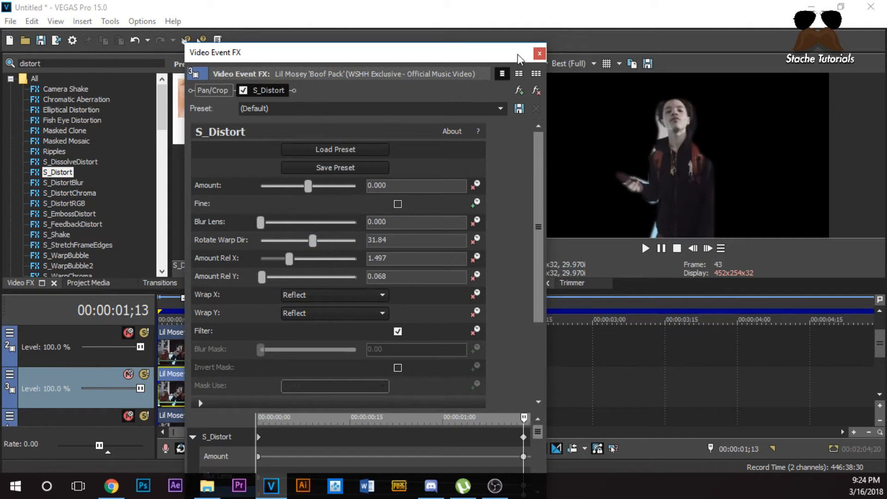
pyautogui.moveTo(520, 54); pyautogui.dragTo(544, 55)
pyautogui.click(565, 53)
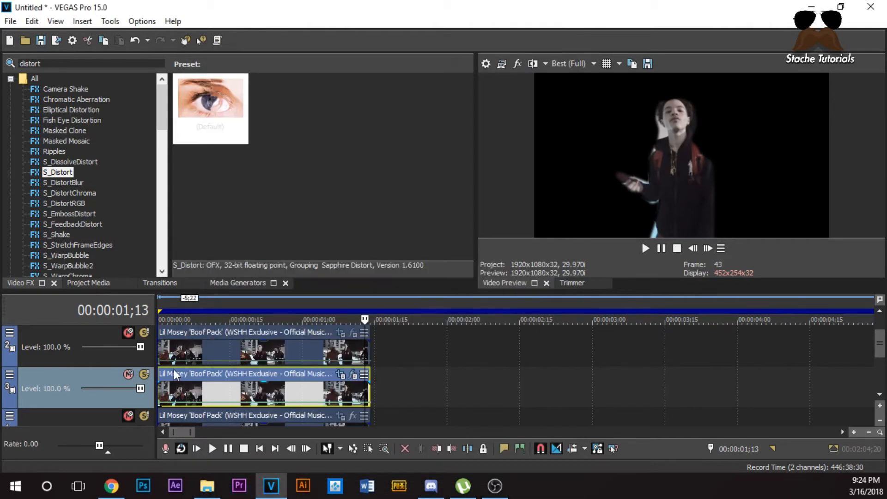
# Play the track 3 clip from its start through its end to examine the animated S_Distort effect.
pyautogui.click(161, 387)
pyautogui.click(709, 248)
pyautogui.click(708, 249)
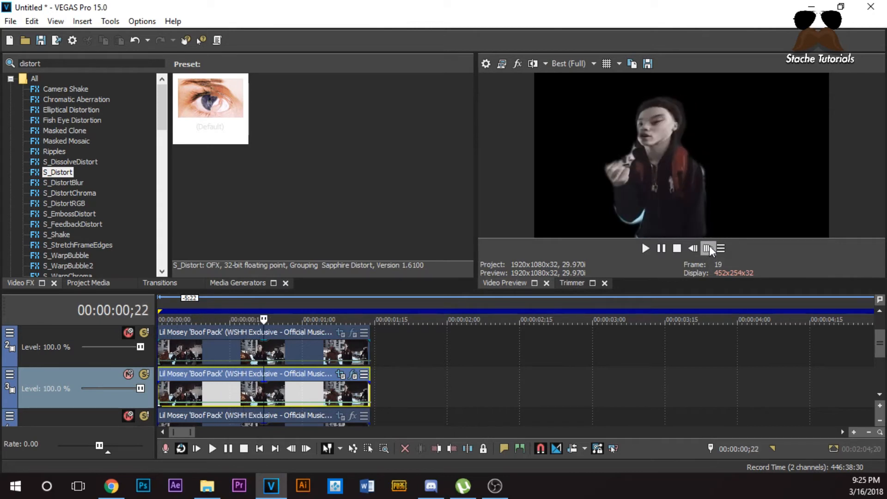
pyautogui.click(709, 249)
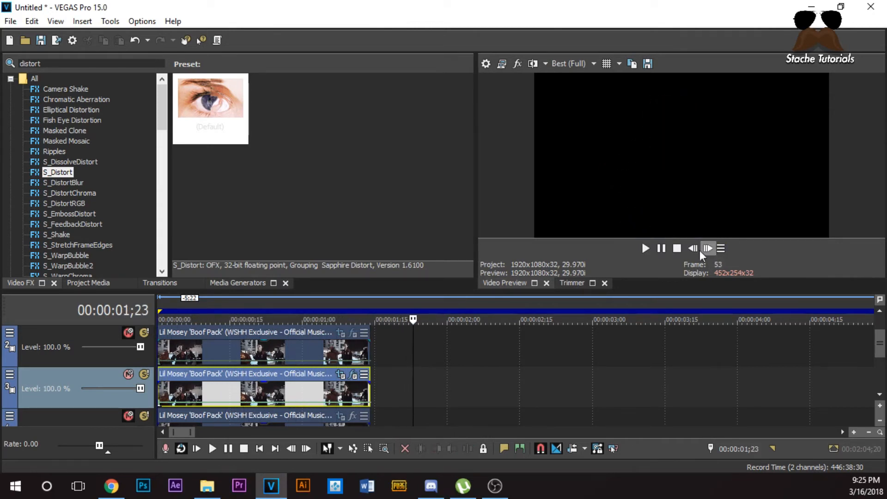
pyautogui.click(371, 398)
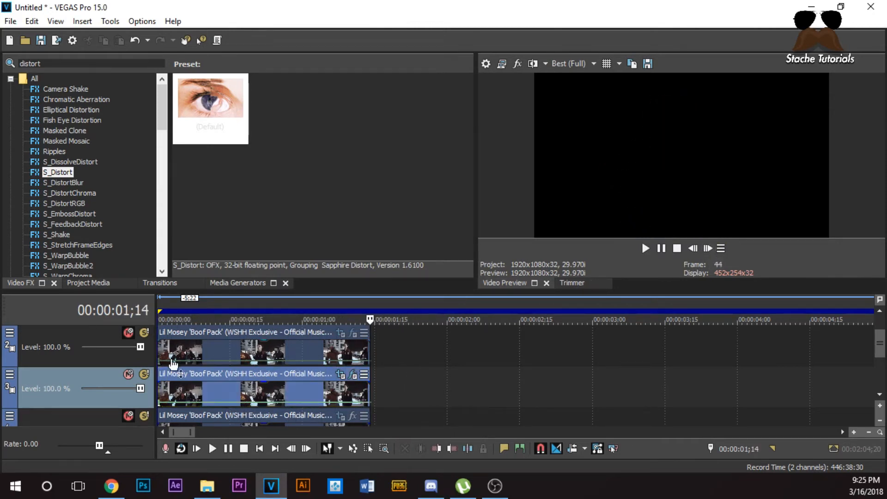
# Unmute tracks 2 and 1 and play the combined tracks from the start.
pyautogui.click(130, 334)
pyautogui.moveTo(880, 343); pyautogui.dragTo(880, 328)
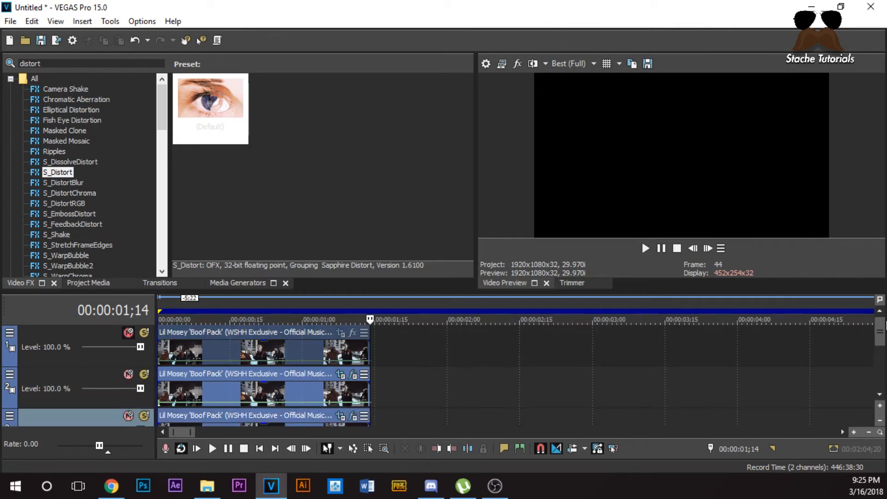
pyautogui.click(128, 332)
pyautogui.click(211, 347)
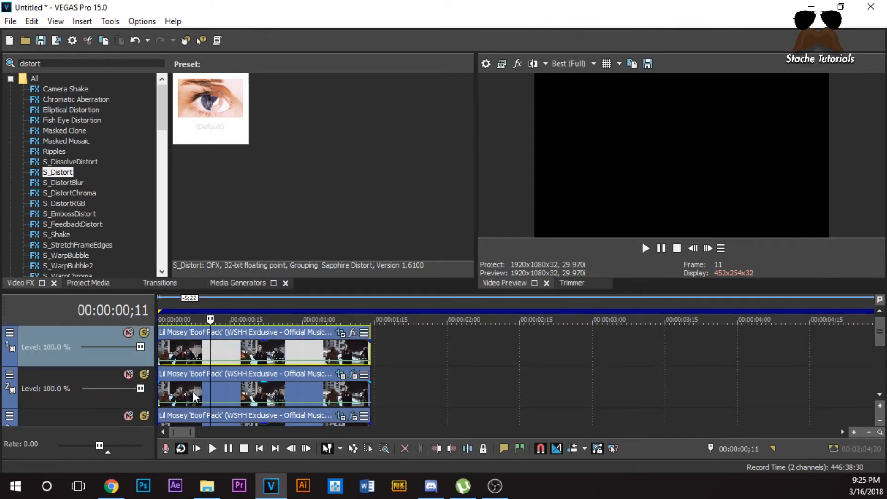
pyautogui.press('space')
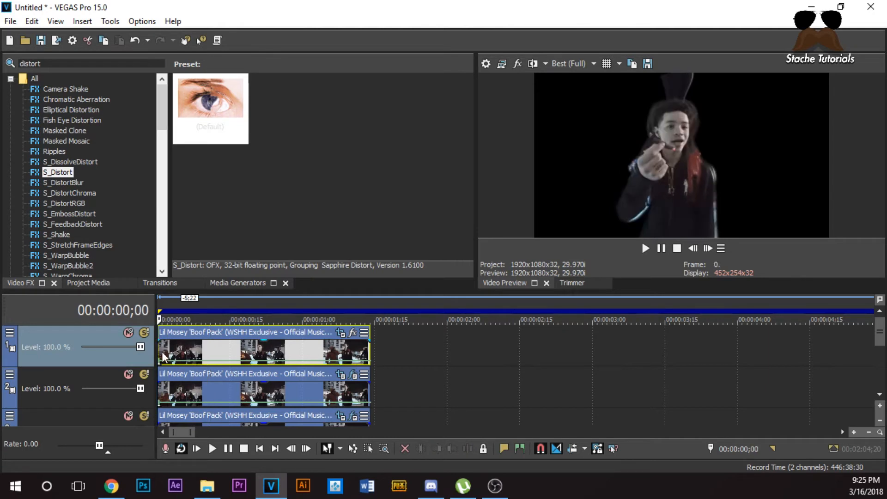
pyautogui.press('space')
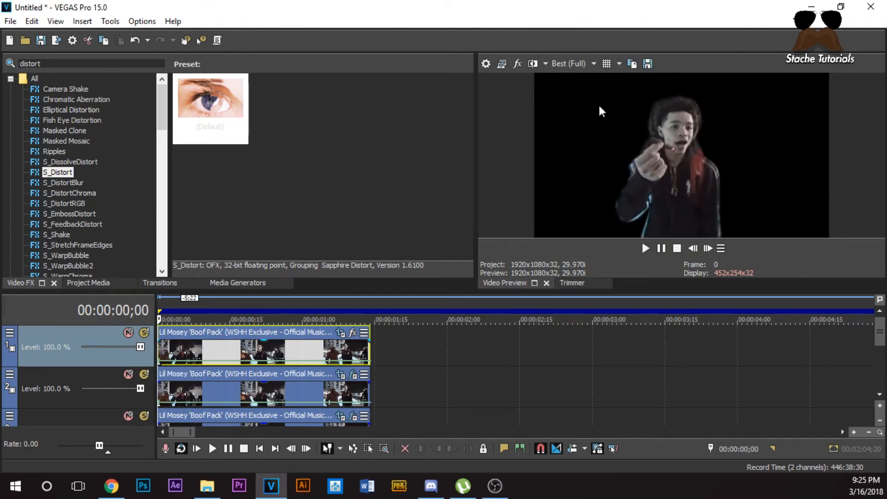
# Set the video preview quality to Preview (Auto) and play the combined tracks again.
pyautogui.click(570, 68)
pyautogui.moveTo(564, 92)
pyautogui.click(647, 92)
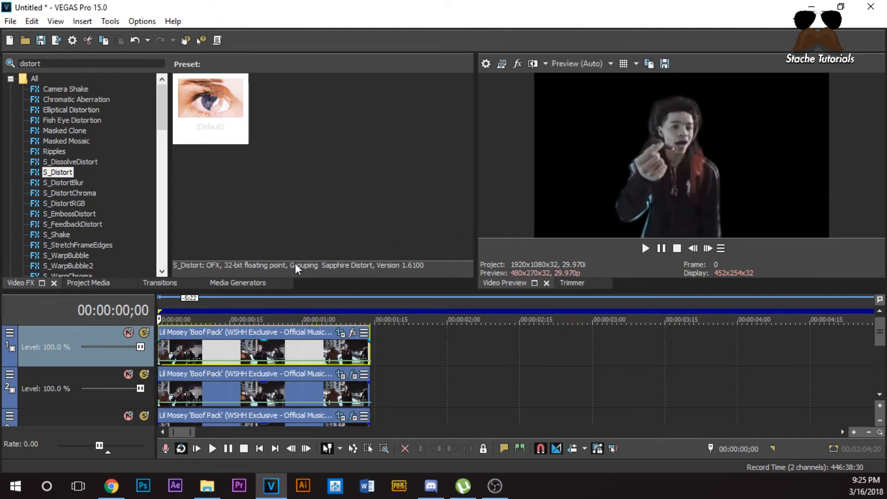
pyautogui.press('space')
pyautogui.press('space')
# In the track 2 clip's Pan/Crop position at 00:00:00;00, shift the frame sideways to X Center 813.2 and rotate it to 12.6.
pyautogui.click(341, 376)
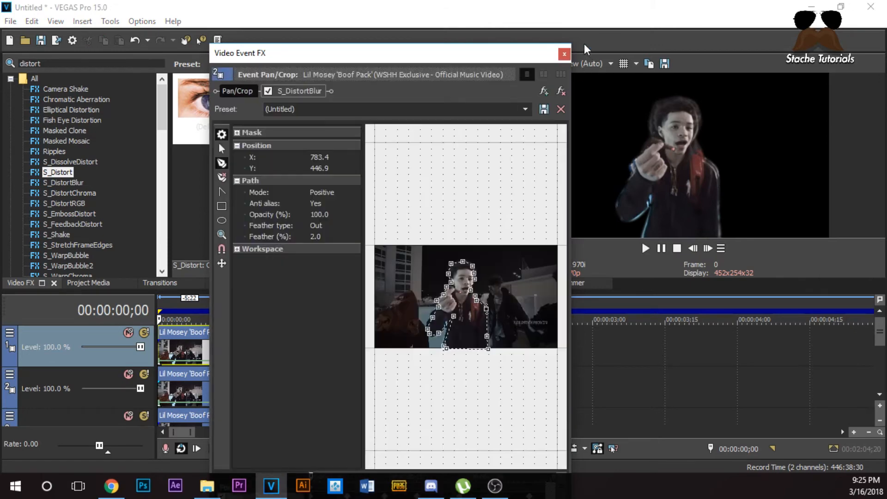
pyautogui.click(564, 53)
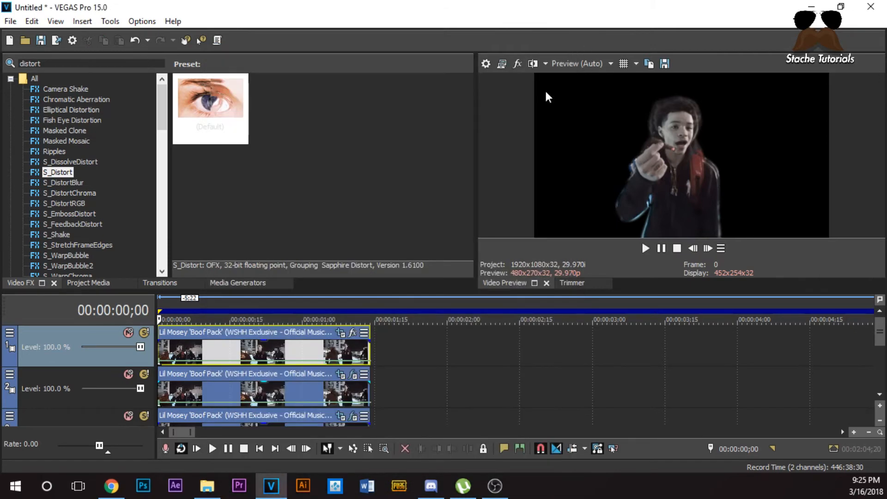
pyautogui.click(341, 375)
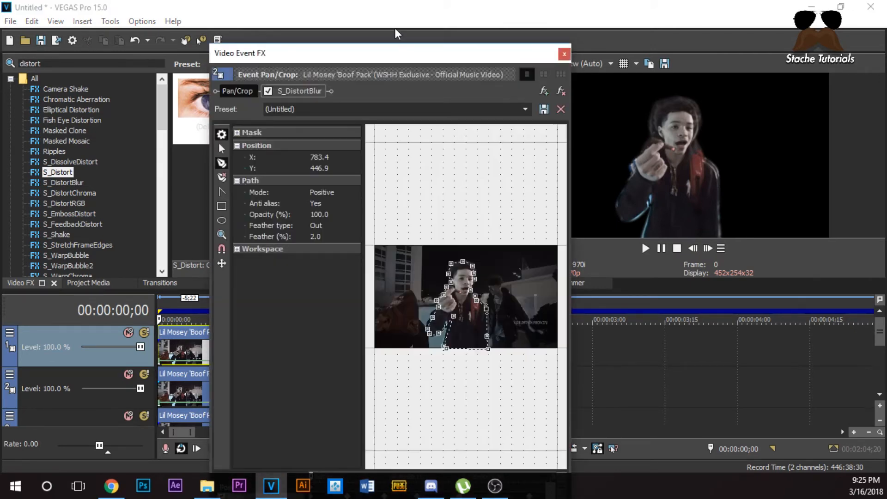
pyautogui.moveTo(399, 52); pyautogui.dragTo(343, 21)
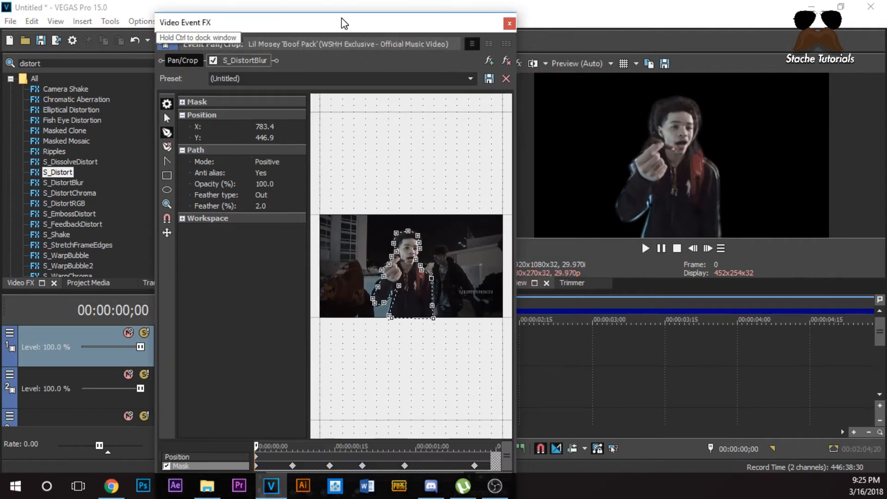
pyautogui.click(182, 455)
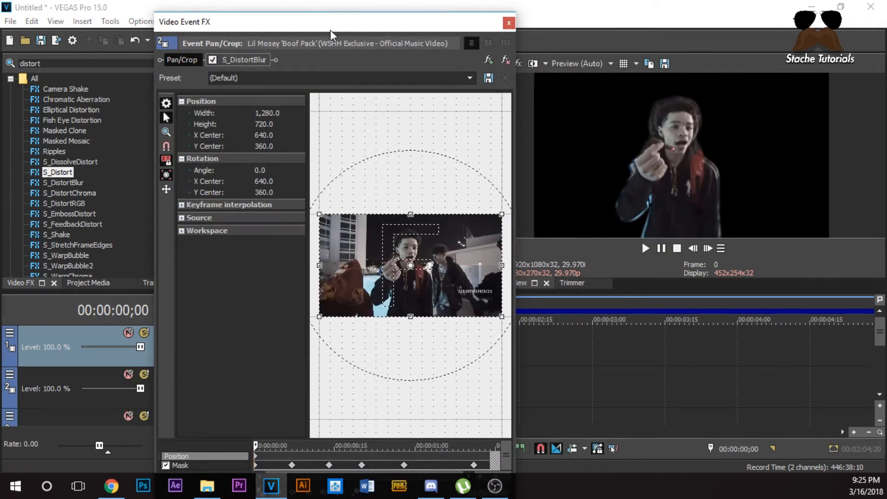
pyautogui.moveTo(334, 16); pyautogui.dragTo(363, 136)
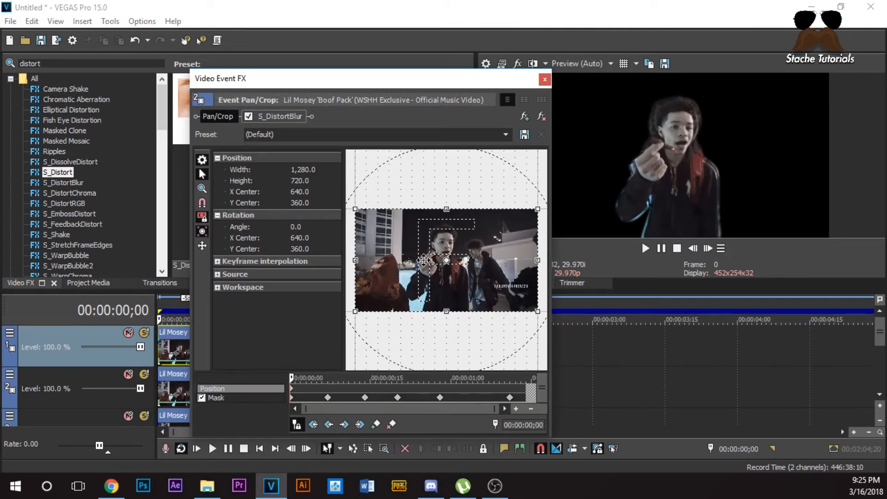
pyautogui.press('Right')
pyautogui.press('Right')
pyautogui.press('Right')
pyautogui.press('Right')
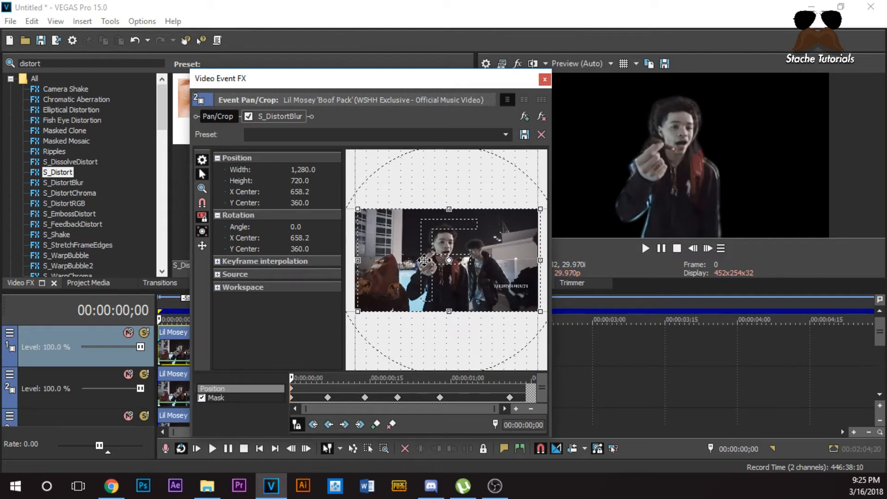
pyautogui.press('Right')
pyautogui.press('Right')
pyautogui.press('Right')
pyautogui.press('Right')
pyautogui.press('Right')
pyautogui.press('Right')
pyautogui.press('Right')
pyautogui.press('Right')
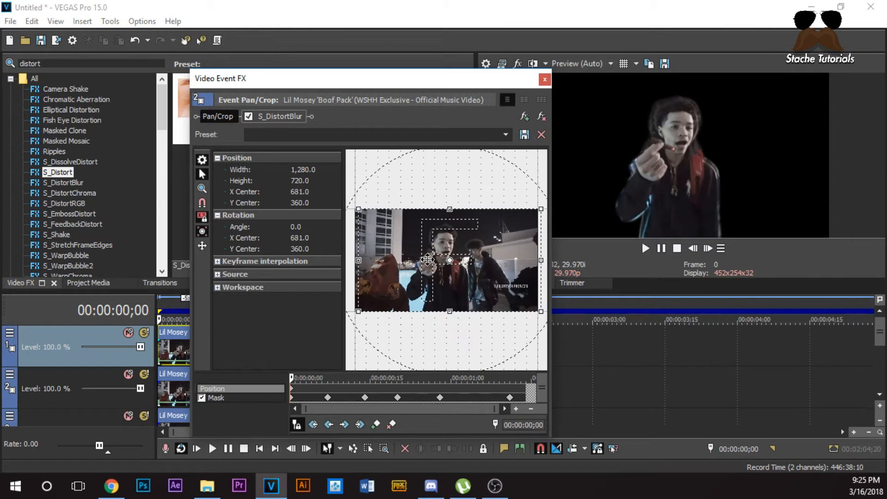
pyautogui.press('Right')
pyautogui.press('Right')
pyautogui.press('Right')
pyautogui.press('Right')
pyautogui.press('Right')
pyautogui.press('Right')
pyautogui.press('Right')
pyautogui.press('Right')
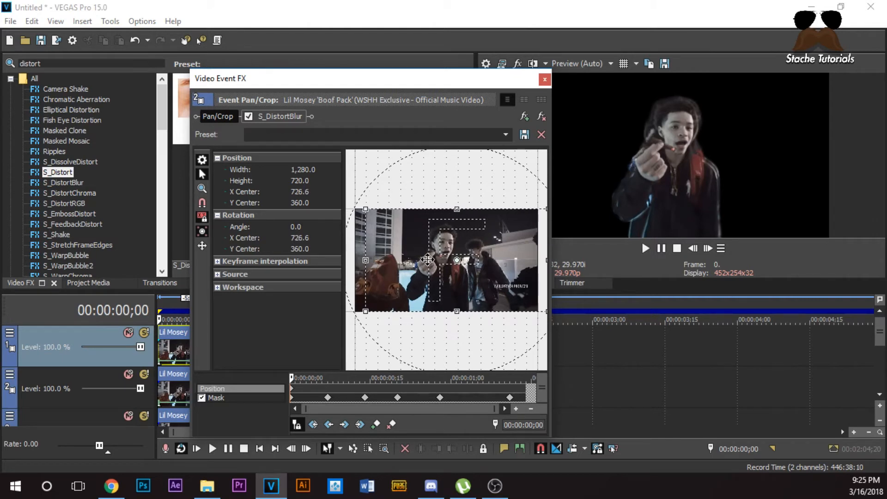
pyautogui.press('Right')
pyautogui.press('Right')
pyautogui.press('Right')
pyautogui.press('Right')
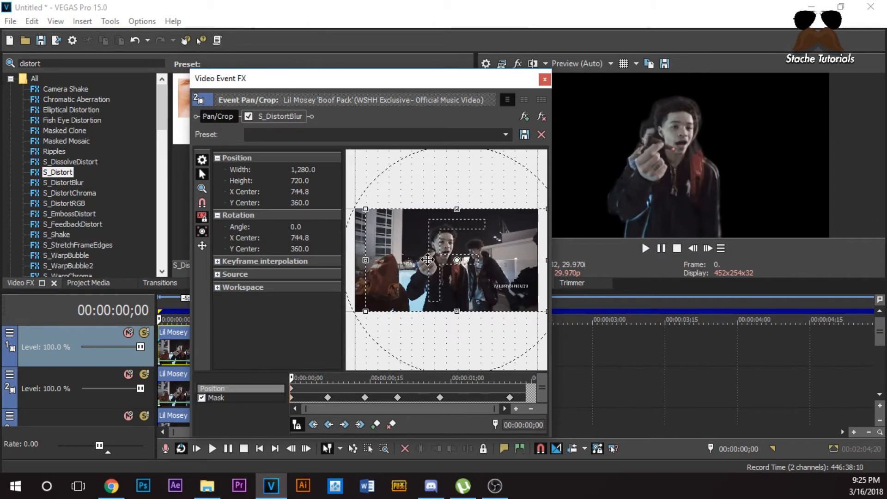
pyautogui.press('Right')
pyautogui.press('Right')
pyautogui.press('Right')
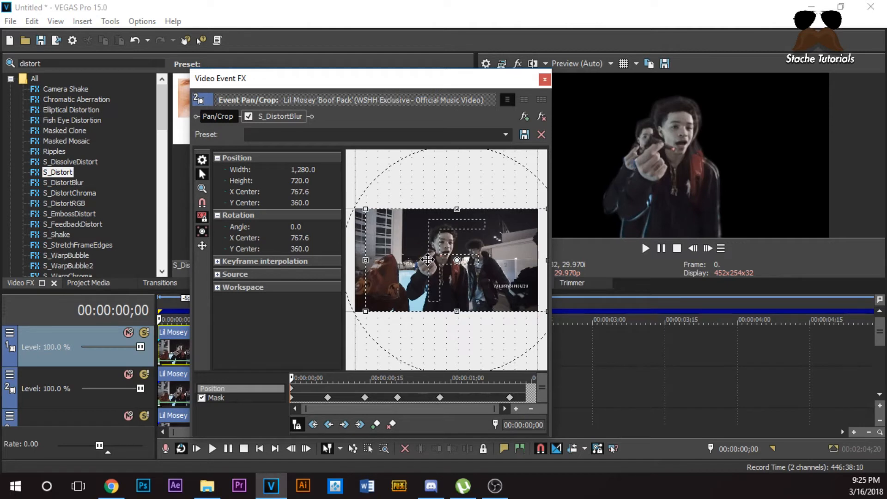
pyautogui.press('Right')
pyautogui.press('Right')
pyautogui.press('Right')
pyautogui.press('Right')
pyautogui.press('Right')
pyautogui.press('Right')
pyautogui.press('Right')
pyautogui.press('Right')
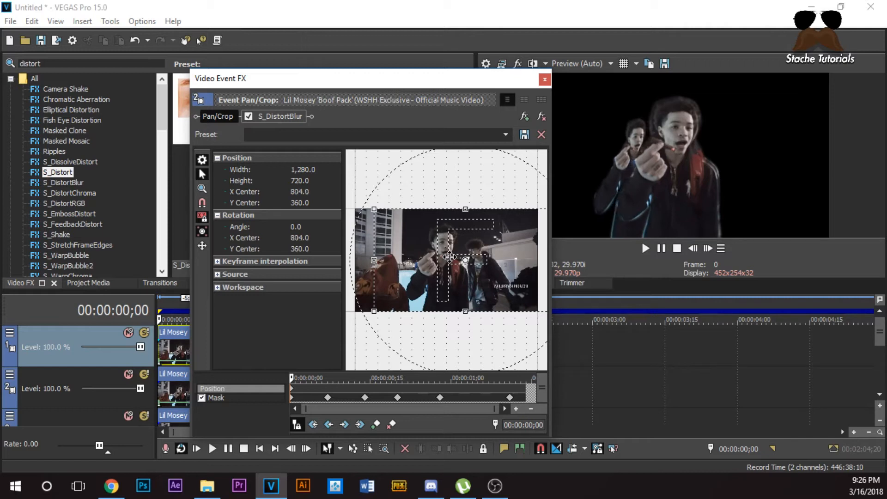
pyautogui.press('Right')
pyautogui.press('Right')
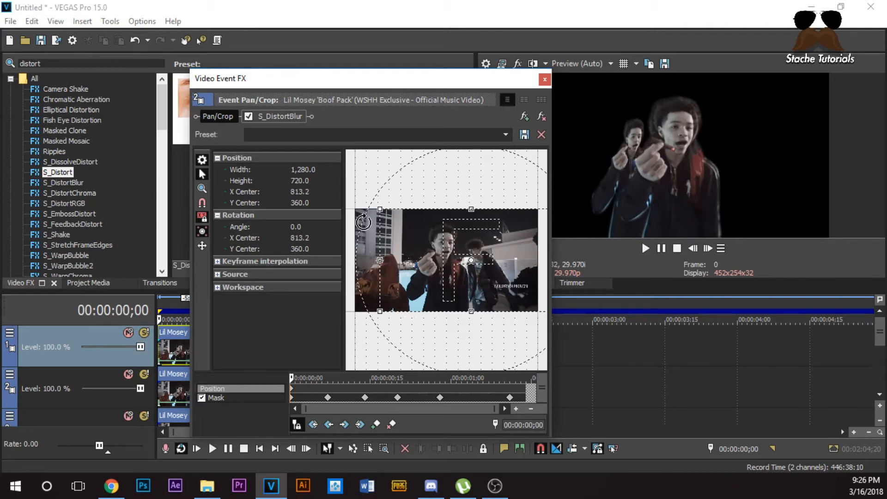
pyautogui.moveTo(364, 222); pyautogui.dragTo(392, 208)
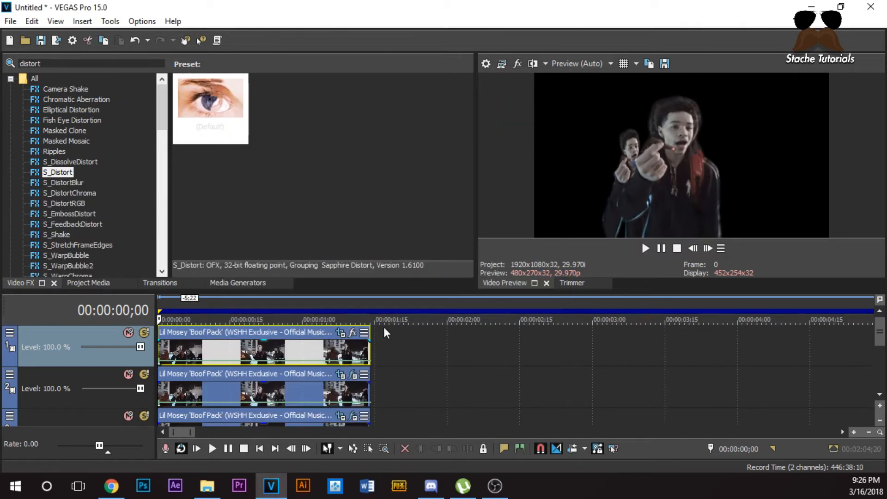
# Play the offset copy, and undo the accidental trim at the start of the track 2 clip.
pyautogui.click(708, 248)
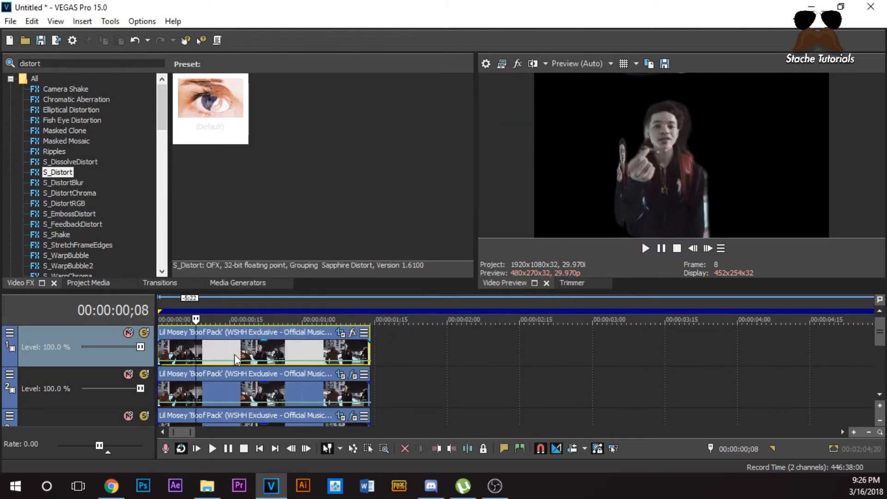
pyautogui.moveTo(322, 384); pyautogui.dragTo(327, 385)
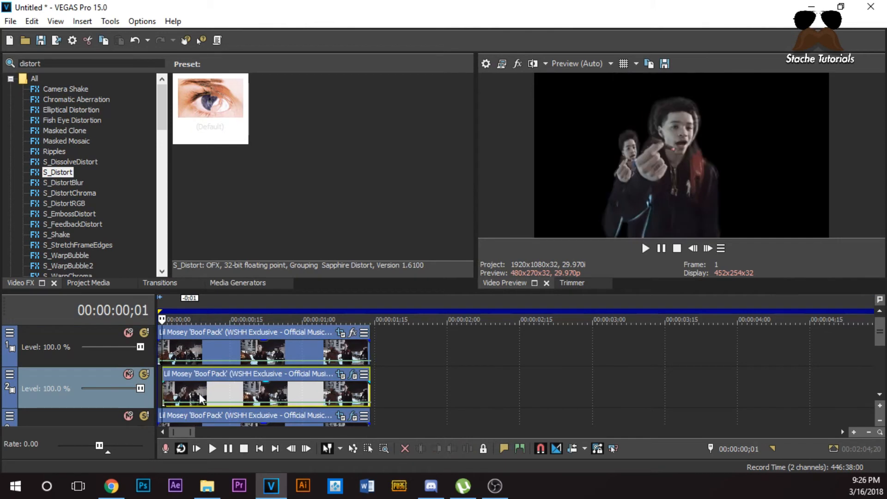
pyautogui.hotkey('ctrl', 'z')
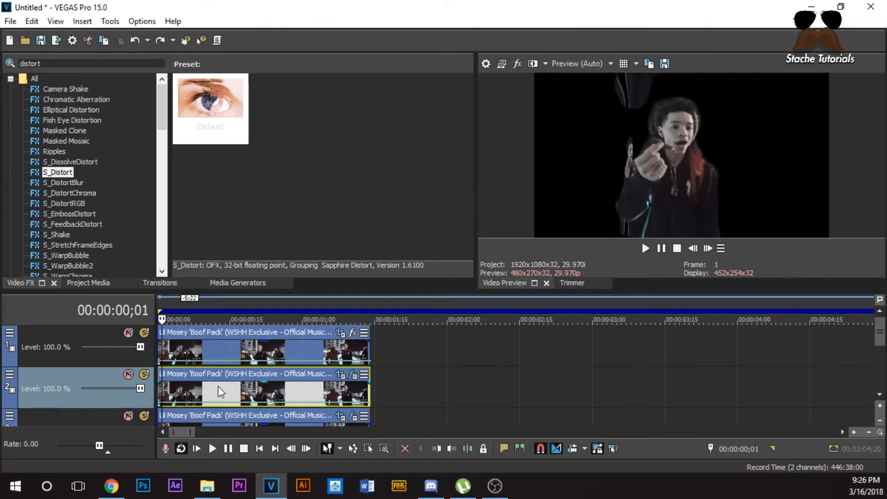
# Reset the track 2 clip's Pan/Crop position to the (Default) preset at 00:00:01;14 and play the result from the start.
pyautogui.click(339, 375)
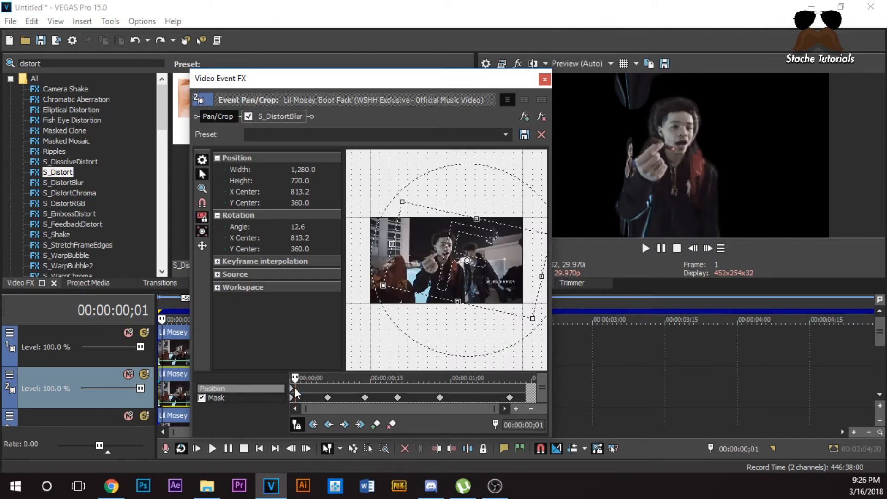
pyautogui.click(525, 394)
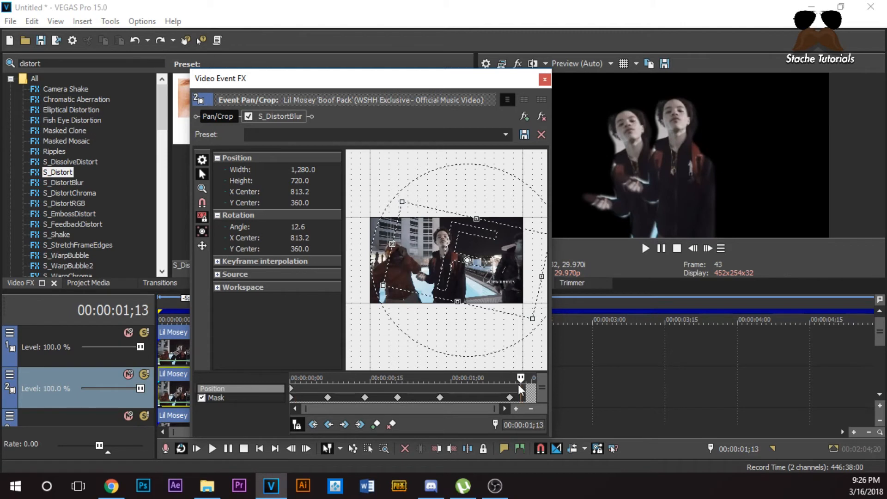
pyautogui.moveTo(522, 378); pyautogui.dragTo(525, 377)
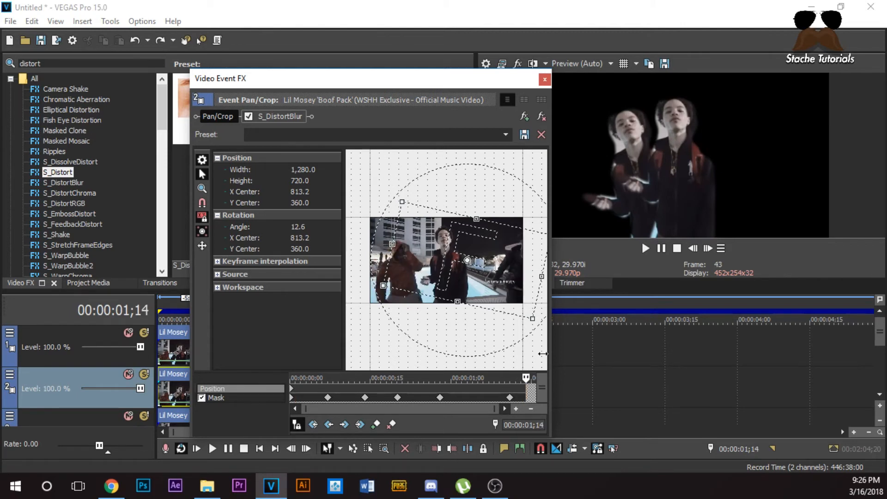
pyautogui.click(505, 135)
pyautogui.click(499, 144)
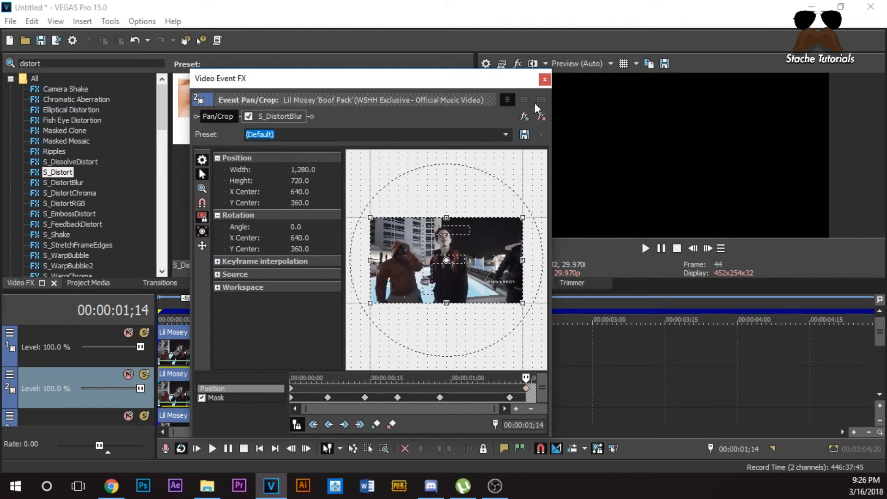
pyautogui.click(544, 79)
pyautogui.press('Home')
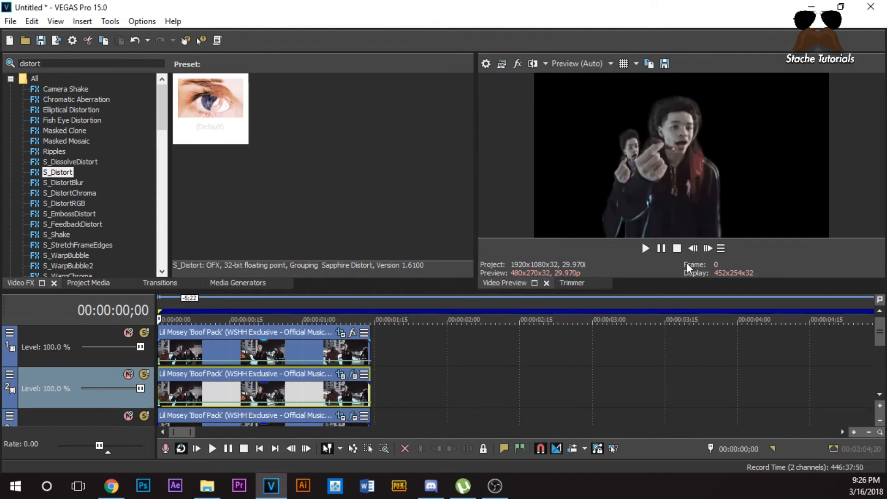
pyautogui.moveTo(704, 251); pyautogui.dragTo(708, 248)
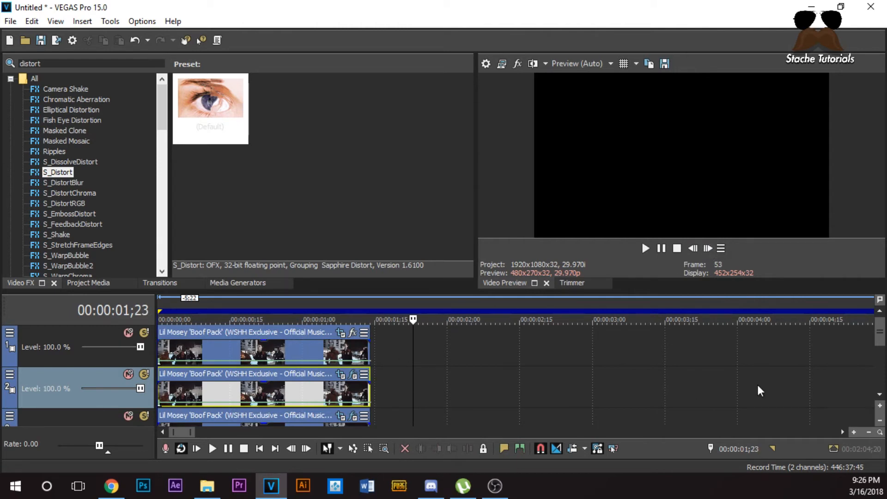
# In the track 3 clip's Pan/Crop position at 00:00:00;00, shift the frame sideways to X Center 427.0.
pyautogui.scroll(-1, 739, 393)
pyautogui.click(201, 398)
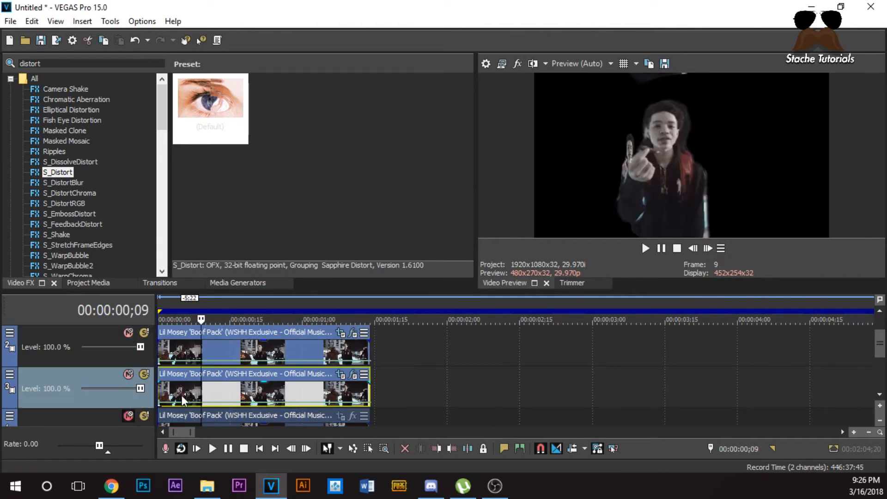
pyautogui.click(162, 396)
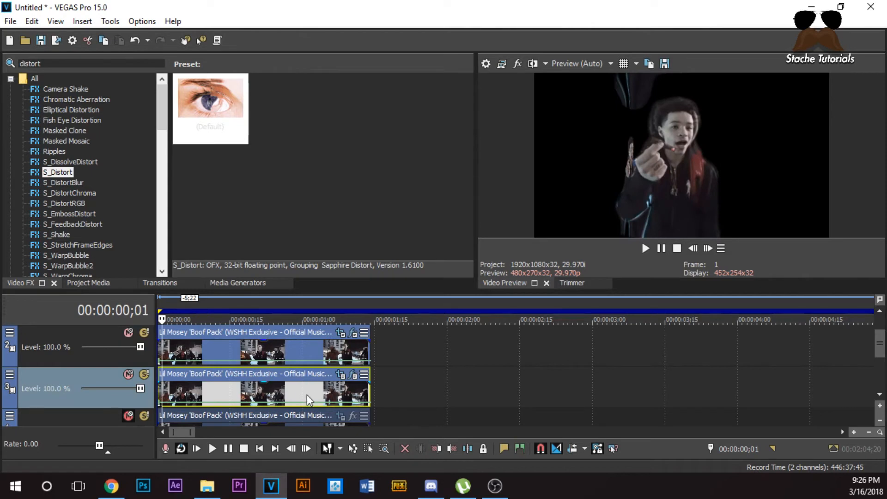
pyautogui.click(159, 391)
pyautogui.click(341, 377)
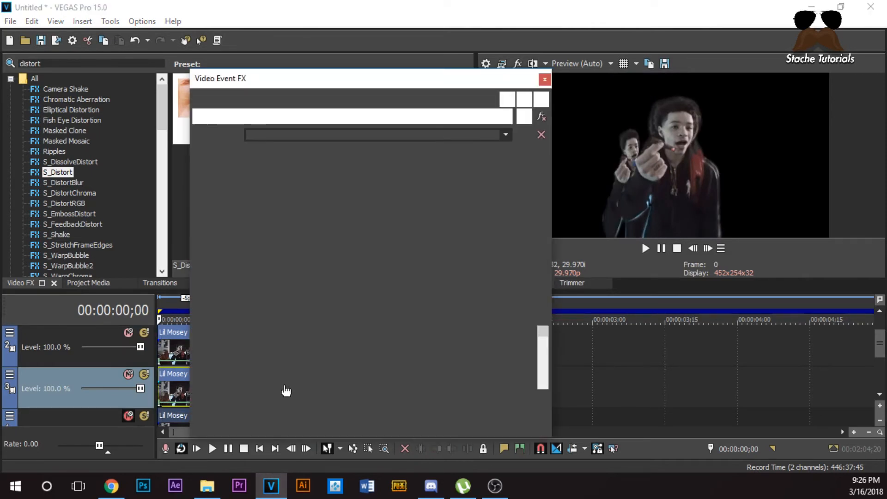
pyautogui.click(205, 387)
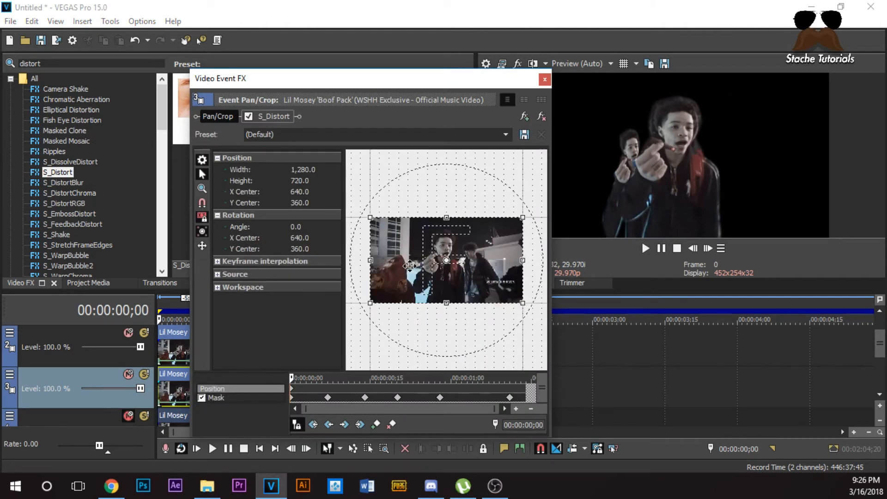
pyautogui.moveTo(410, 266); pyautogui.dragTo(410, 266)
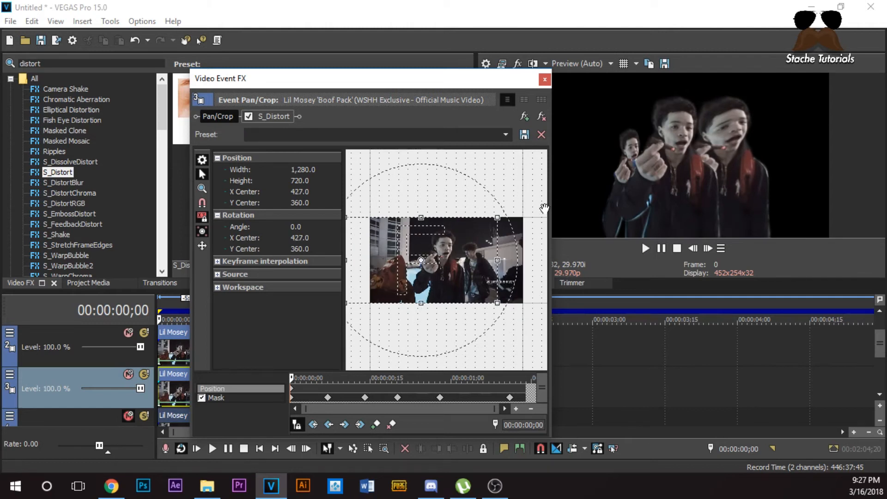
# Rotate the track 3 clip's Pan/Crop frame to -21.6 and move it to X Center 432.4, Y Center 441.9.
pyautogui.moveTo(504, 224); pyautogui.dragTo(498, 199)
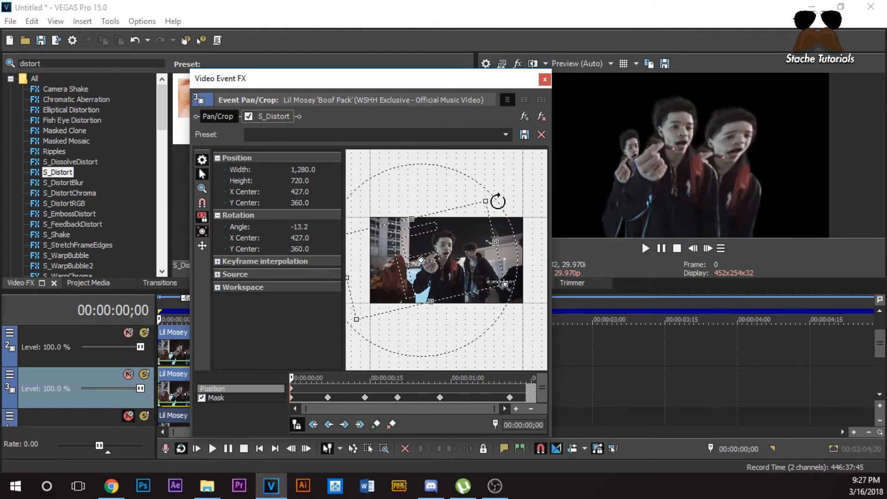
pyautogui.moveTo(444, 247); pyautogui.dragTo(445, 247)
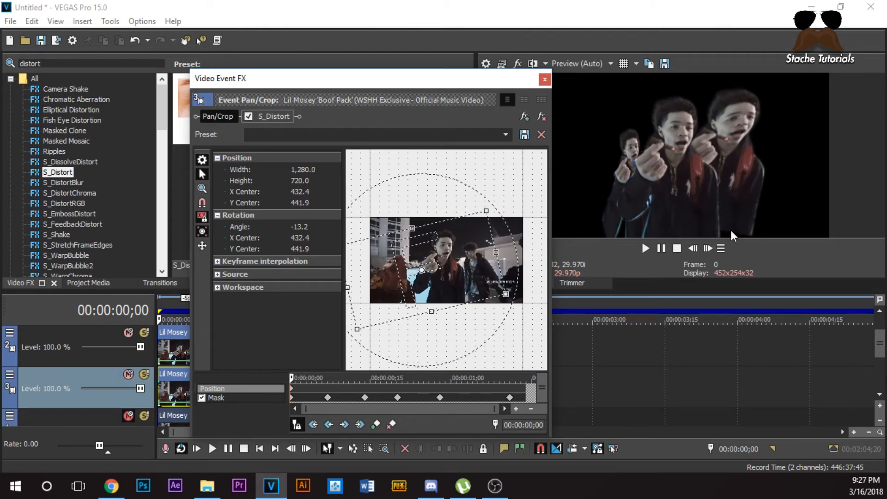
pyautogui.click(236, 398)
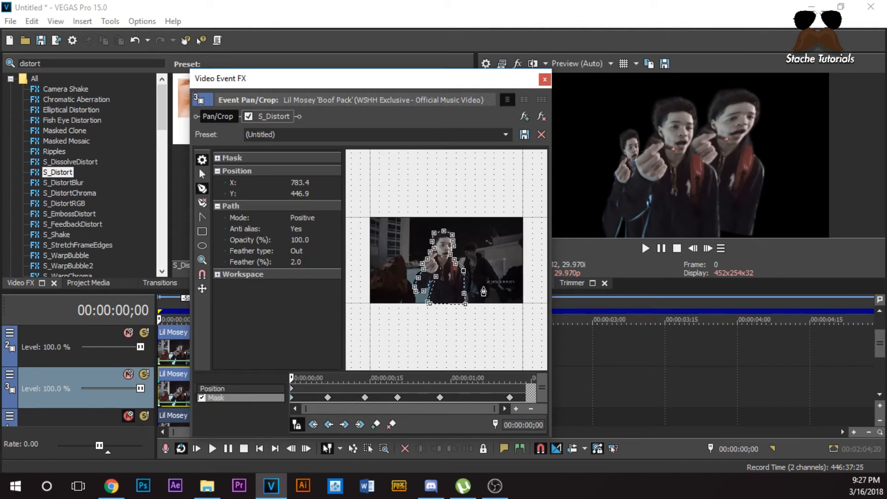
pyautogui.click(226, 389)
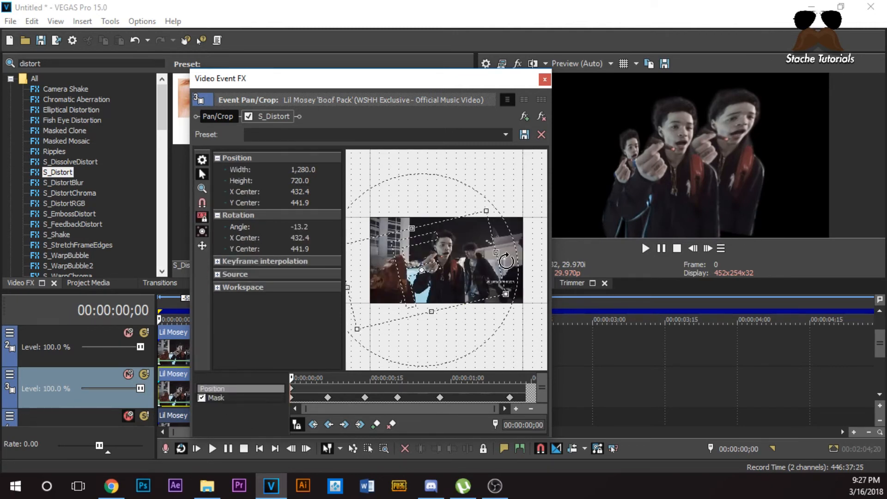
pyautogui.moveTo(505, 254); pyautogui.dragTo(507, 300)
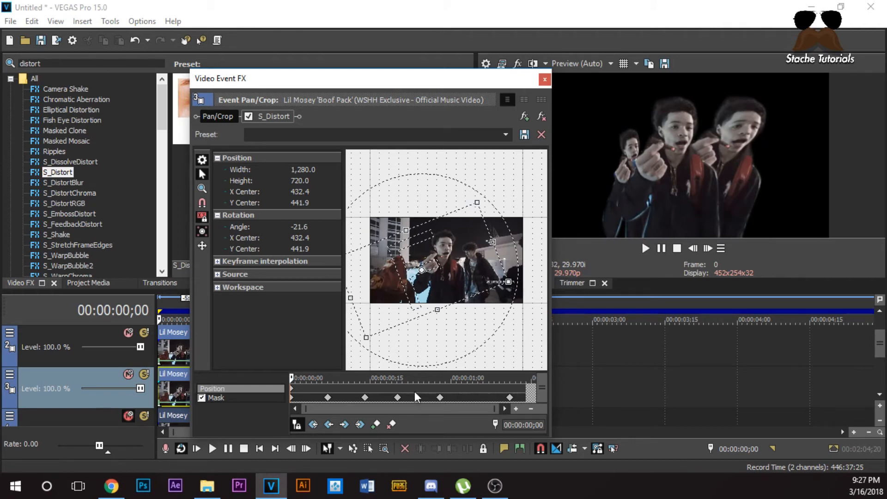
# Reset the track 3 clip's Pan/Crop position to the (Default) preset at 00:00:01;14.
pyautogui.click(526, 392)
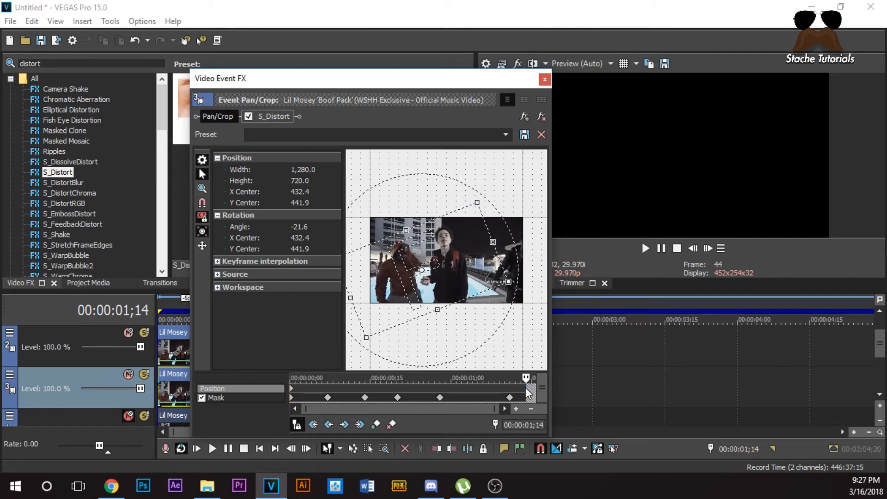
pyautogui.click(506, 134)
pyautogui.click(485, 155)
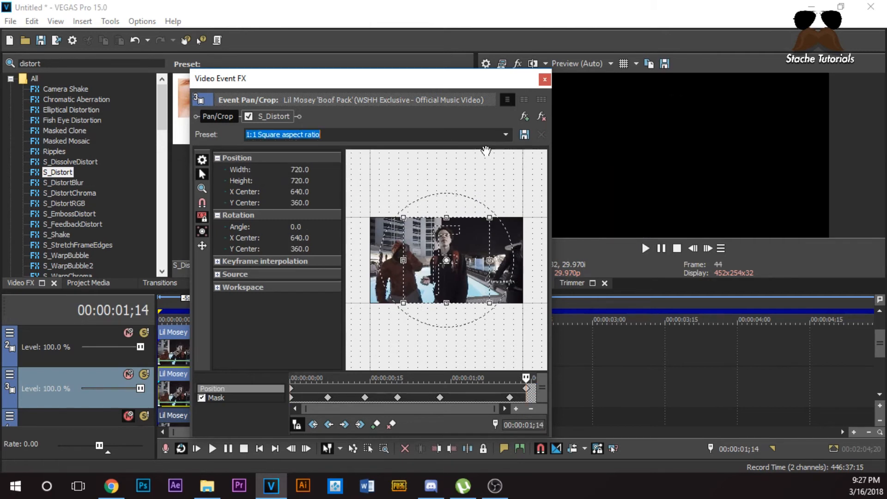
pyautogui.click(506, 135)
pyautogui.click(503, 146)
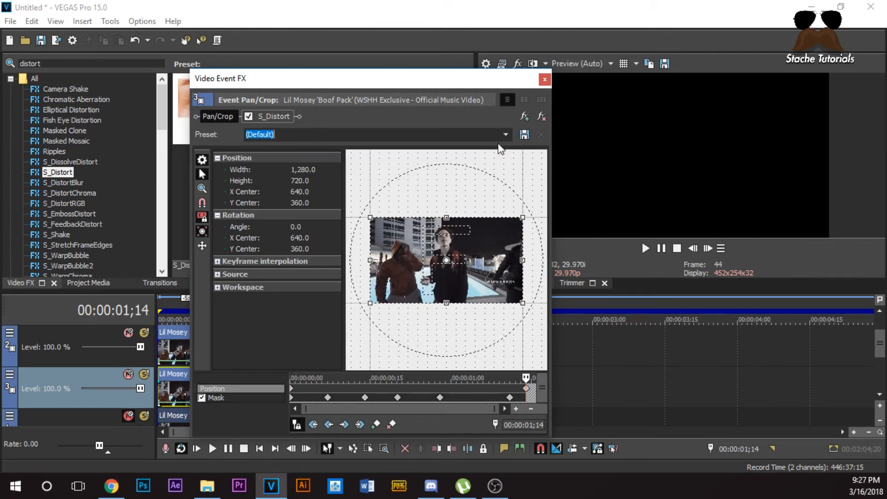
# Close the effect settings and play the layered tracks from the start to check the track 3 motion.
pyautogui.click(545, 79)
pyautogui.click(162, 388)
pyautogui.press('space')
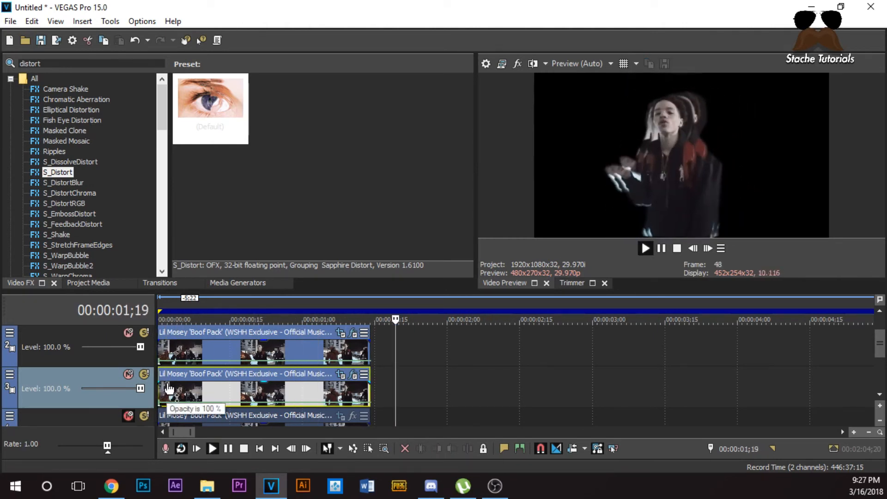
pyautogui.click(165, 384)
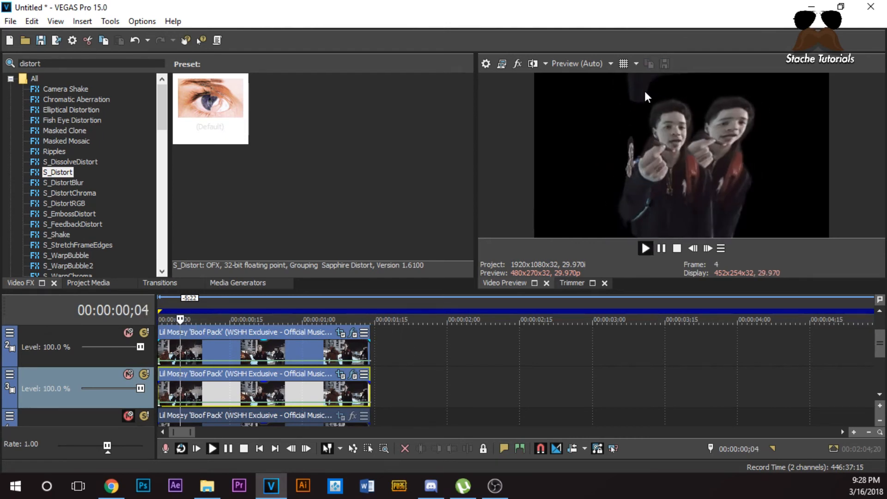
pyautogui.press('space')
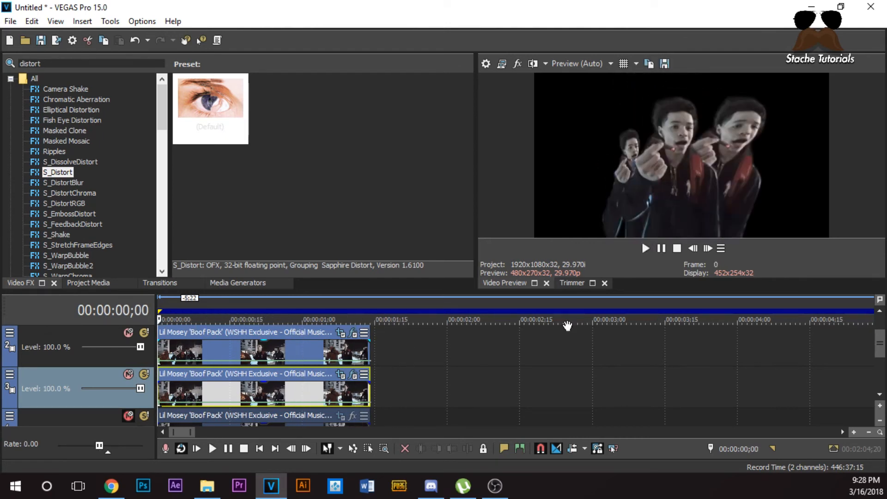
# Unmute track 4 to bring the original footage back behind the masked copies.
pyautogui.scroll(1, 880, 328)
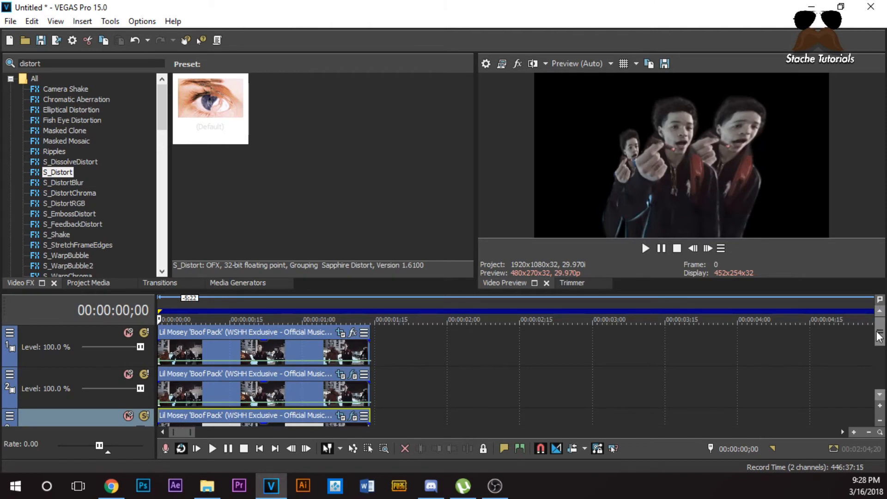
pyautogui.moveTo(879, 336); pyautogui.dragTo(872, 361)
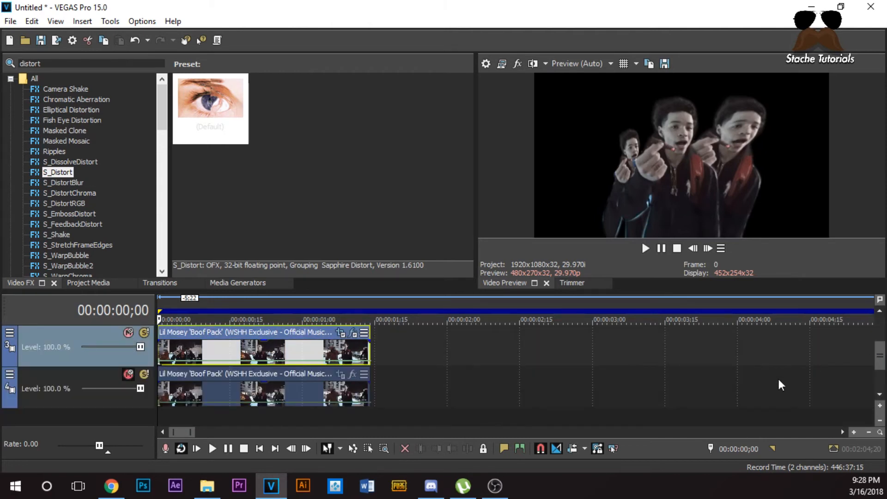
pyautogui.click(131, 376)
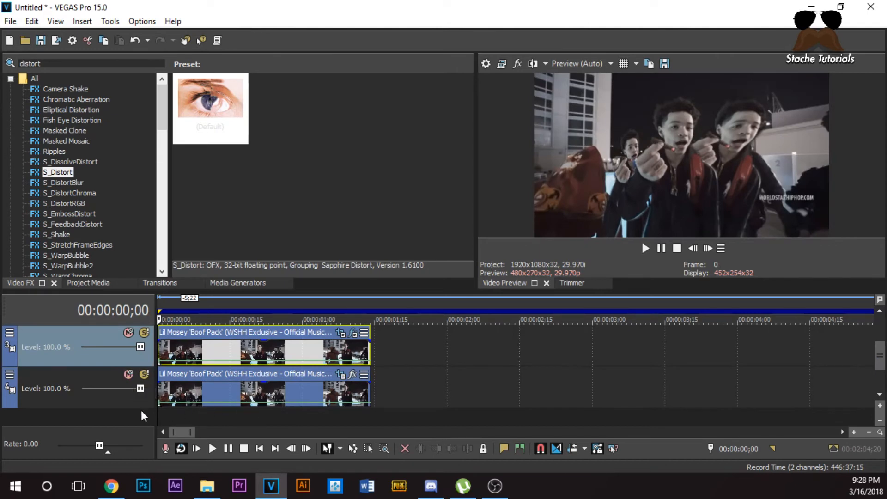
# Play the clip repeatedly from the start to review the distorted copies over the original footage.
pyautogui.click(161, 398)
pyautogui.press('space')
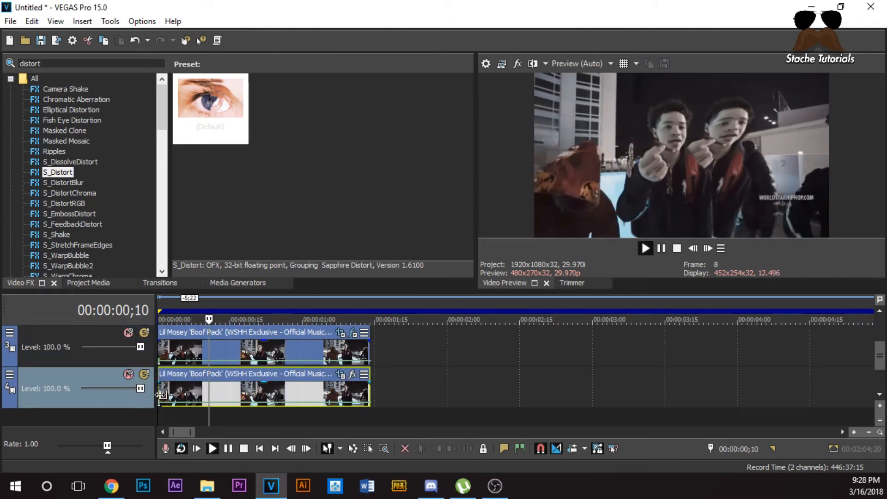
pyautogui.press('space')
pyautogui.press('space')
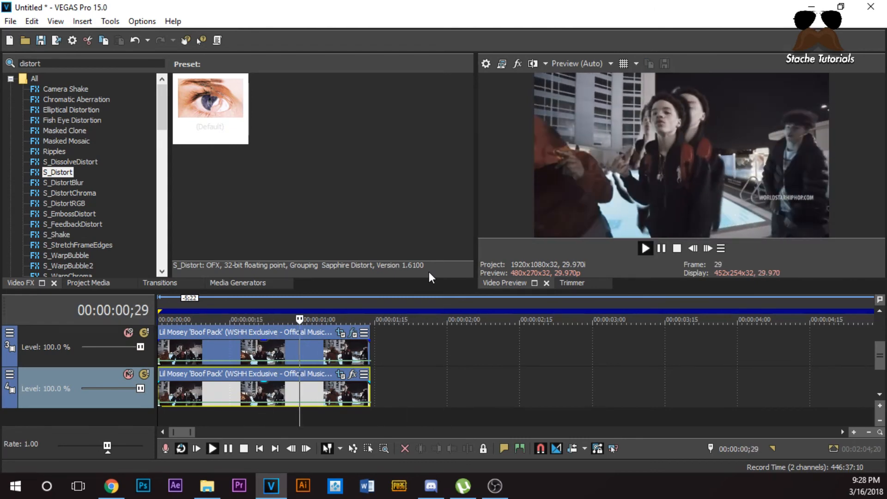
pyautogui.press('space')
pyautogui.press('space')
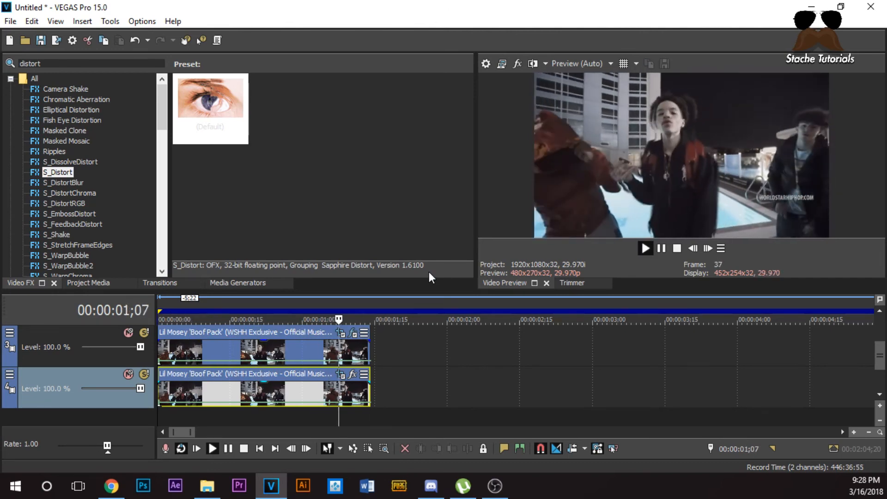
pyautogui.press('space')
pyautogui.press('space')
pyautogui.press('space')
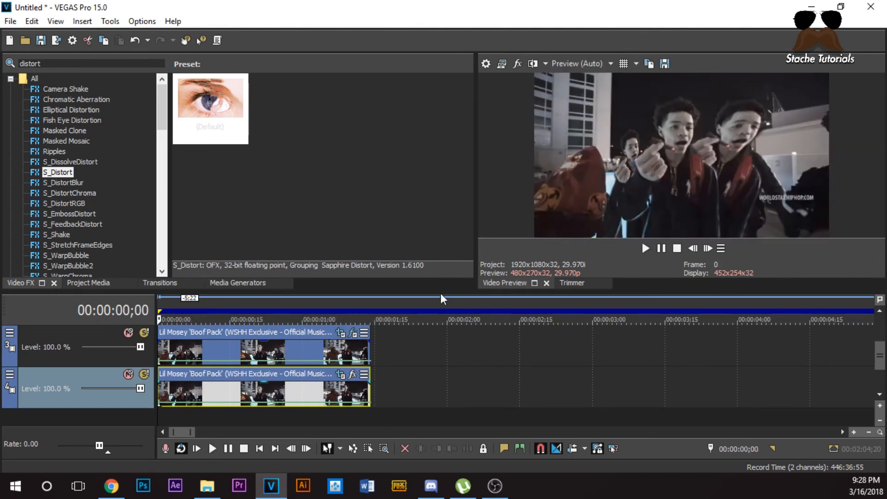
# Add the (Default) S_DistortRGB preset to the track 3 clip and lower its Amount to 0.041.
pyautogui.scroll(1, 878, 367)
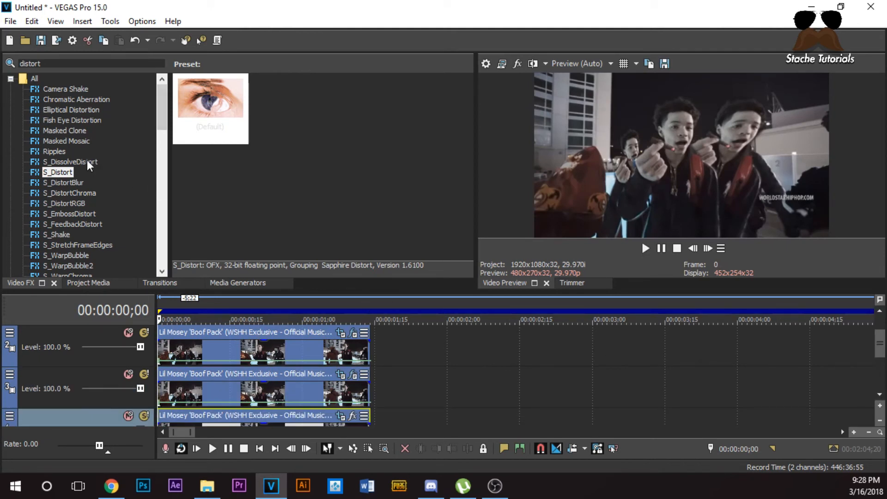
pyautogui.click(74, 203)
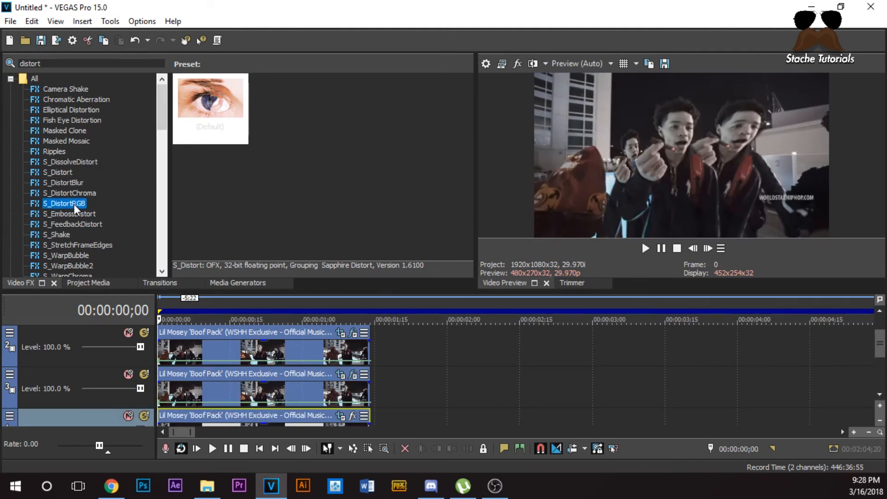
pyautogui.moveTo(196, 107); pyautogui.dragTo(245, 389)
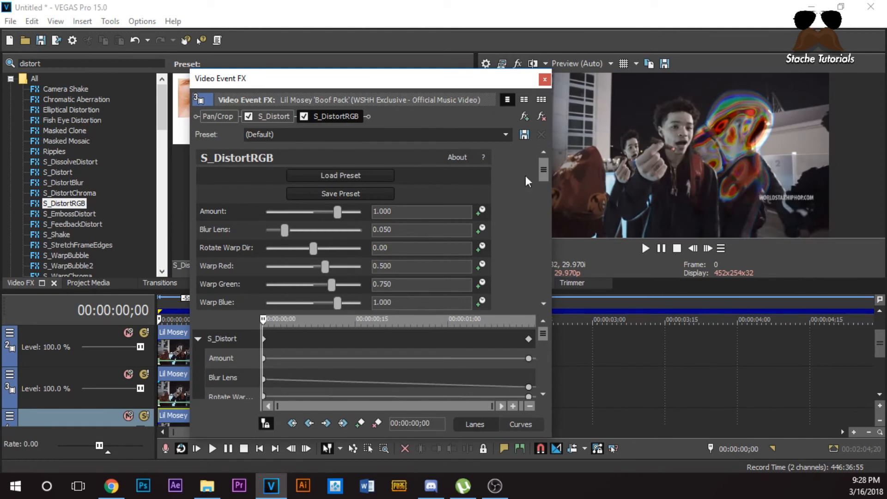
pyautogui.moveTo(336, 212); pyautogui.dragTo(313, 212)
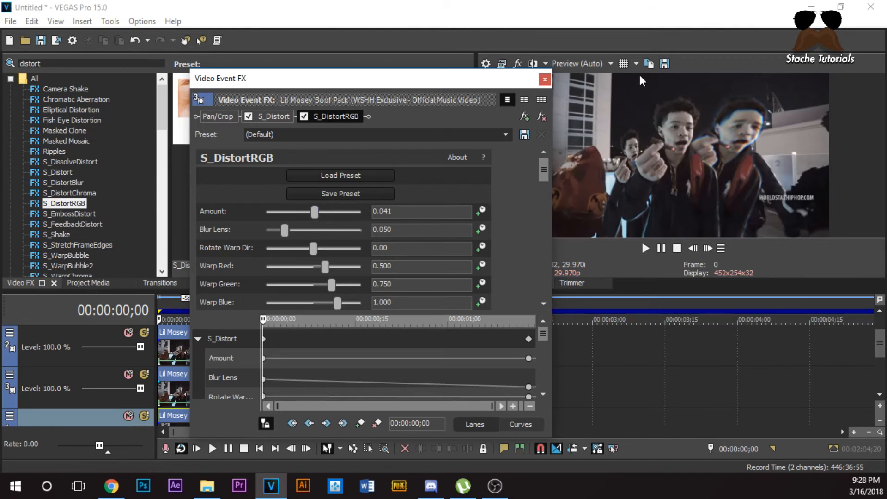
pyautogui.click(545, 80)
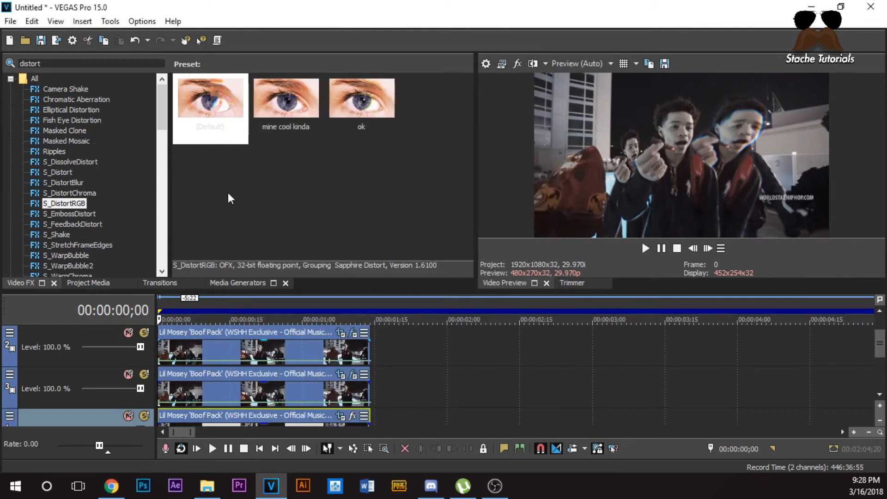
pyautogui.scroll(-2, 544, 392)
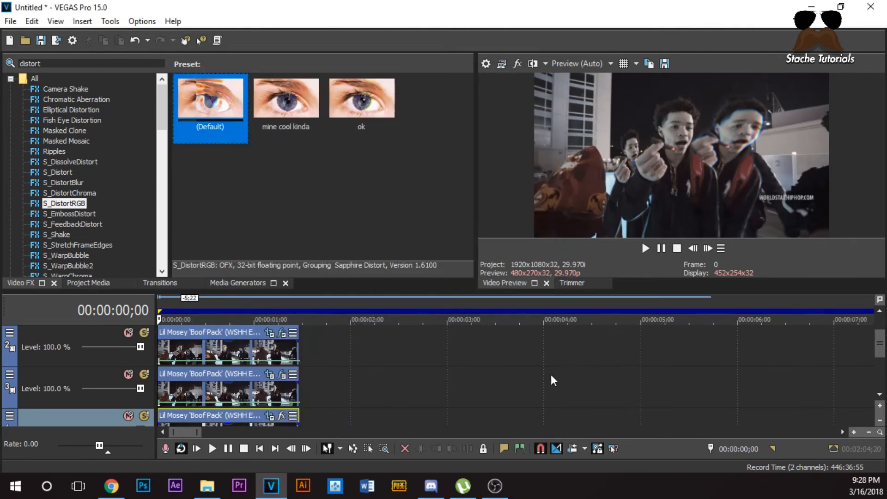
pyautogui.click(880, 395)
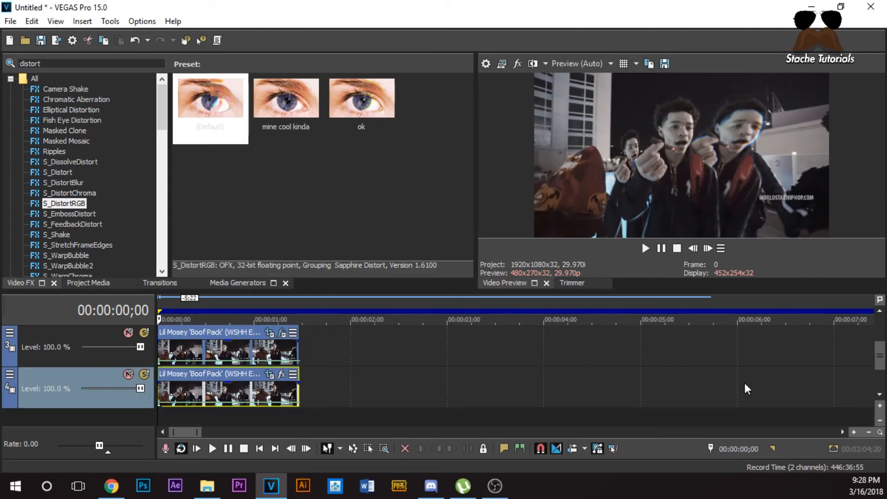
pyautogui.click(233, 346)
pyautogui.moveTo(223, 112); pyautogui.dragTo(231, 330)
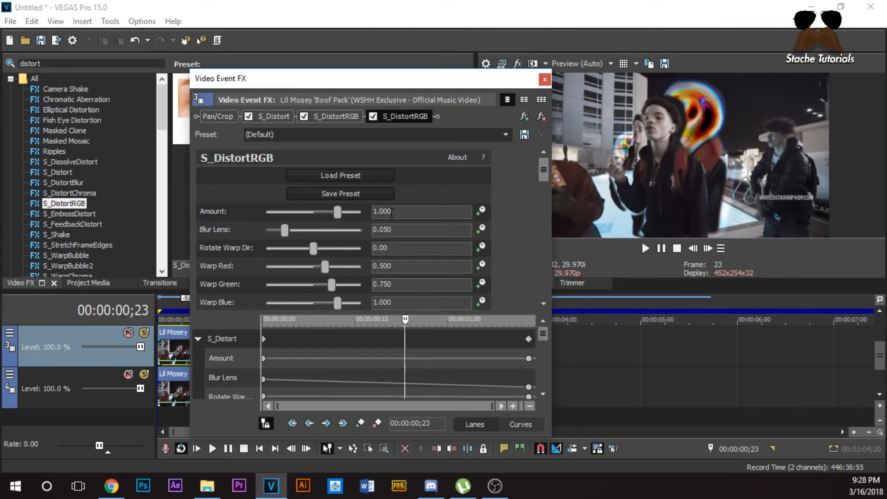
pyautogui.click(372, 116)
pyautogui.click(540, 121)
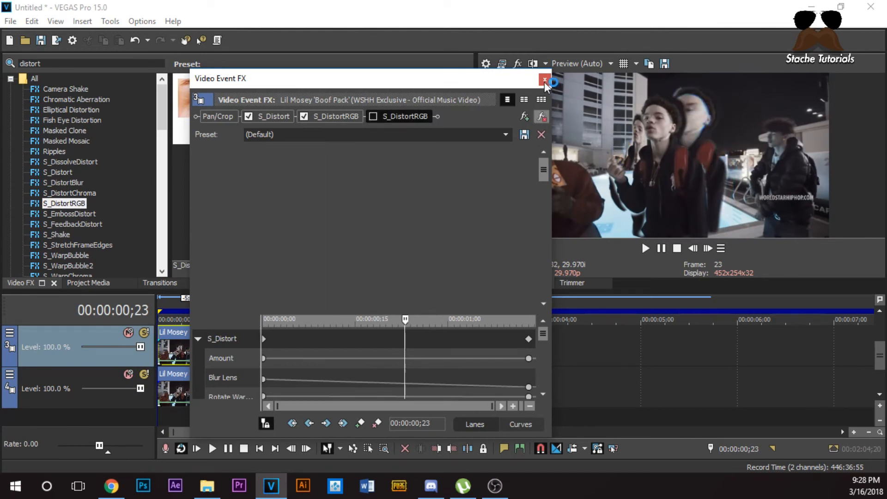
pyautogui.click(545, 80)
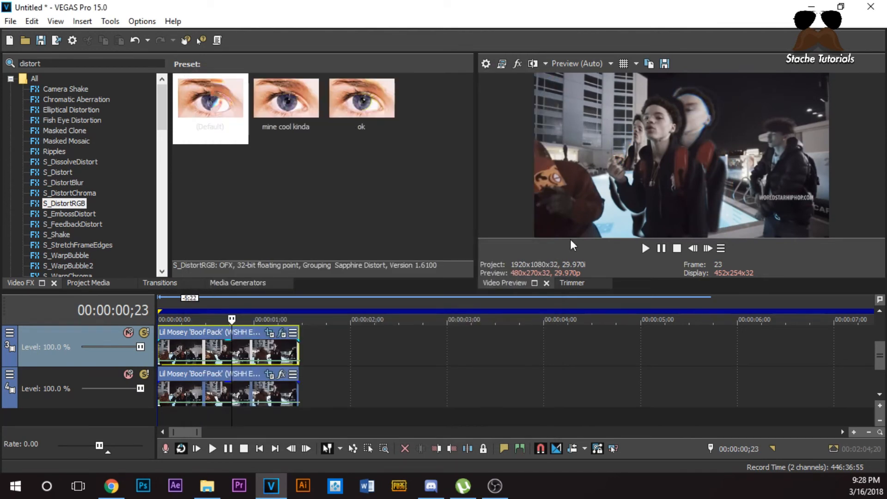
# Add the (Default) S_DistortRGB preset to the track 2 clip and set its Amount to 0.040.
pyautogui.scroll(1, 867, 353)
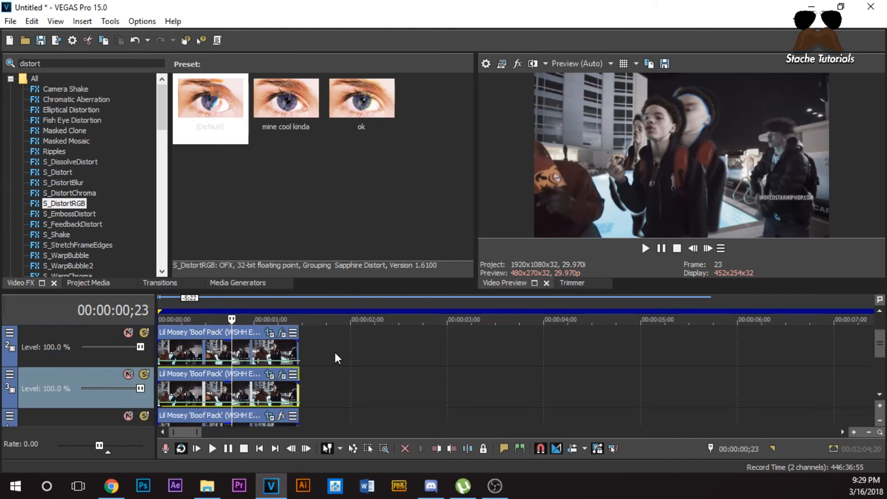
pyautogui.moveTo(229, 134); pyautogui.dragTo(223, 342)
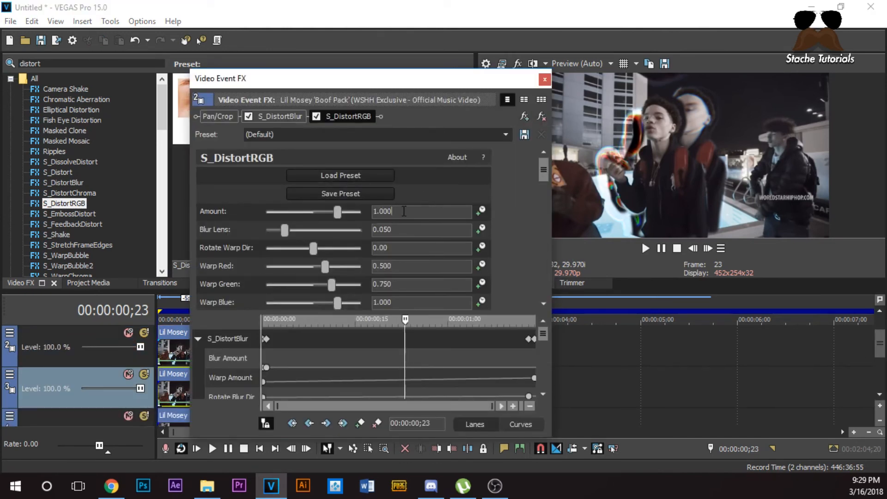
pyautogui.write('0.40')
pyautogui.press('Return')
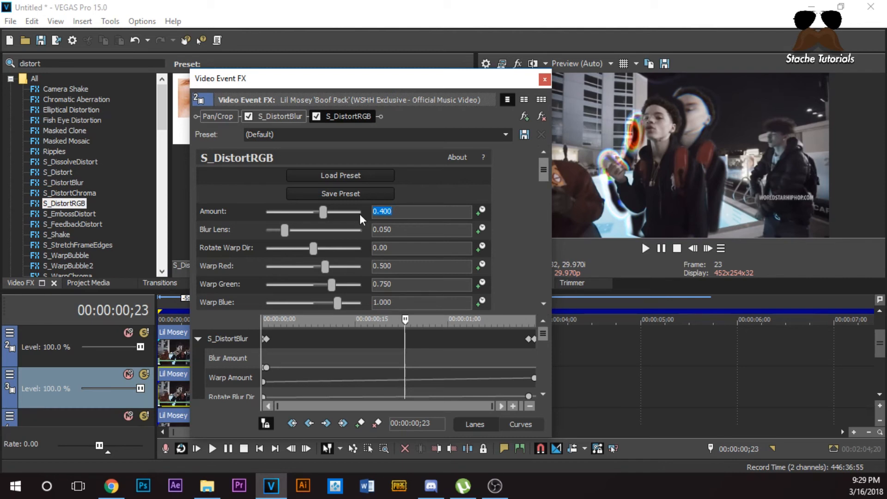
pyautogui.write('.0')
pyautogui.click(544, 79)
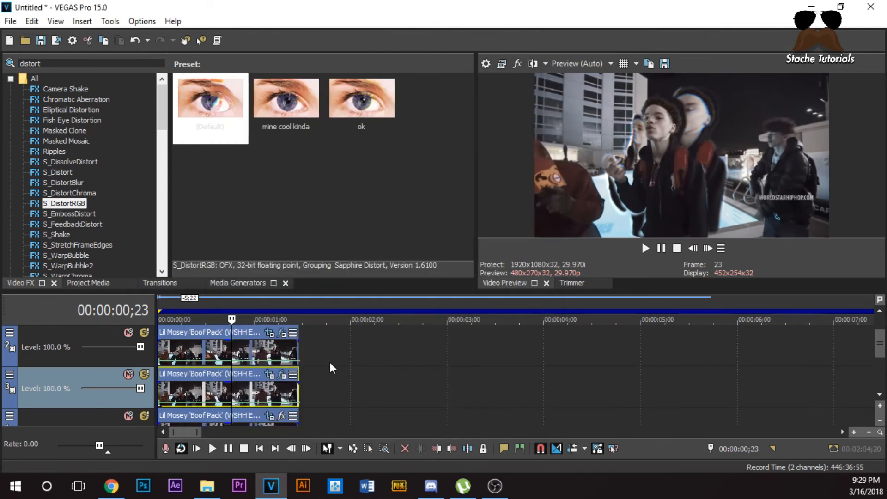
# Play the clip from the start to review the RGB distortion on the track 2 copy.
pyautogui.click(160, 353)
pyautogui.press('space')
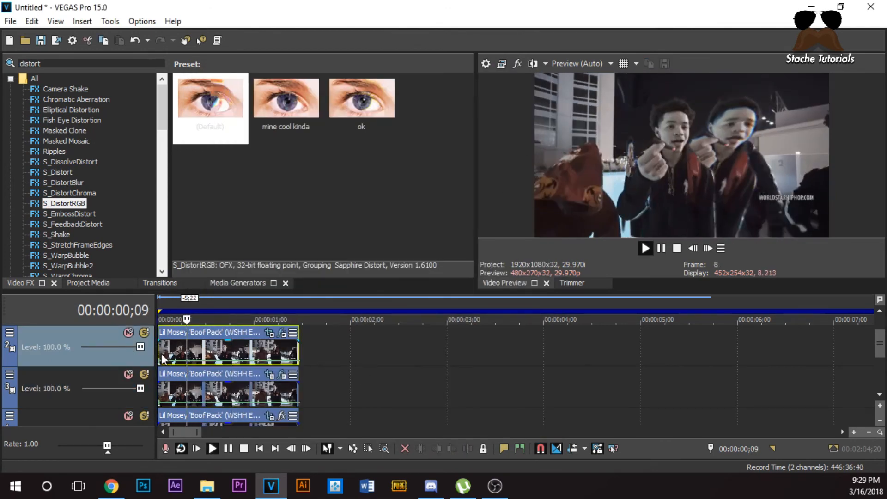
pyautogui.press('space')
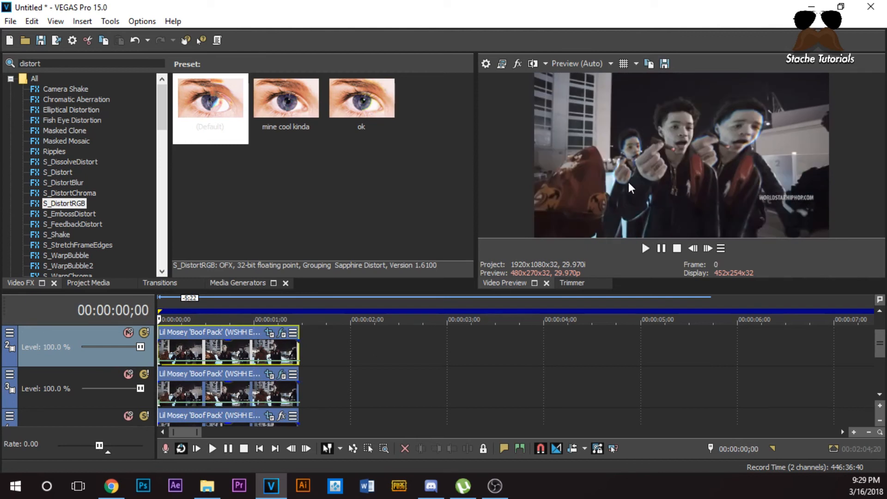
pyautogui.click(281, 372)
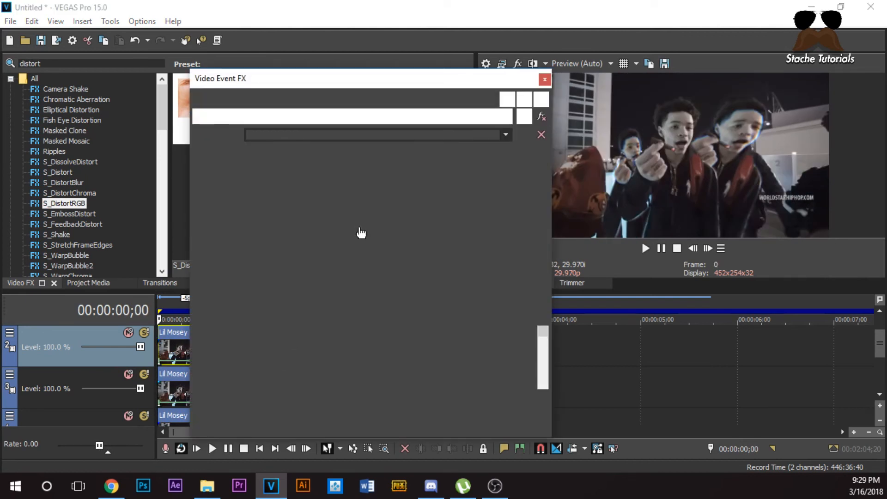
pyautogui.click(267, 118)
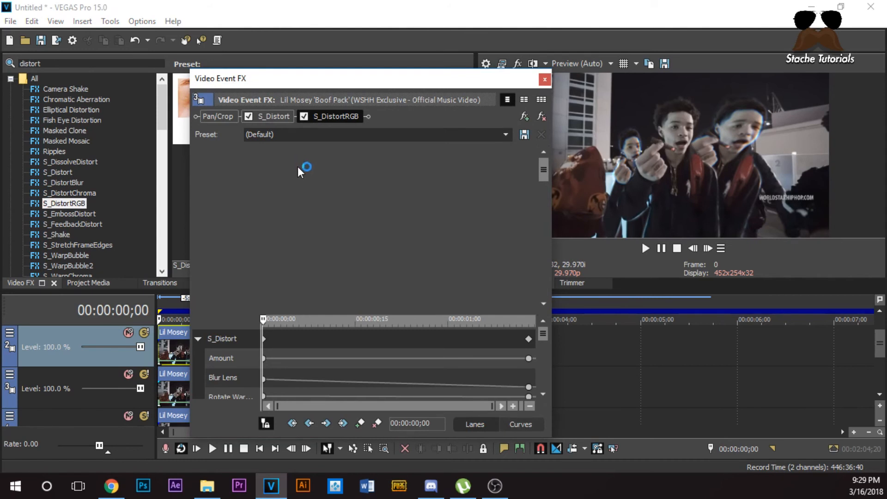
pyautogui.click(545, 79)
# At the start of the track 2 clip, set S_DistortBlur's Warp Amount to -1.265, Rotate Blur Dir to -36.73 and Blur Lens to 0.165.
pyautogui.moveTo(881, 344); pyautogui.dragTo(880, 334)
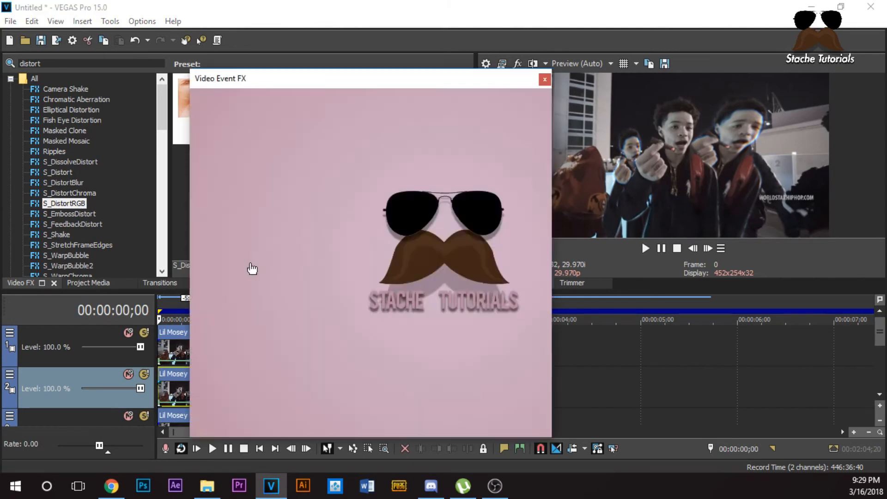
pyautogui.click(282, 374)
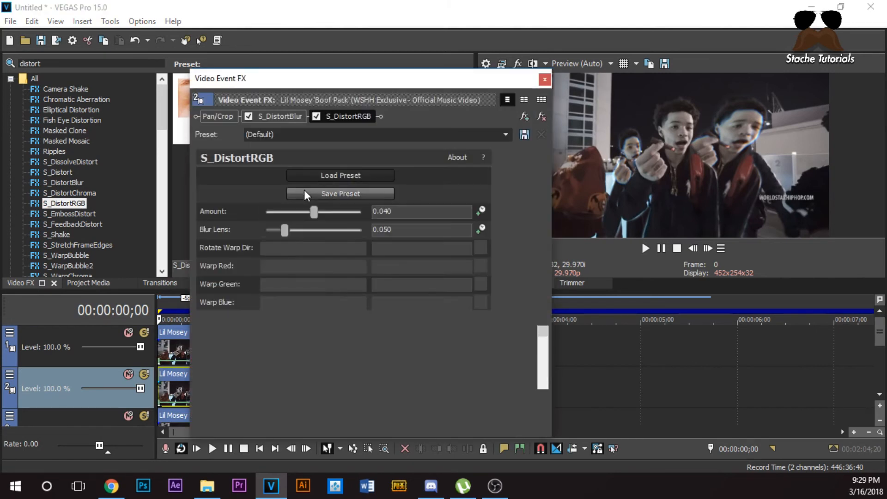
pyautogui.click(280, 115)
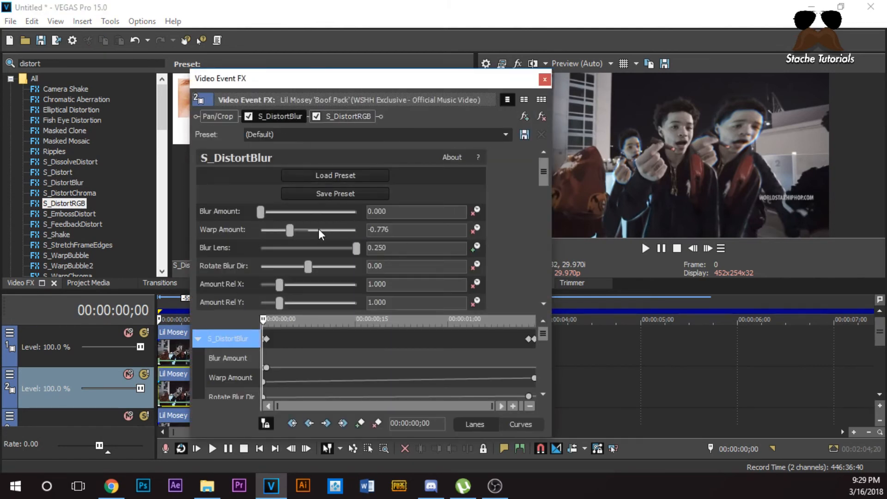
pyautogui.moveTo(295, 229)
pyautogui.mouseDown()
pyautogui.moveTo(368, 229)
pyautogui.moveTo(282, 231)
pyautogui.mouseUp()
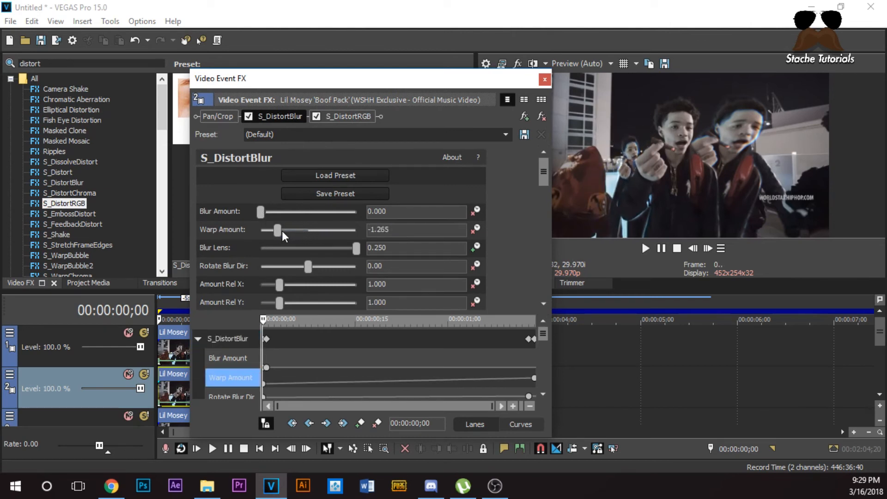
pyautogui.moveTo(308, 267)
pyautogui.mouseDown()
pyautogui.moveTo(293, 266)
pyautogui.moveTo(328, 268)
pyautogui.moveTo(304, 267)
pyautogui.mouseUp()
pyautogui.moveTo(354, 248); pyautogui.dragTo(322, 262)
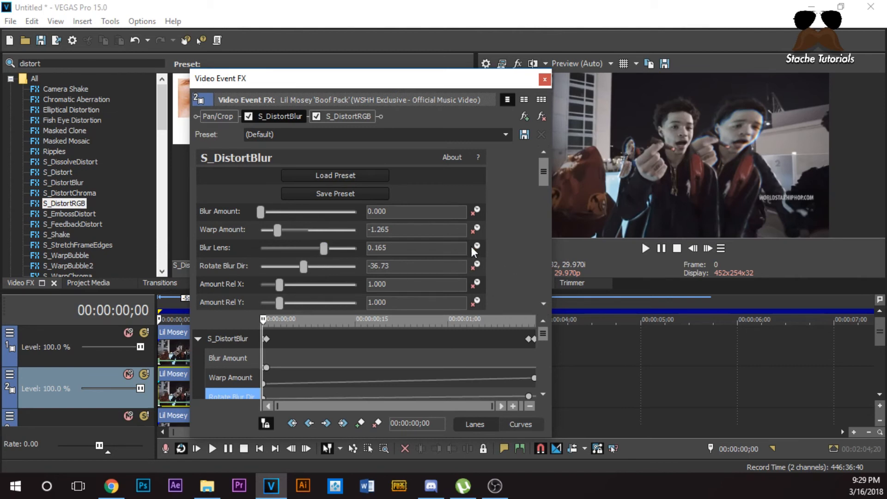
# Delete the S_DistortBlur keyframe that sits just after the starting keyframe on the track 2 clip.
pyautogui.click(708, 247)
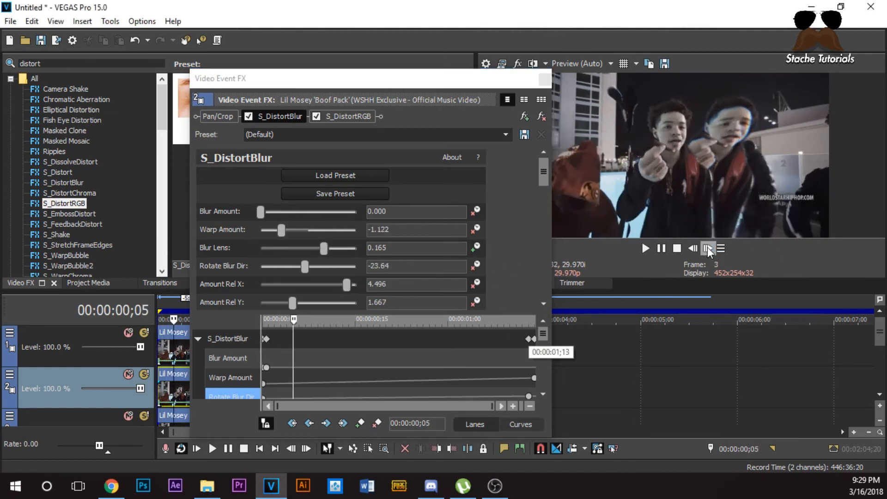
pyautogui.click(691, 253)
pyautogui.click(691, 254)
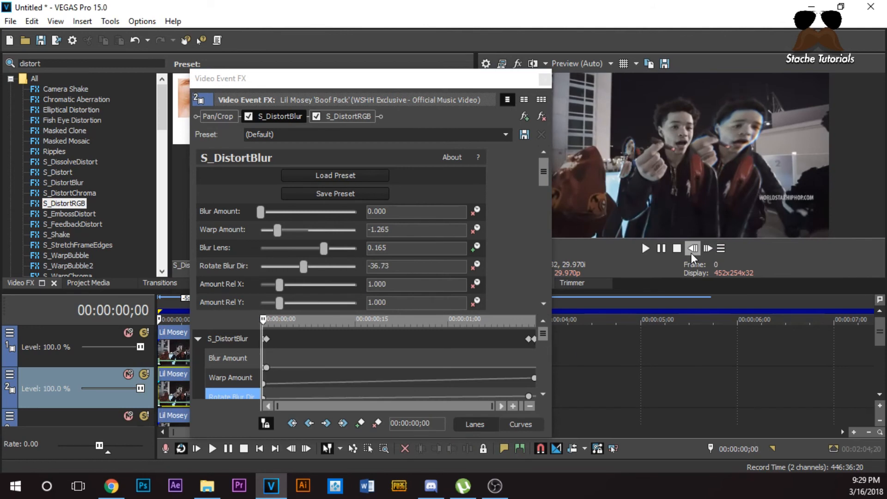
pyautogui.scroll(5, 267, 342)
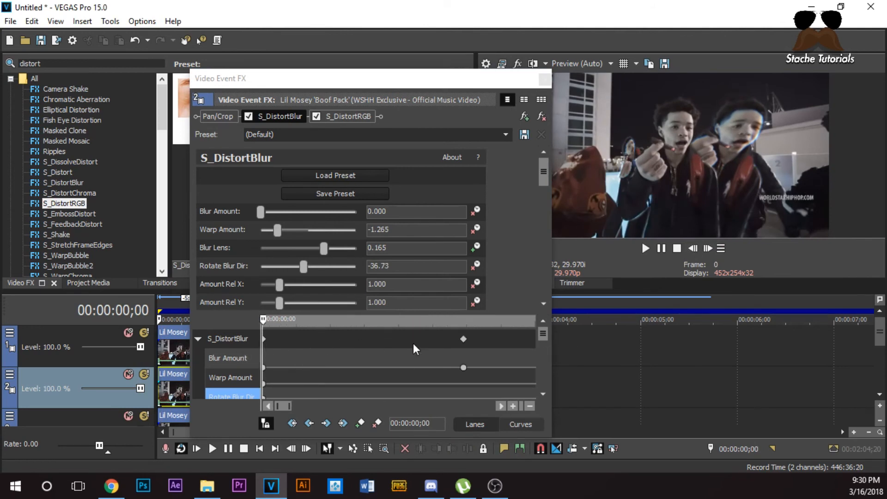
pyautogui.click(462, 339)
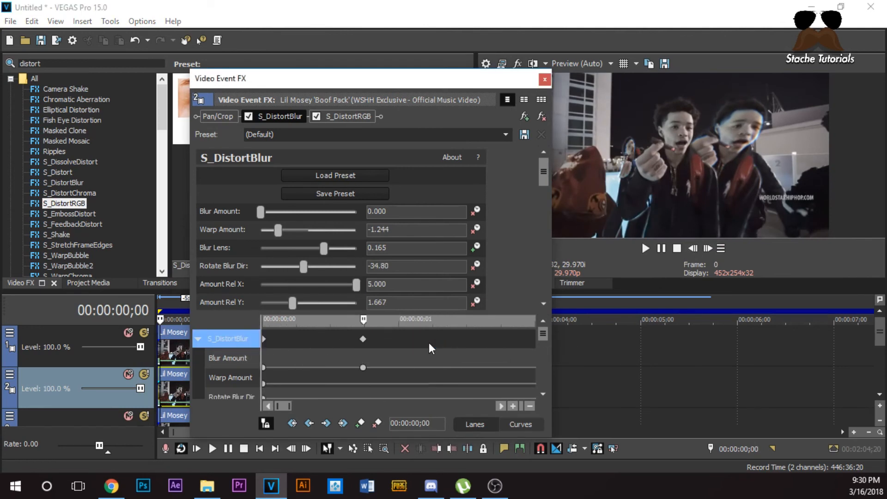
pyautogui.press('Delete')
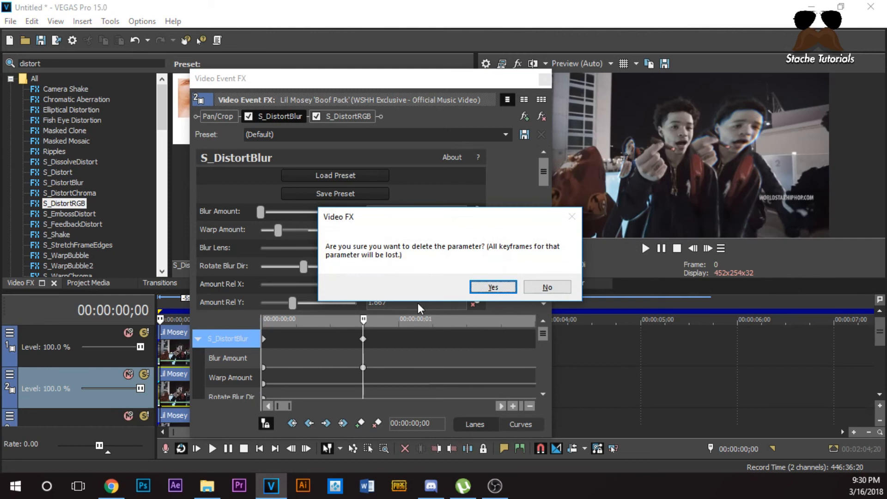
pyautogui.click(545, 287)
pyautogui.click(364, 339)
pyautogui.press('Delete')
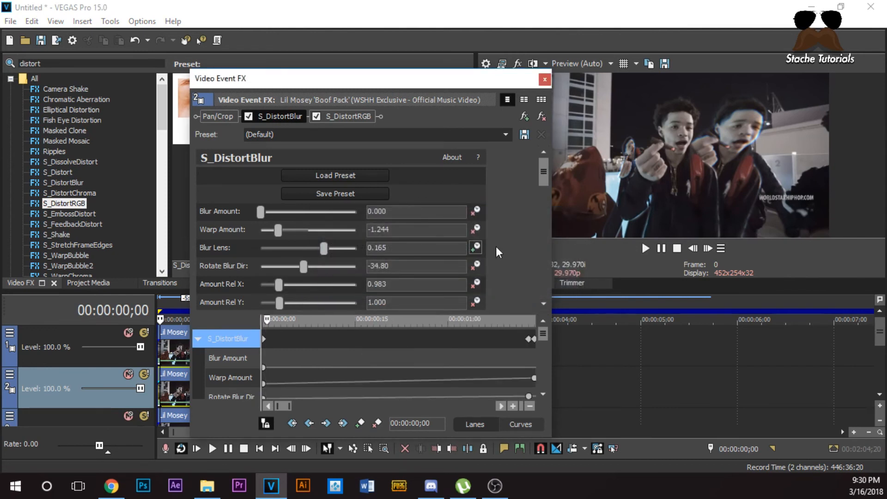
# Step through the clip's frames, close the effect settings and replay from the start to review the track 2 distortion.
pyautogui.click(711, 248)
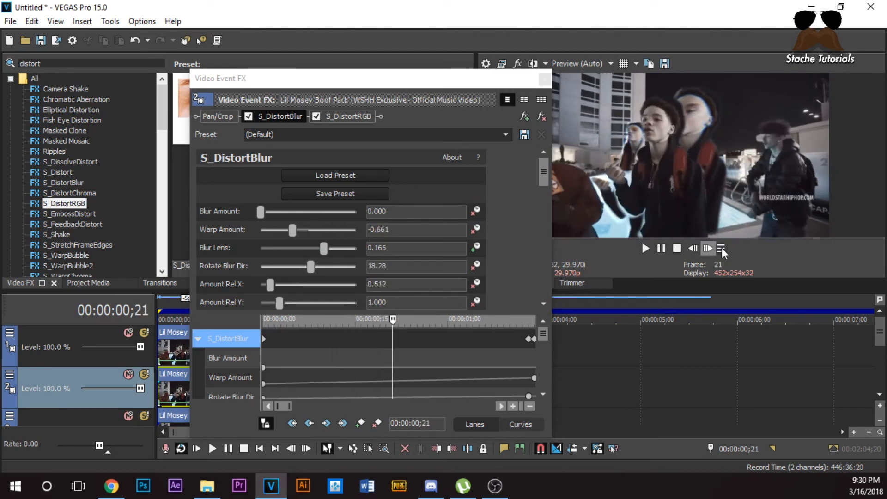
pyautogui.click(708, 247)
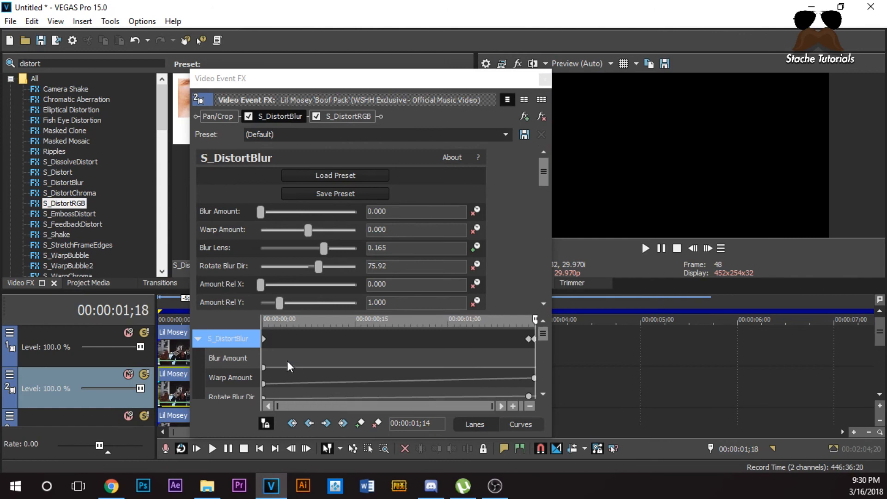
pyautogui.click(544, 77)
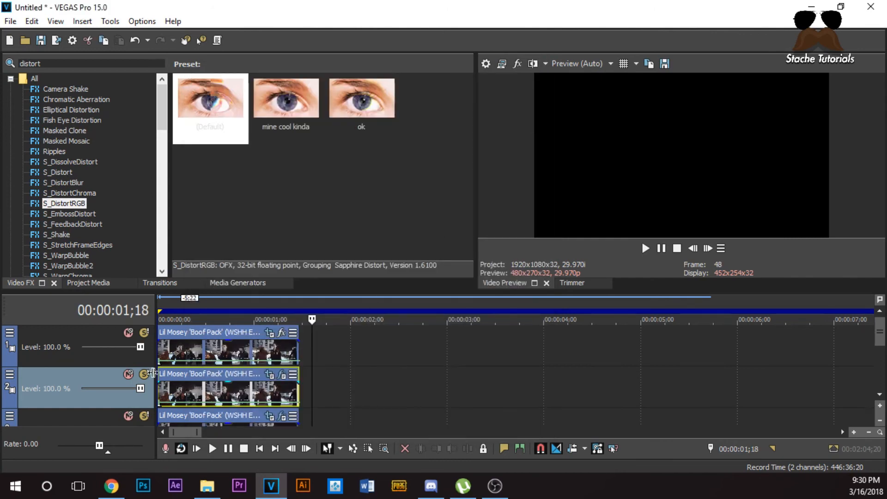
pyautogui.click(161, 356)
pyautogui.press('space')
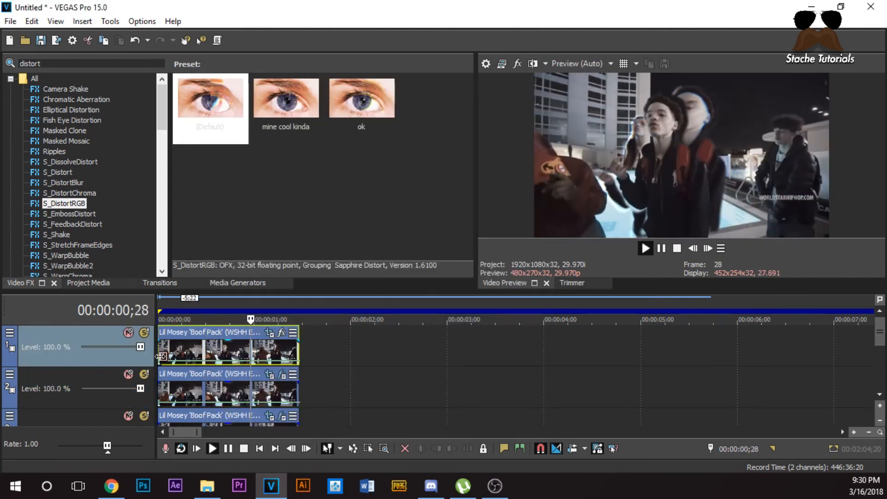
pyautogui.press('space')
pyautogui.press('space')
pyautogui.press('space')
pyautogui.press('space')
pyautogui.press('space')
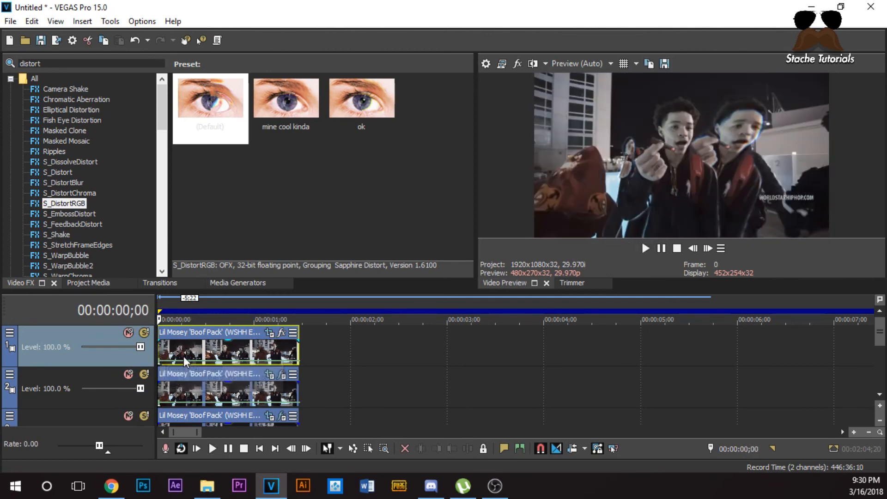
# Reopen the track 2 clip's S_DistortBlur settings, raise Blur Lens to 0.250 and close the effect settings.
pyautogui.click(269, 374)
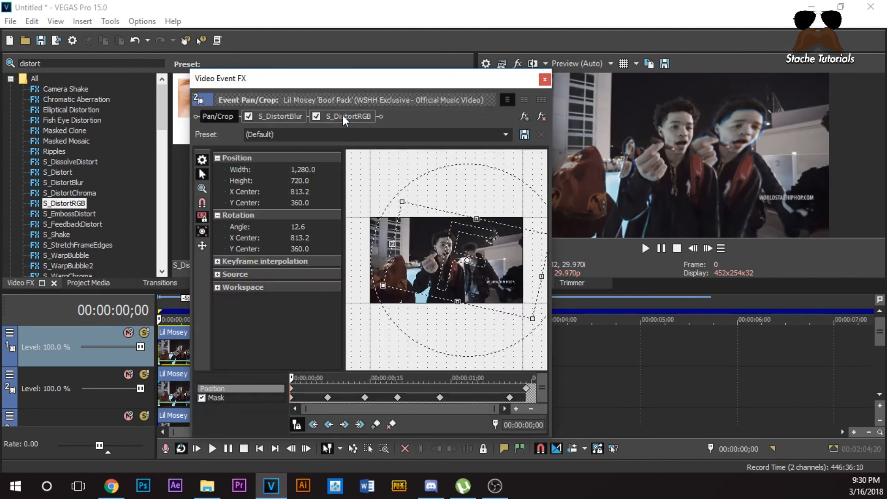
pyautogui.click(277, 116)
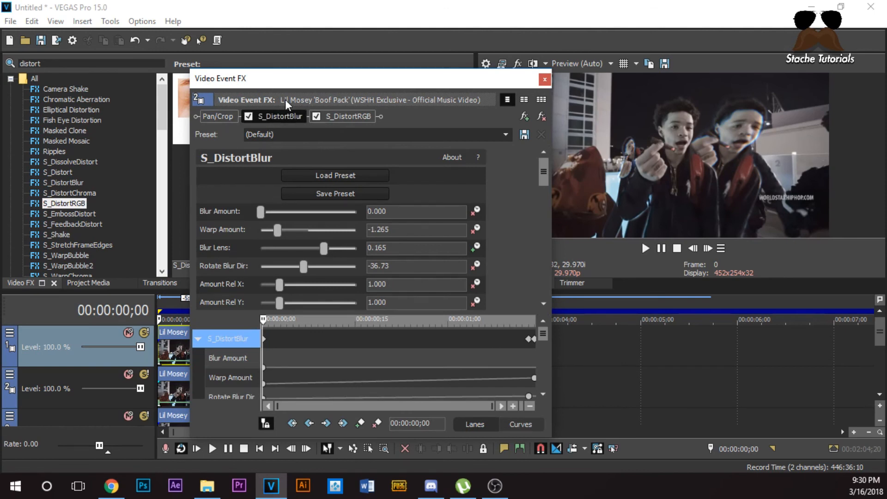
pyautogui.click(325, 116)
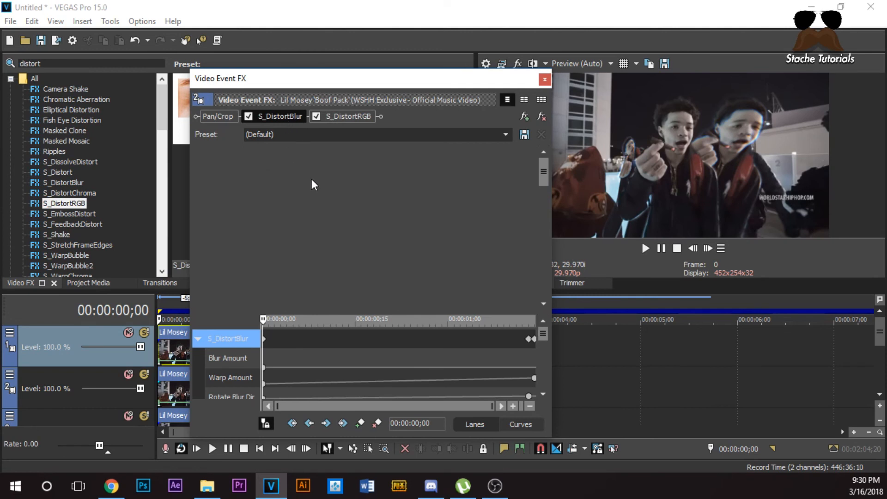
pyautogui.click(296, 116)
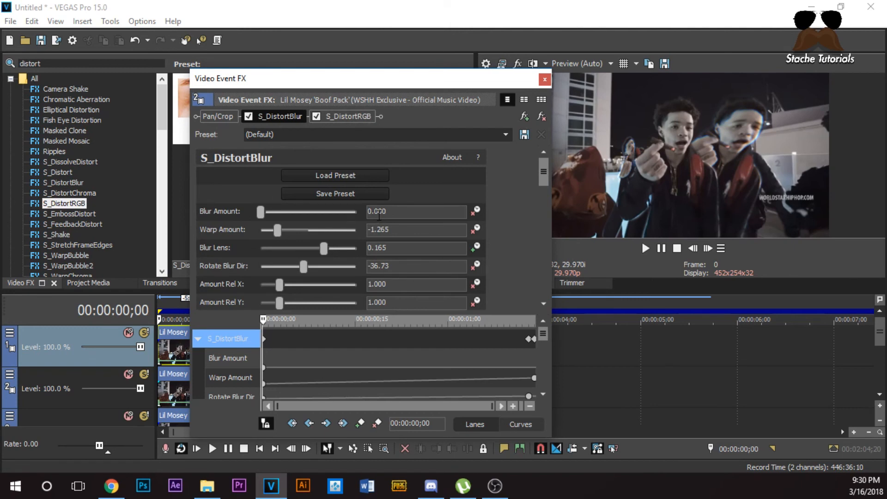
pyautogui.click(261, 215)
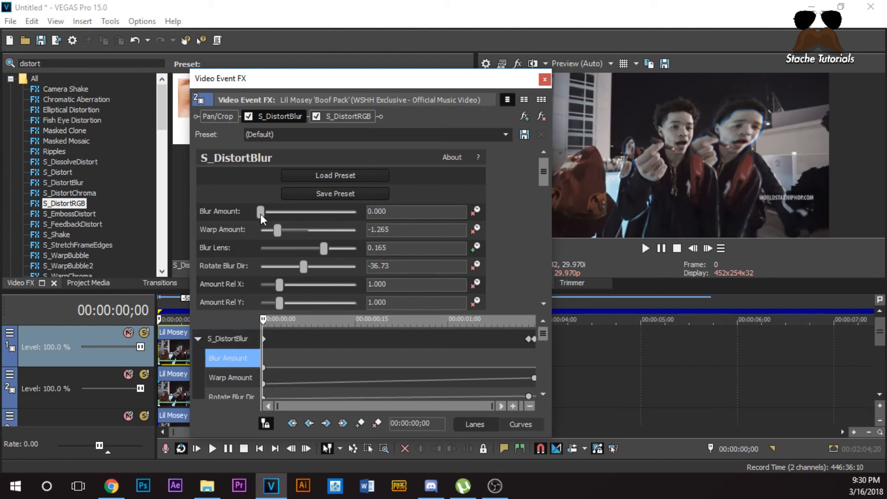
pyautogui.moveTo(278, 230)
pyautogui.mouseDown()
pyautogui.moveTo(310, 232)
pyautogui.moveTo(279, 234)
pyautogui.mouseUp()
pyautogui.moveTo(331, 253); pyautogui.dragTo(367, 243)
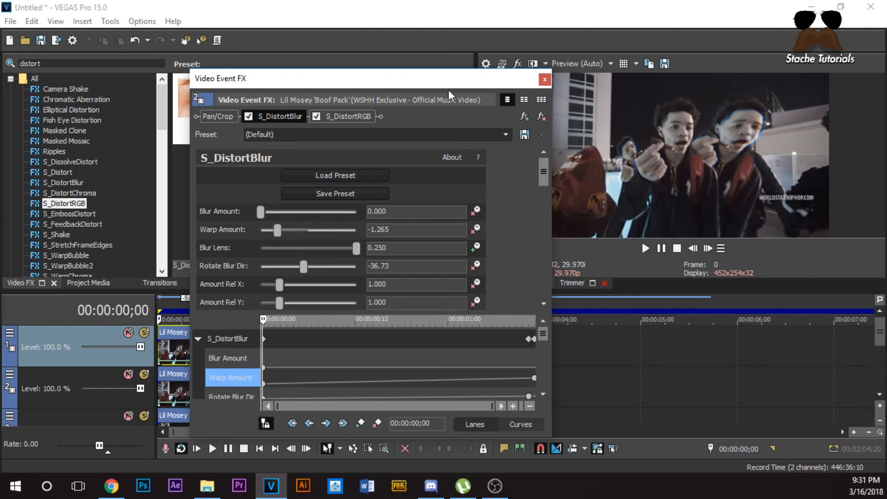
pyautogui.click(545, 79)
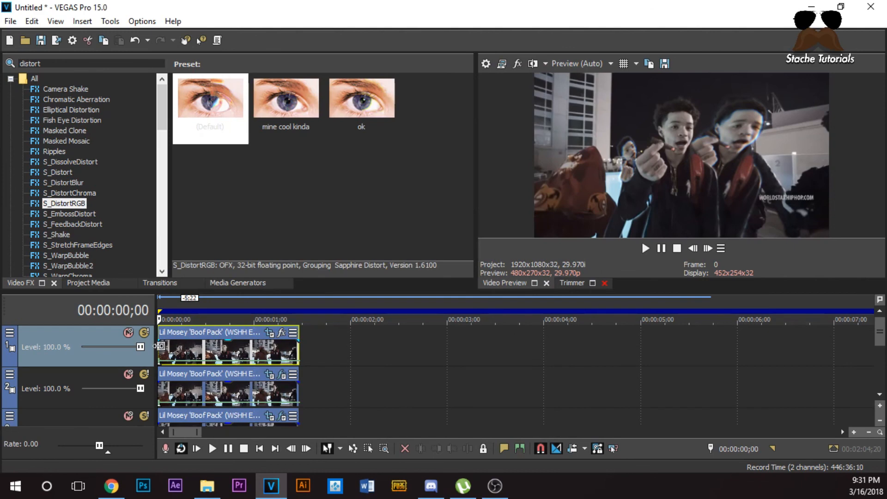
# Play the clip repeatedly from the start to check the track 2 copy with the raised Blur Lens.
pyautogui.press('space')
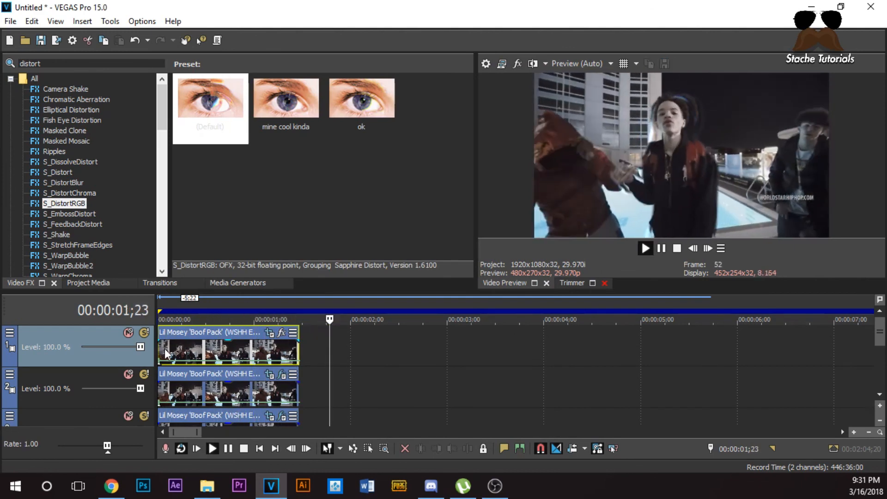
pyautogui.press('space')
pyautogui.press('space')
pyautogui.press('space')
pyautogui.press('space')
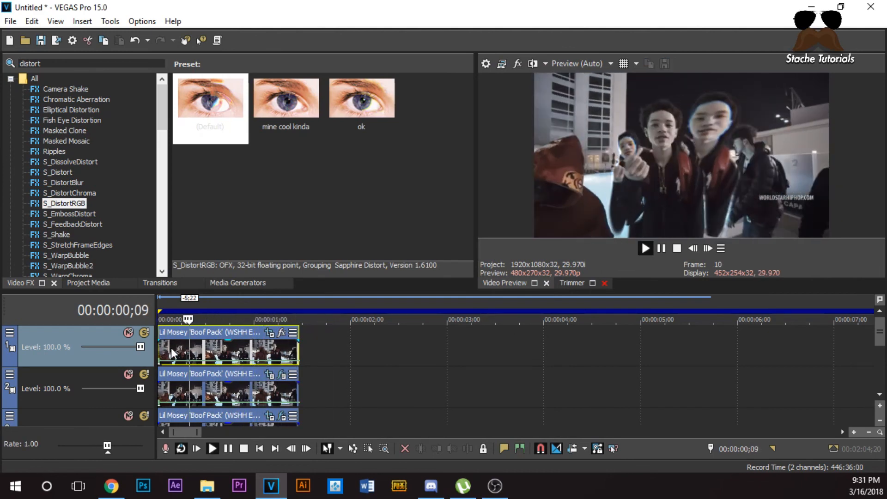
pyautogui.press('space')
# Lower the opacity of the track 2 and track 3 clips and play the blended result from the start.
pyautogui.moveTo(226, 385); pyautogui.dragTo(232, 393)
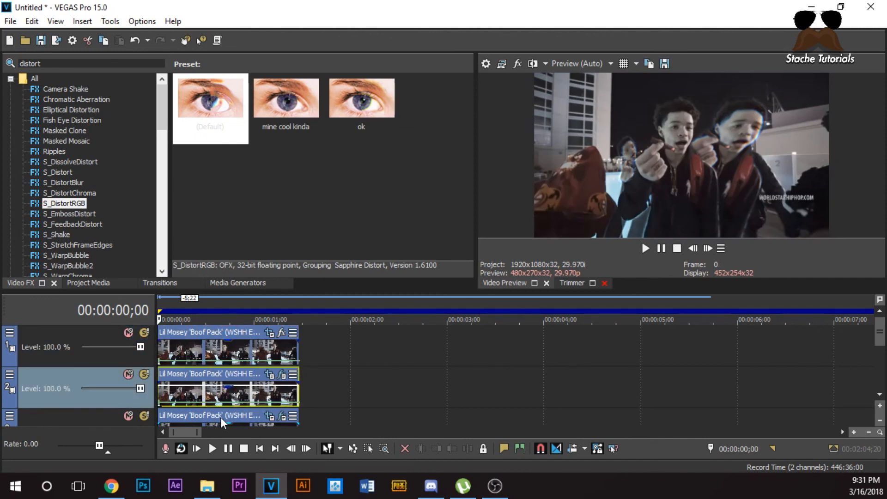
pyautogui.moveTo(229, 422); pyautogui.dragTo(229, 437)
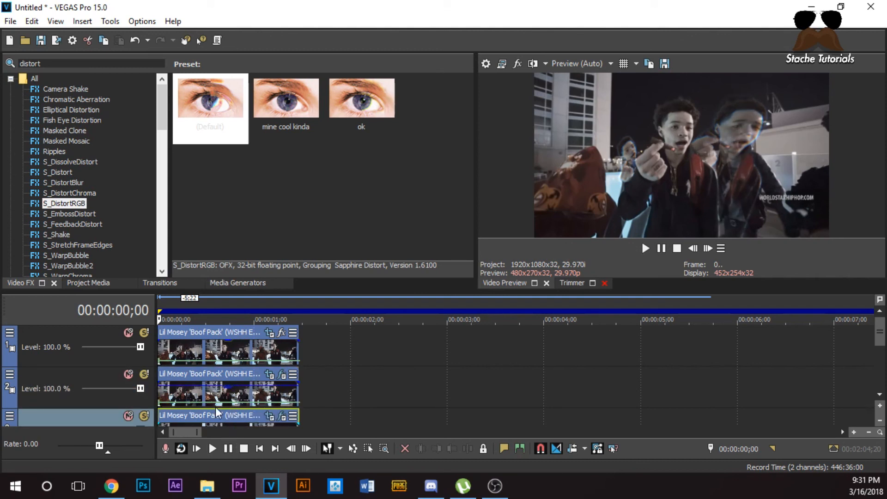
pyautogui.click(880, 394)
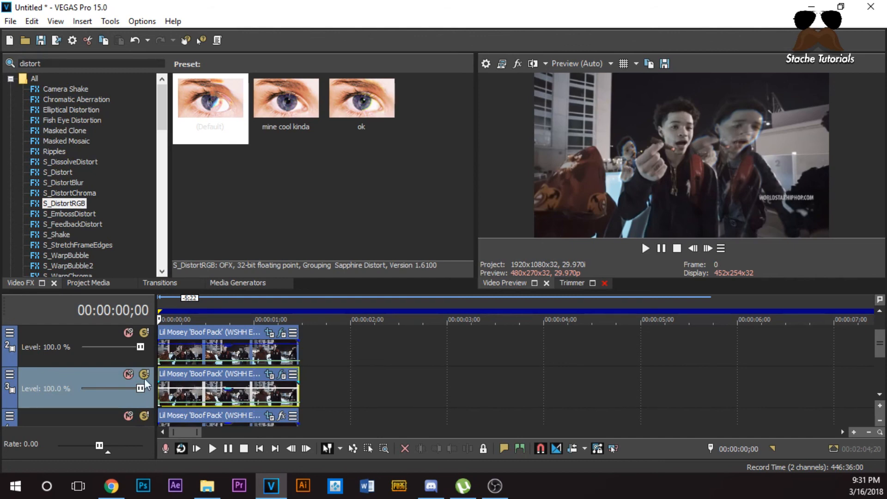
pyautogui.press('space')
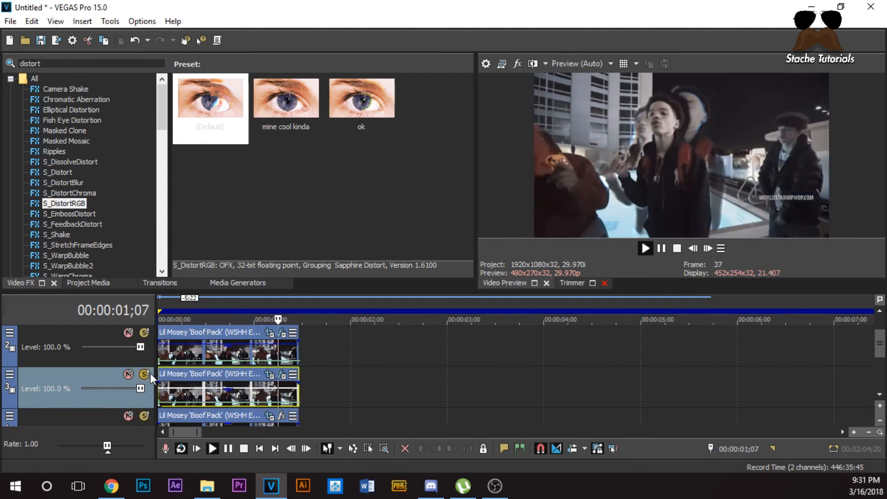
pyautogui.press('space')
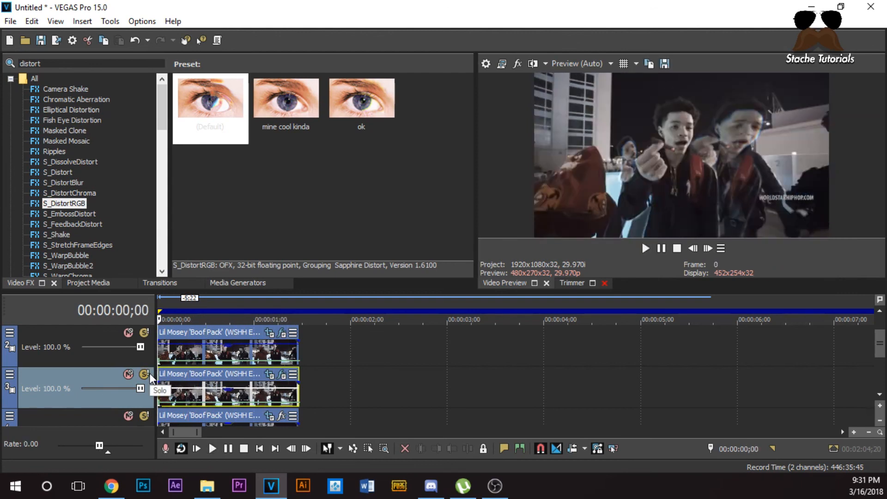